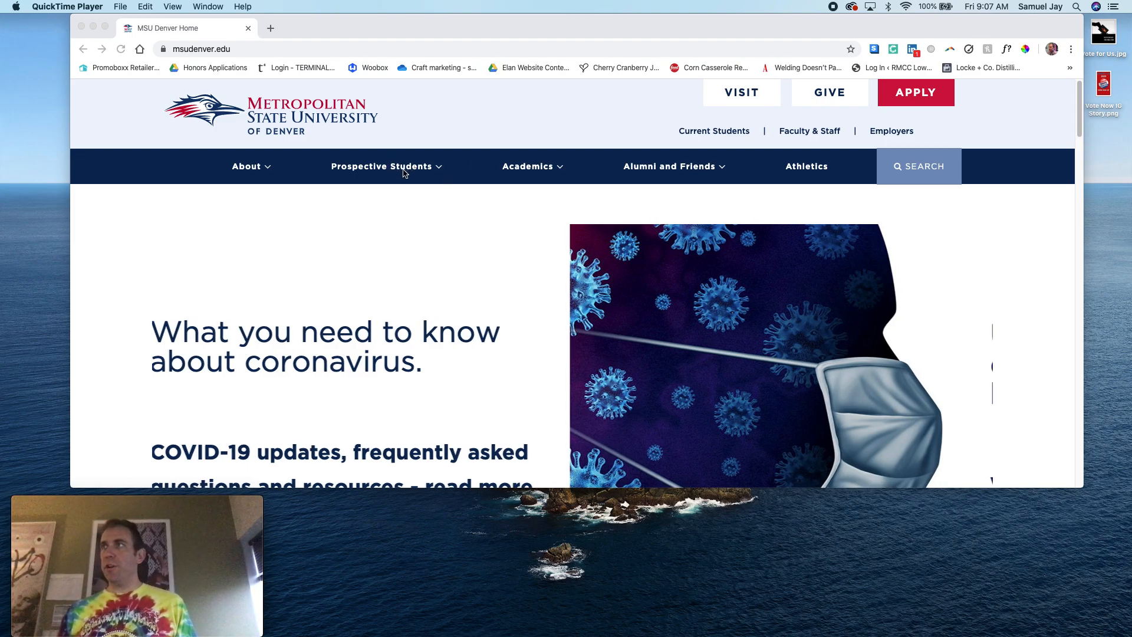
Open Blackboard Learn from the university's Faculty and Staff Hub
{"action": "left_click", "coordinate": [821, 128]}
{"action": "left_click", "coordinate": [821, 128]}
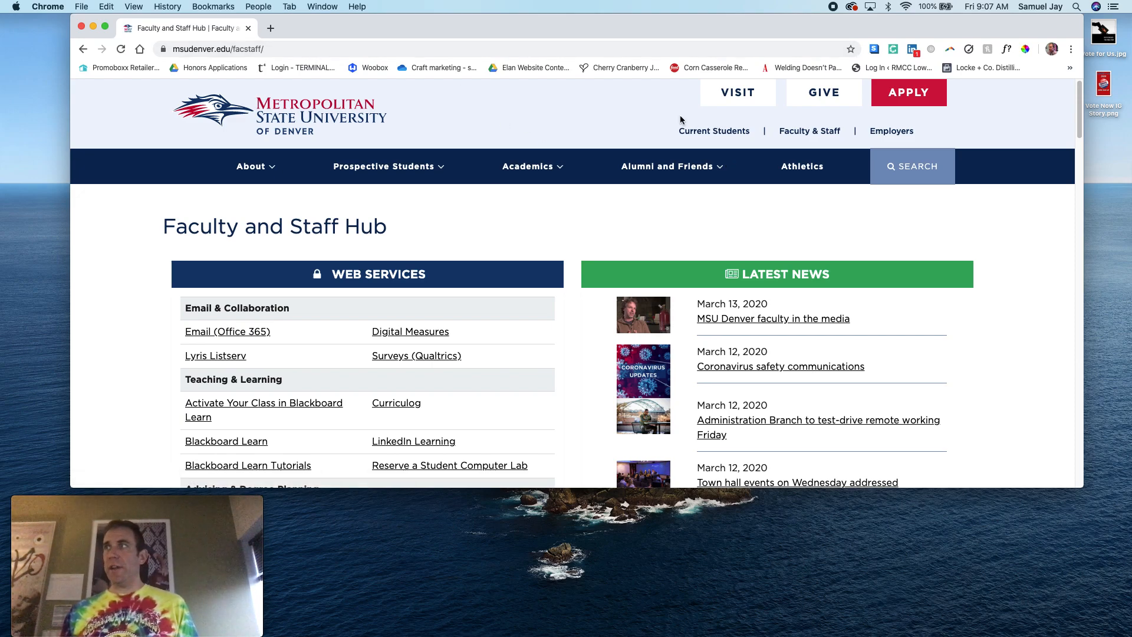
{"action": "left_click", "coordinate": [82, 49]}
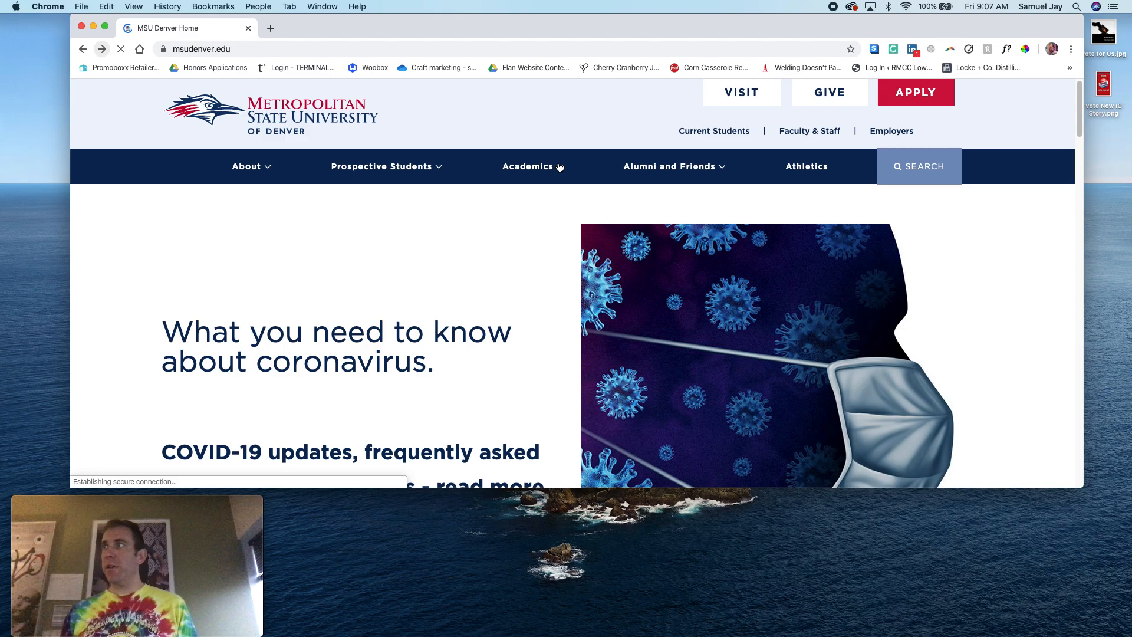
{"action": "left_click", "coordinate": [810, 131]}
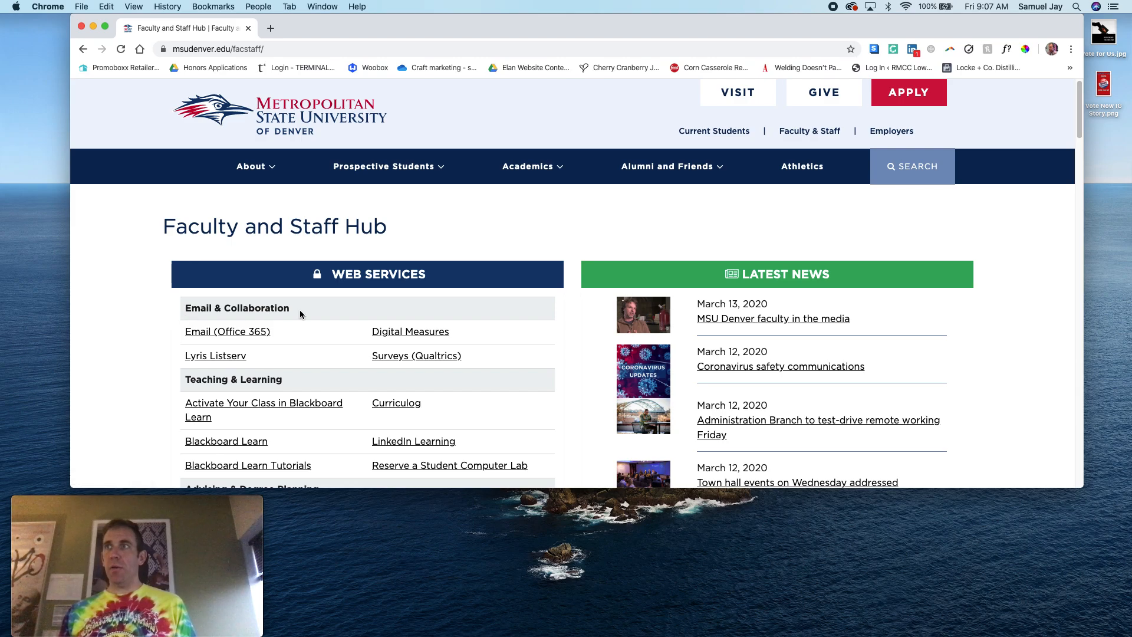
{"action": "scroll", "coordinate": [301, 311], "scroll_direction": "down", "scroll_amount": 2}
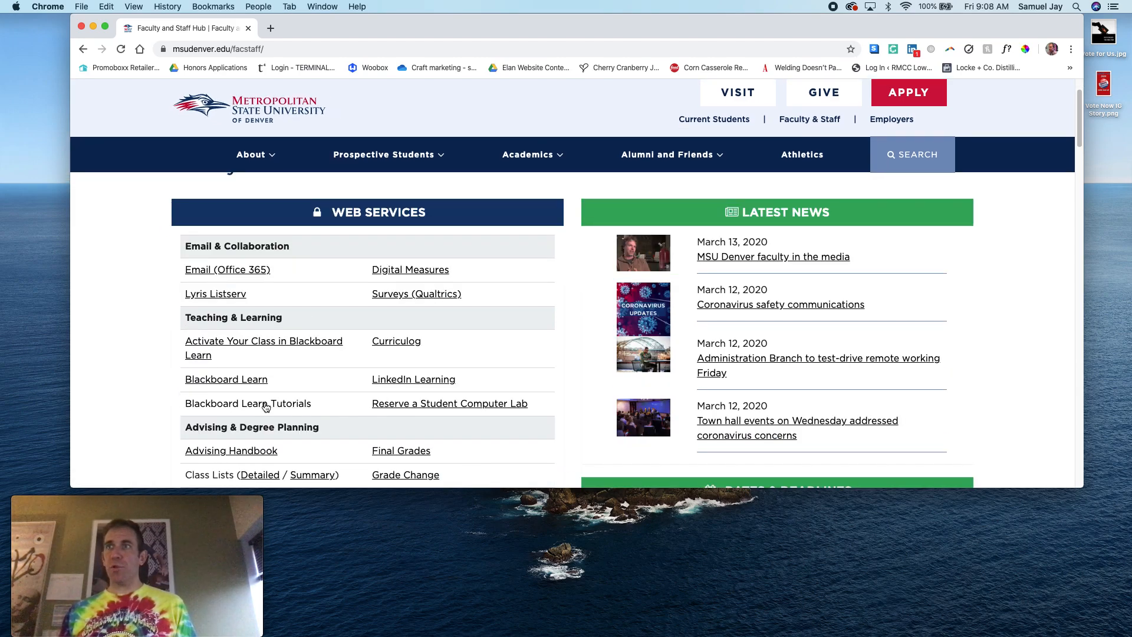
{"action": "left_click", "coordinate": [219, 380]}
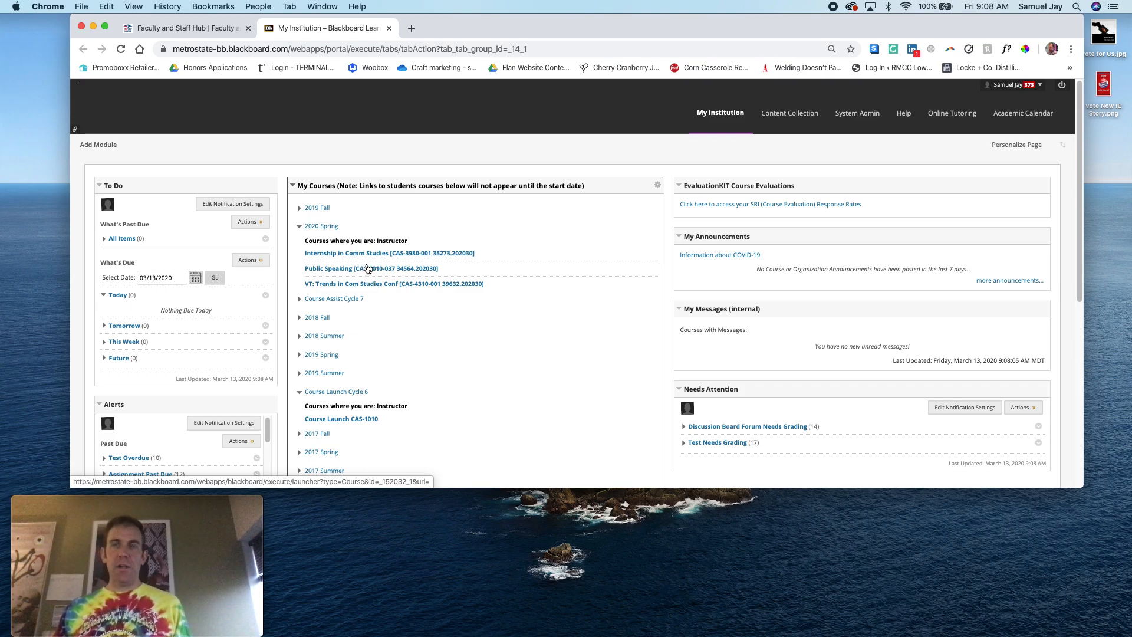
Open the 2020 Spring course Internship in Comm Studies and go to its Assessments area
{"action": "left_click", "coordinate": [329, 255]}
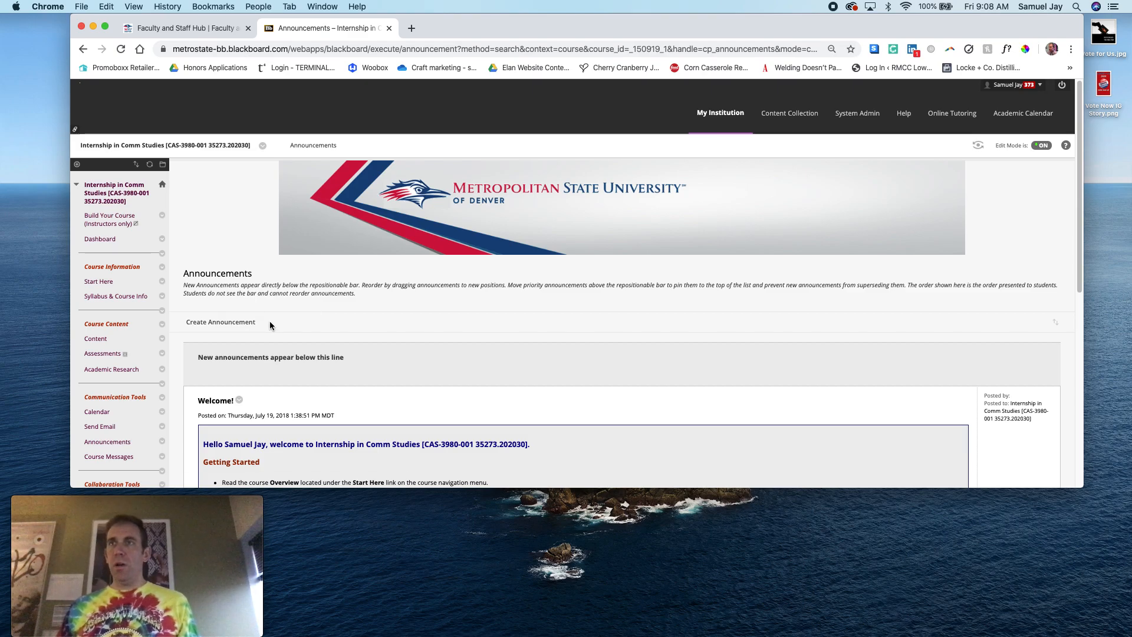
{"action": "left_click", "coordinate": [100, 340]}
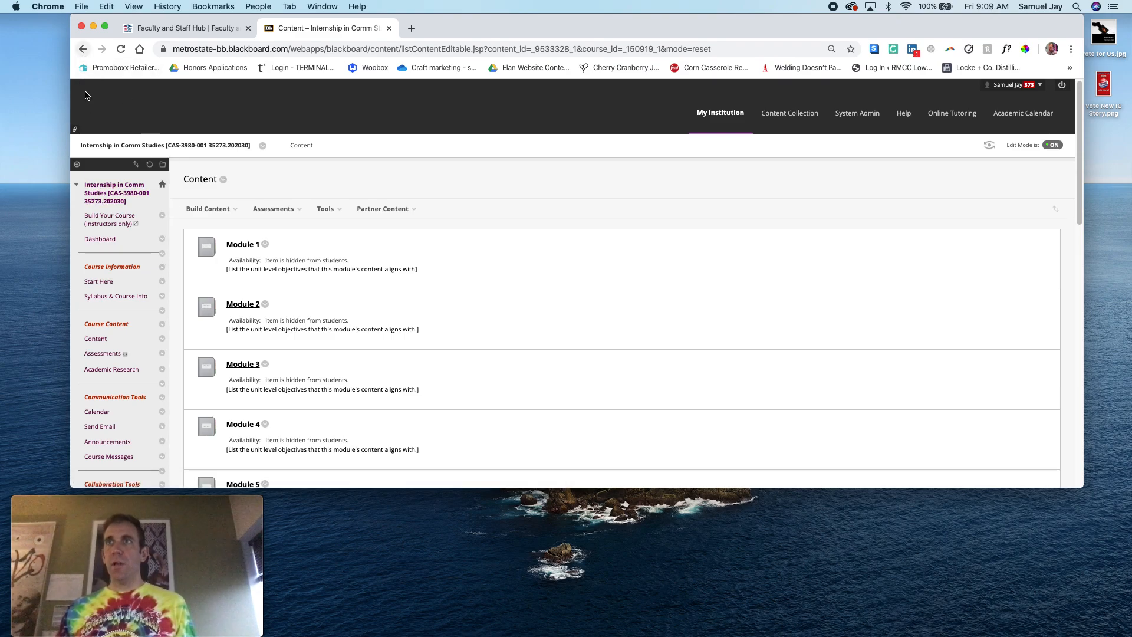
{"action": "left_click", "coordinate": [107, 355]}
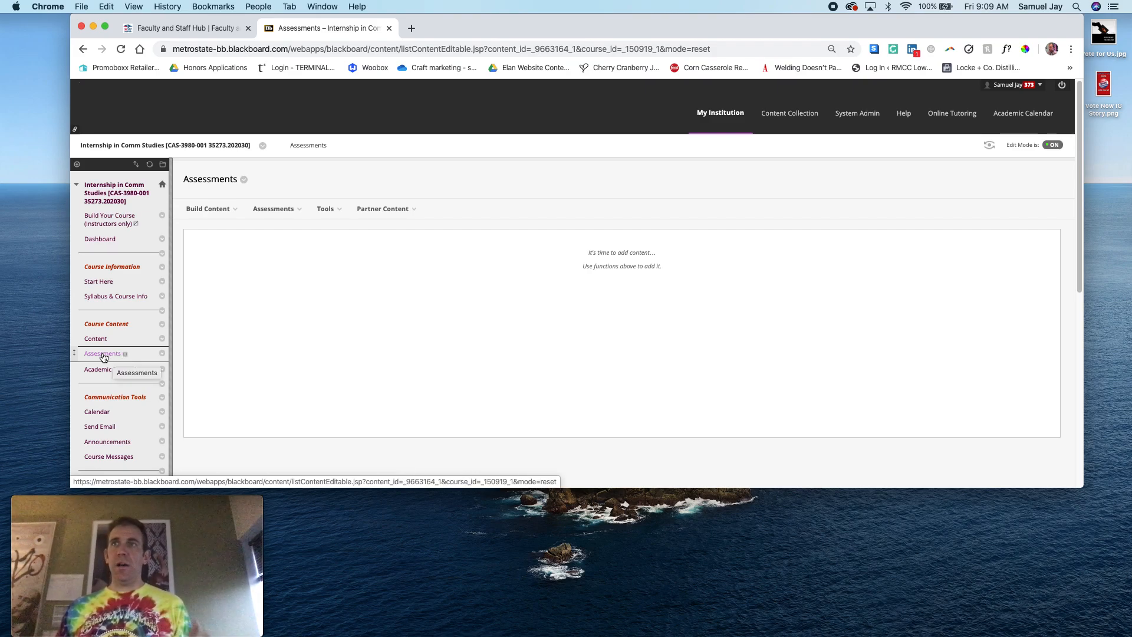
Start a new GoReact content item in the Assessments area and name it "Assignment #1"
{"action": "mouse_move", "coordinate": [219, 210]}
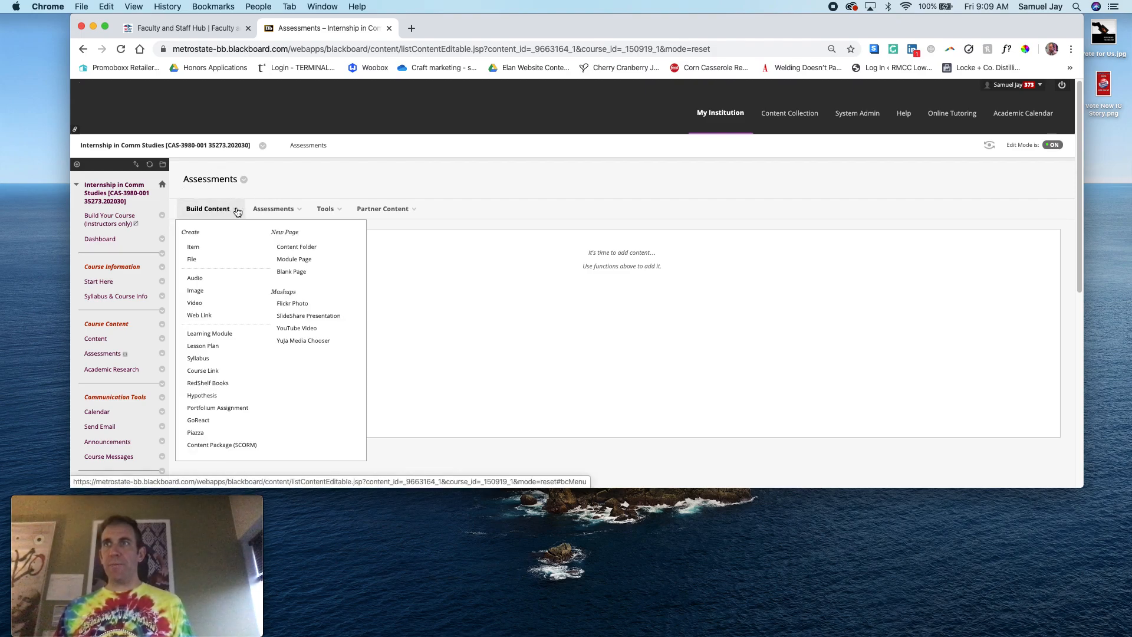
{"action": "left_click", "coordinate": [199, 420]}
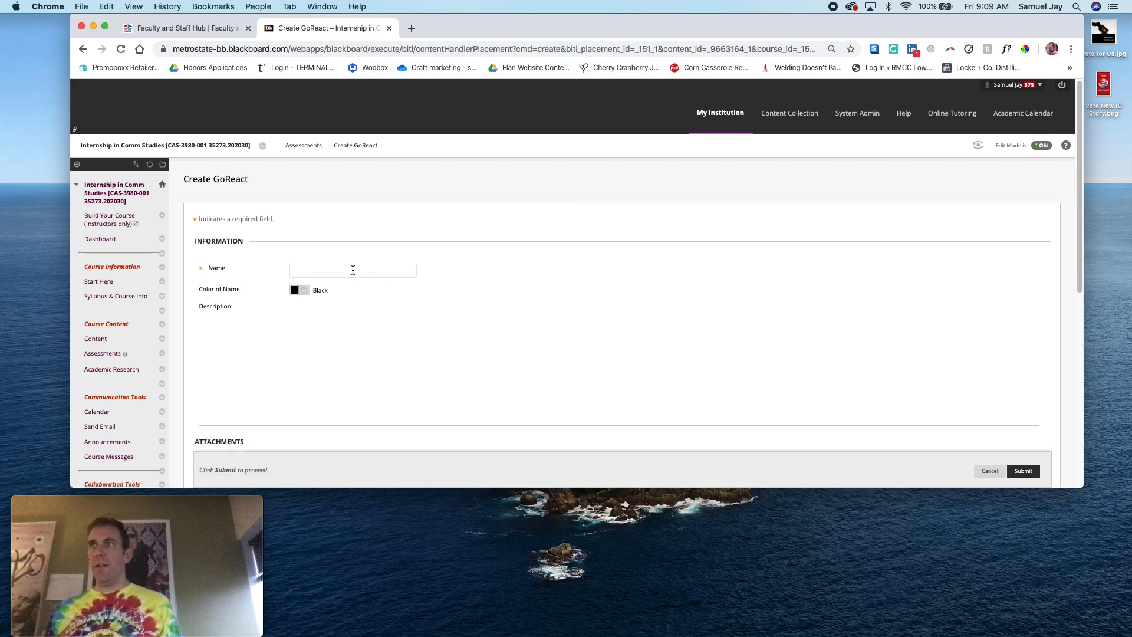
{"action": "scroll", "coordinate": [392, 258], "scroll_direction": "down", "scroll_amount": 1}
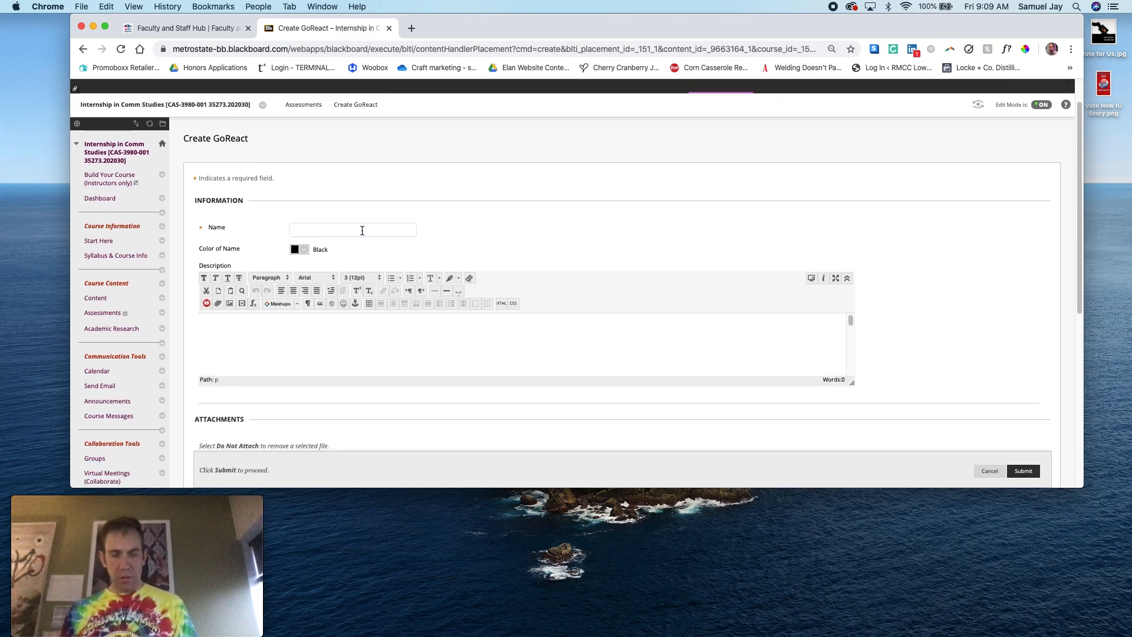
{"action": "type", "text": "Ass"}
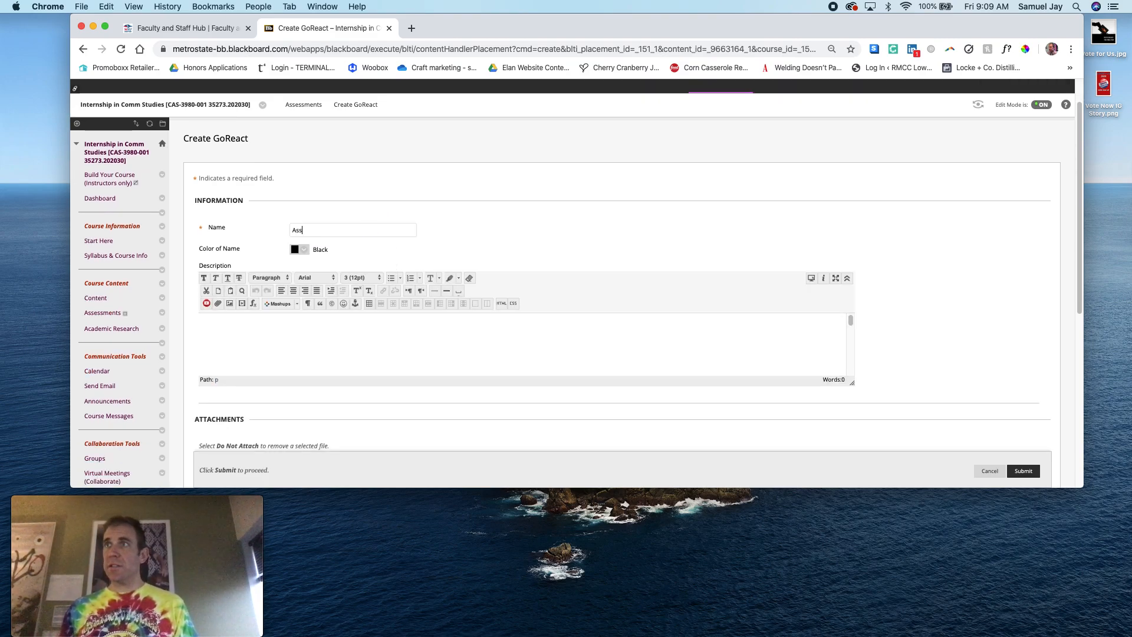
{"action": "type", "text": "g"}
{"action": "key", "text": "BackSpace"}
{"action": "type", "text": "ignment #1"}
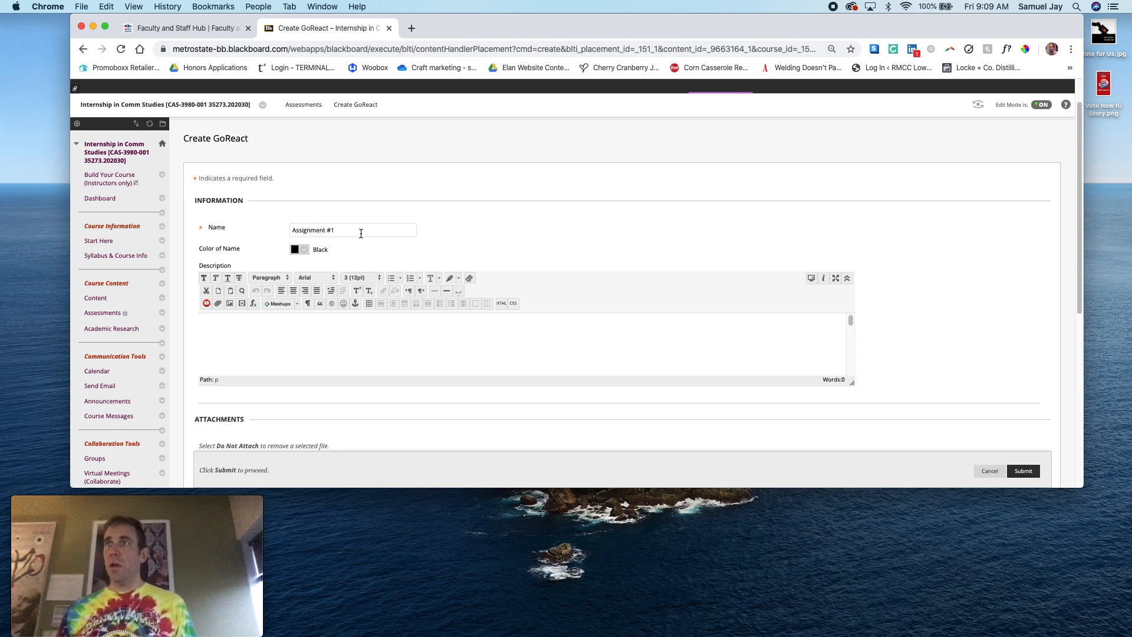
{"action": "left_click", "coordinate": [288, 329]}
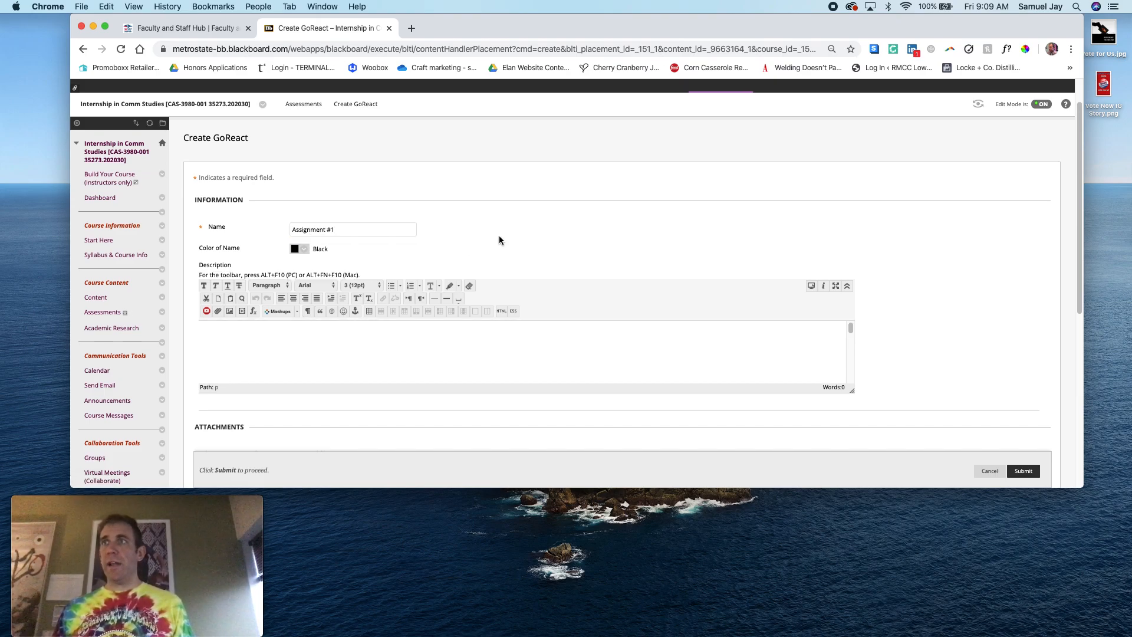
Enable evaluation for the GoReact item with 100 points possible and submit it
{"action": "scroll", "coordinate": [499, 240], "scroll_direction": "down", "scroll_amount": 3}
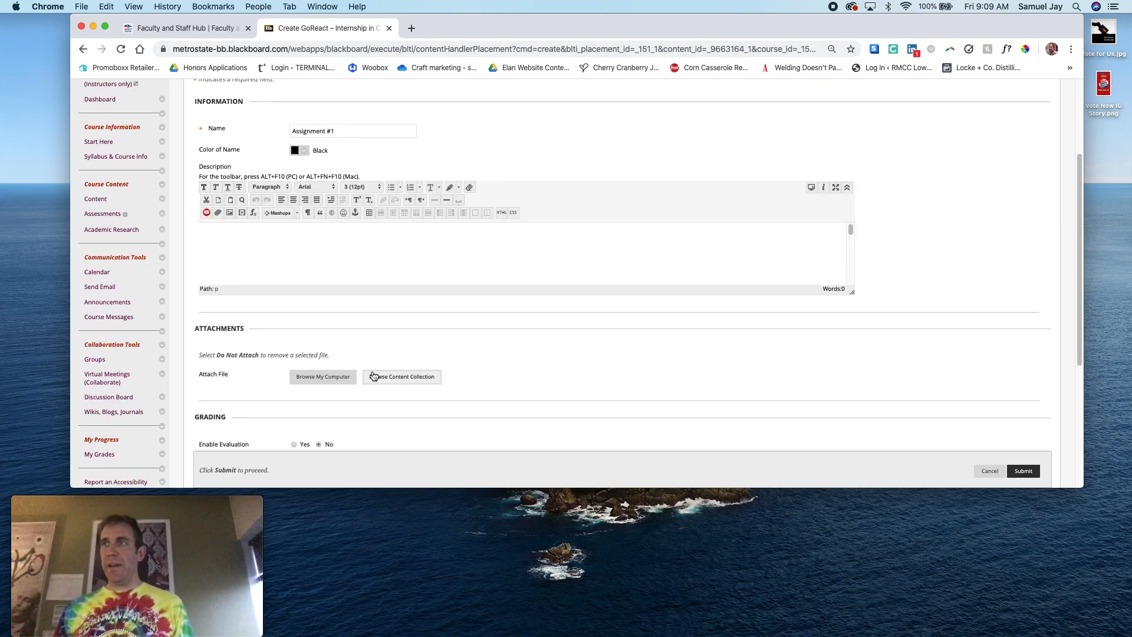
{"action": "scroll", "coordinate": [292, 330], "scroll_direction": "down", "scroll_amount": 3}
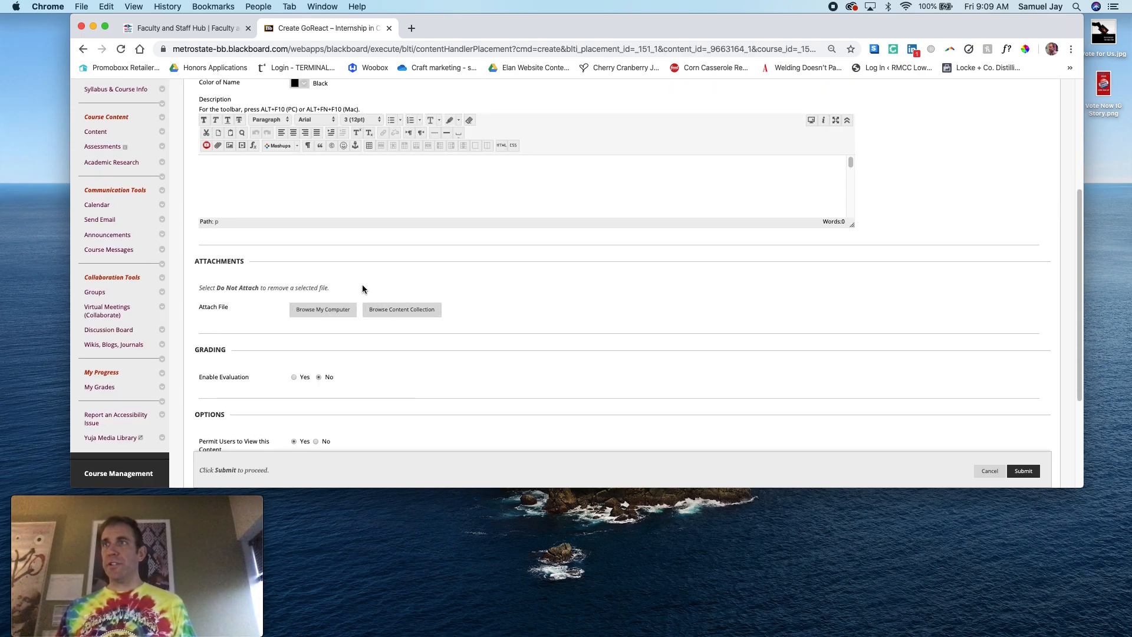
{"action": "scroll", "coordinate": [362, 285], "scroll_direction": "down", "scroll_amount": 3}
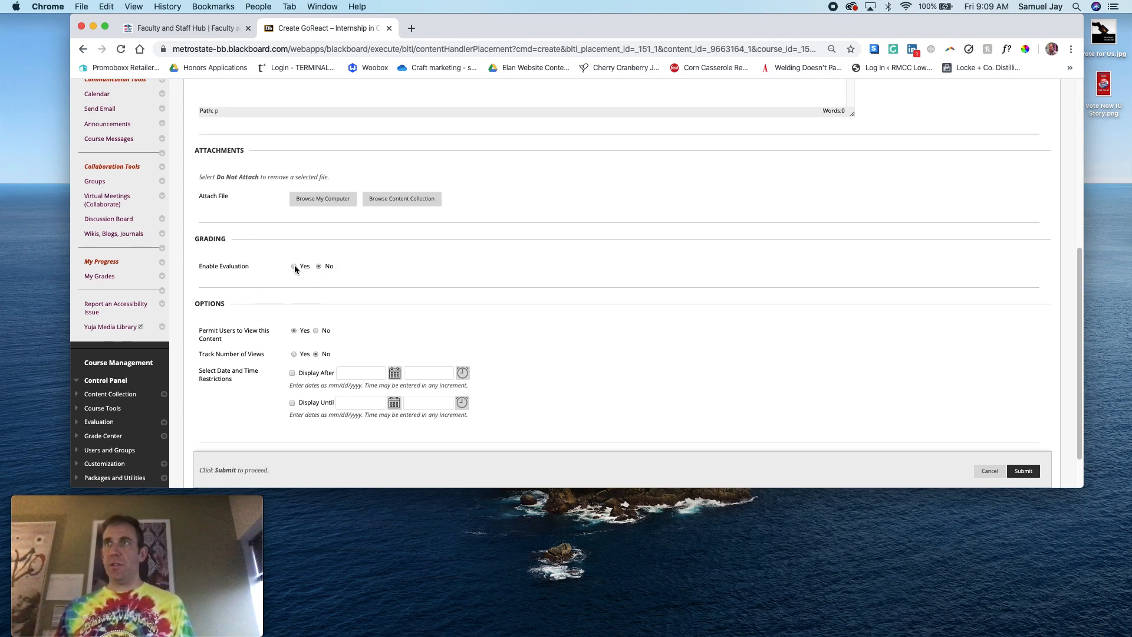
{"action": "left_click", "coordinate": [294, 267]}
{"action": "left_click", "coordinate": [302, 303]}
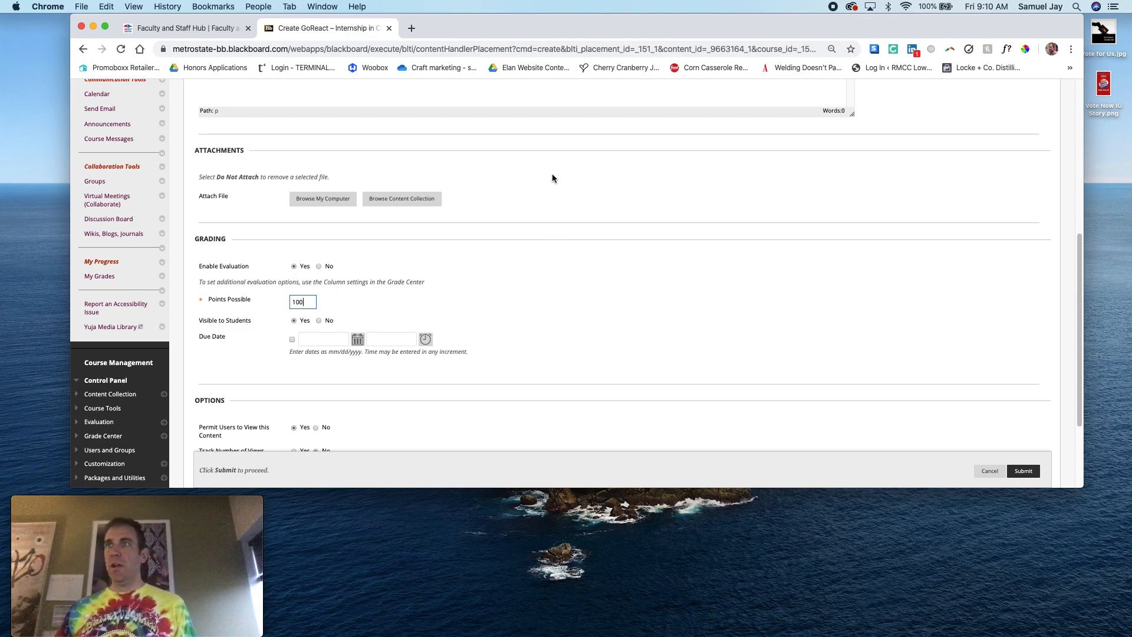
{"action": "scroll", "coordinate": [494, 407], "scroll_direction": "down", "scroll_amount": 3}
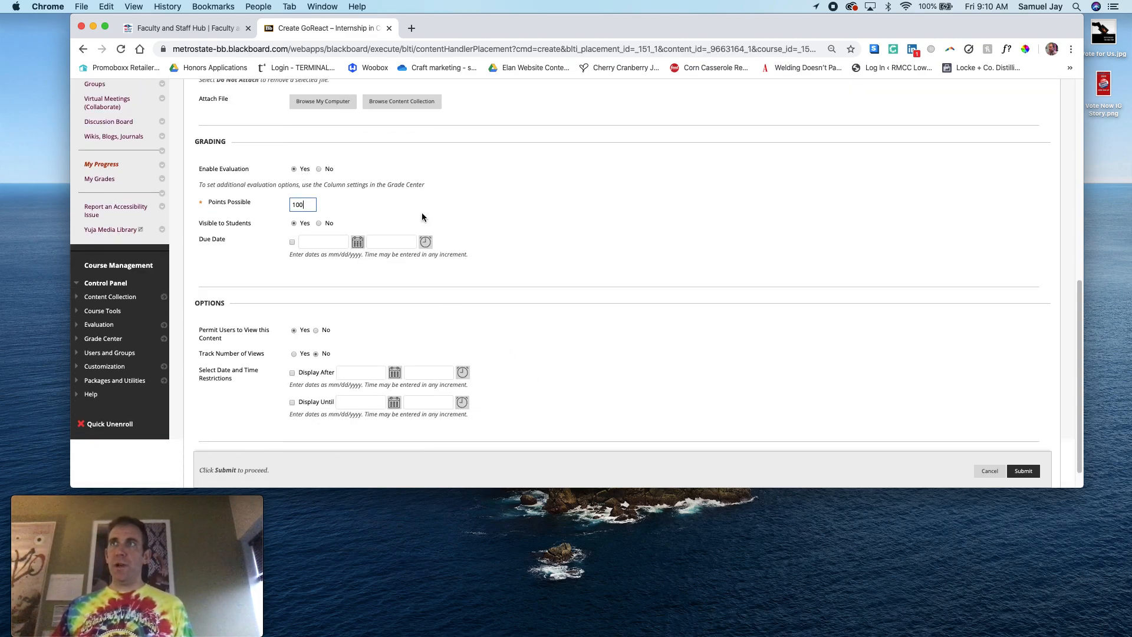
{"action": "scroll", "coordinate": [568, 320], "scroll_direction": "down", "scroll_amount": 1}
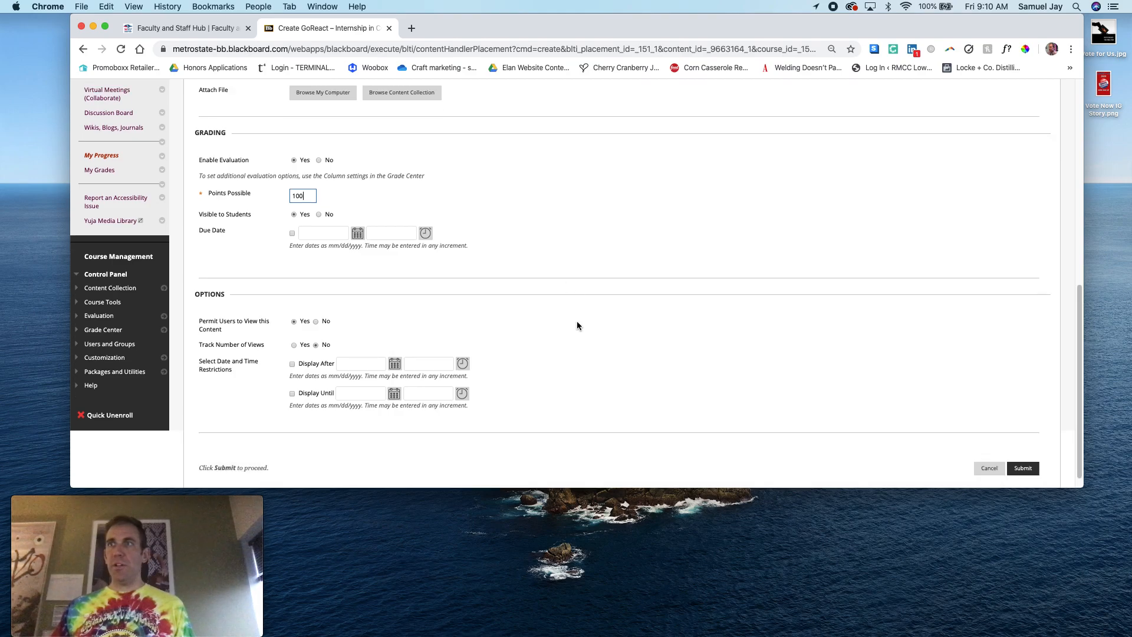
{"action": "left_click", "coordinate": [1028, 460]}
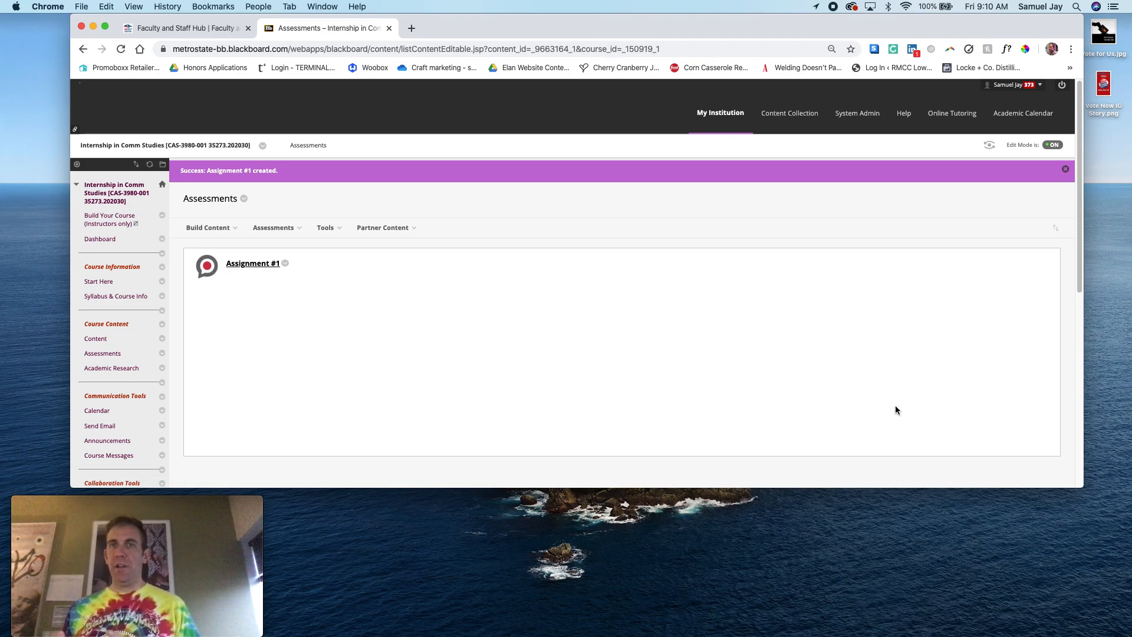
Open the course's Full Grade Center to check for the Assignment #1 column
{"action": "scroll", "coordinate": [152, 374], "scroll_direction": "down", "scroll_amount": 6}
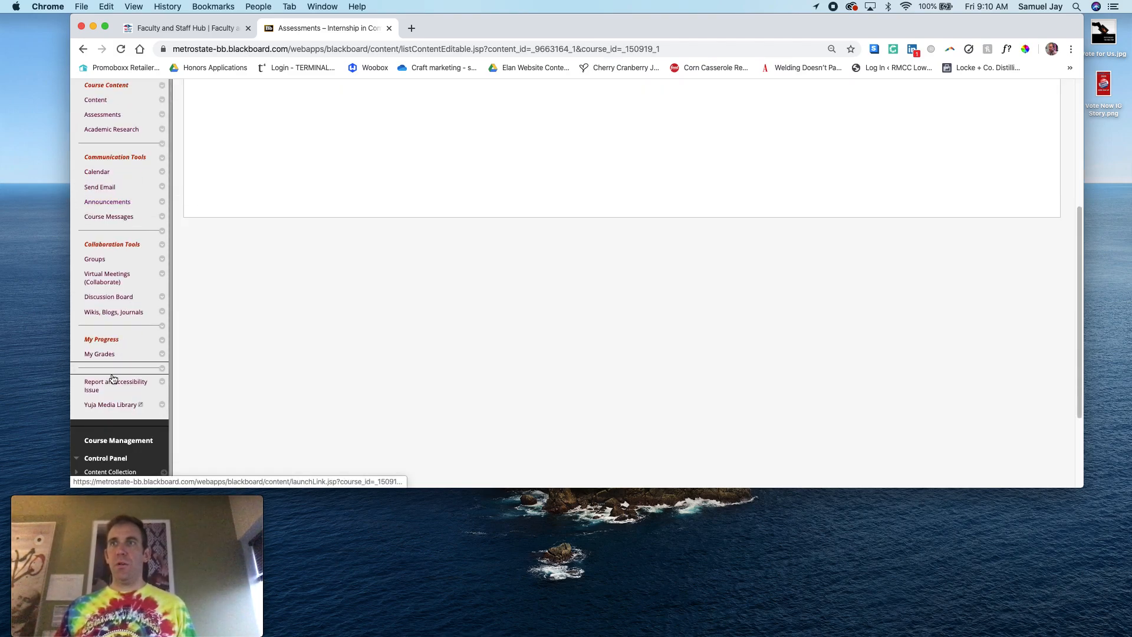
{"action": "left_click", "coordinate": [109, 387]}
{"action": "left_click", "coordinate": [114, 410]}
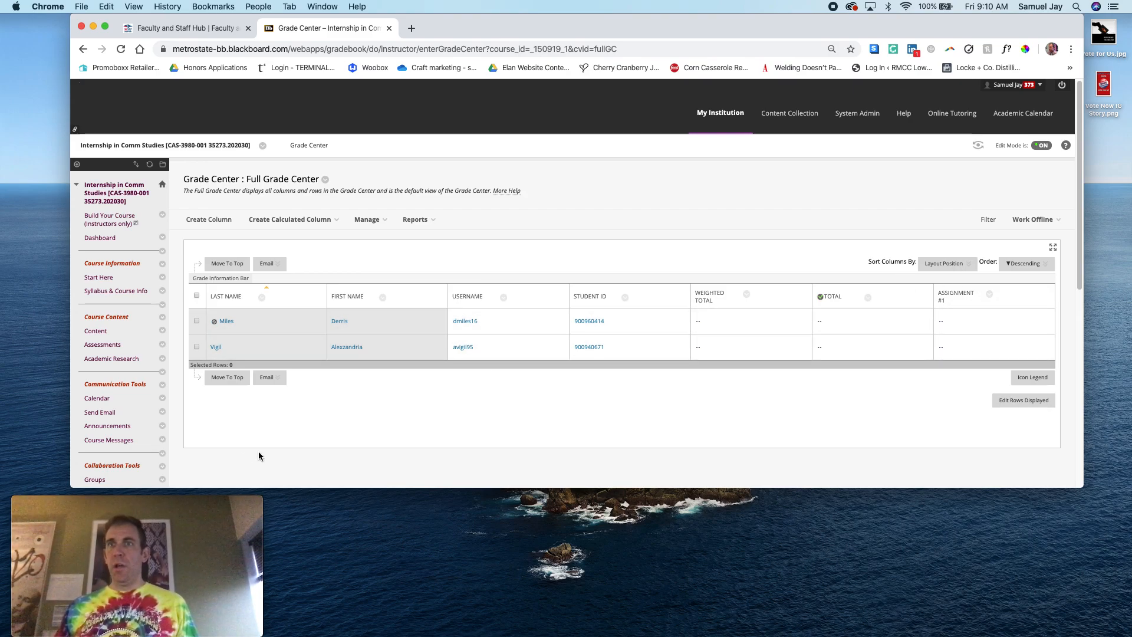
Open Assignment #1 from the Assessments area in GoReact and set it up as a new Standard assignment
{"action": "left_click", "coordinate": [103, 344]}
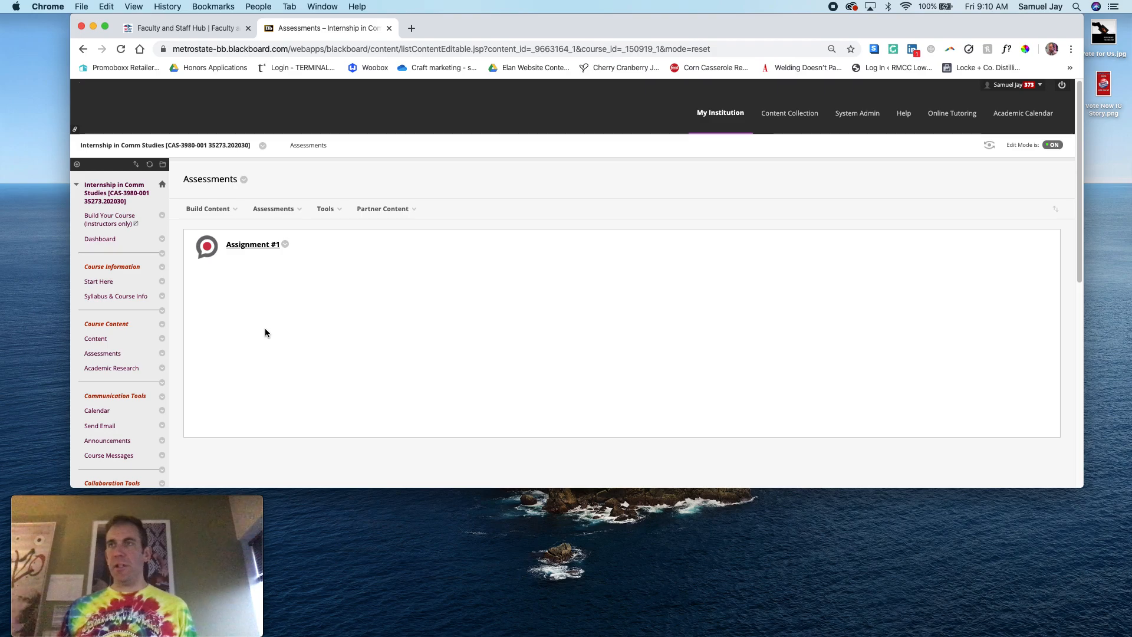
{"action": "left_click", "coordinate": [190, 206]}
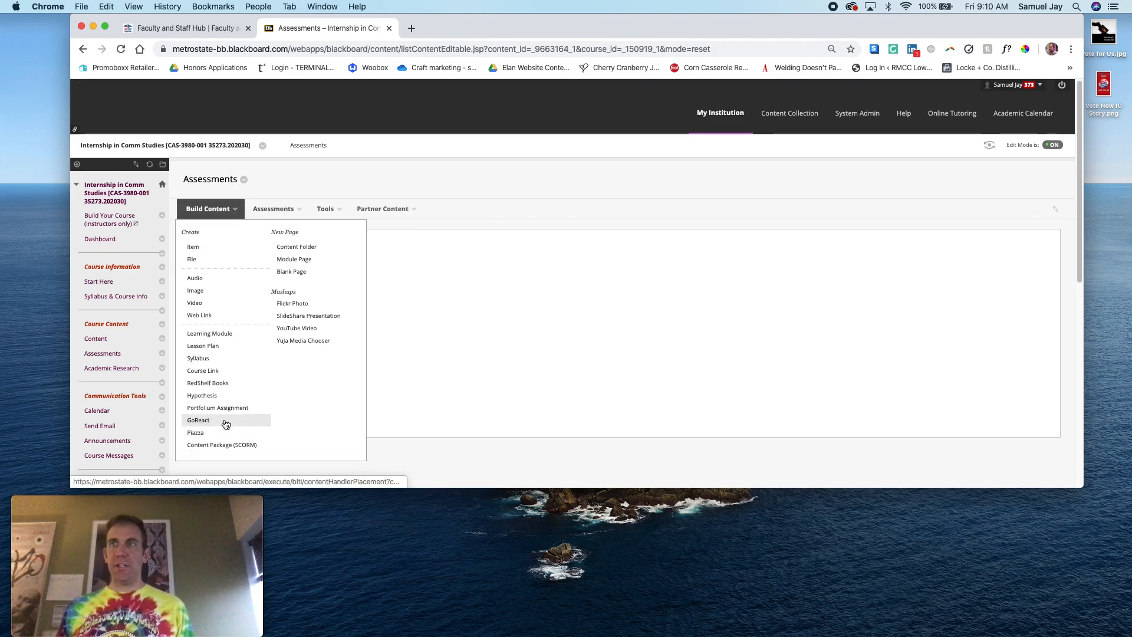
{"action": "left_click", "coordinate": [241, 247]}
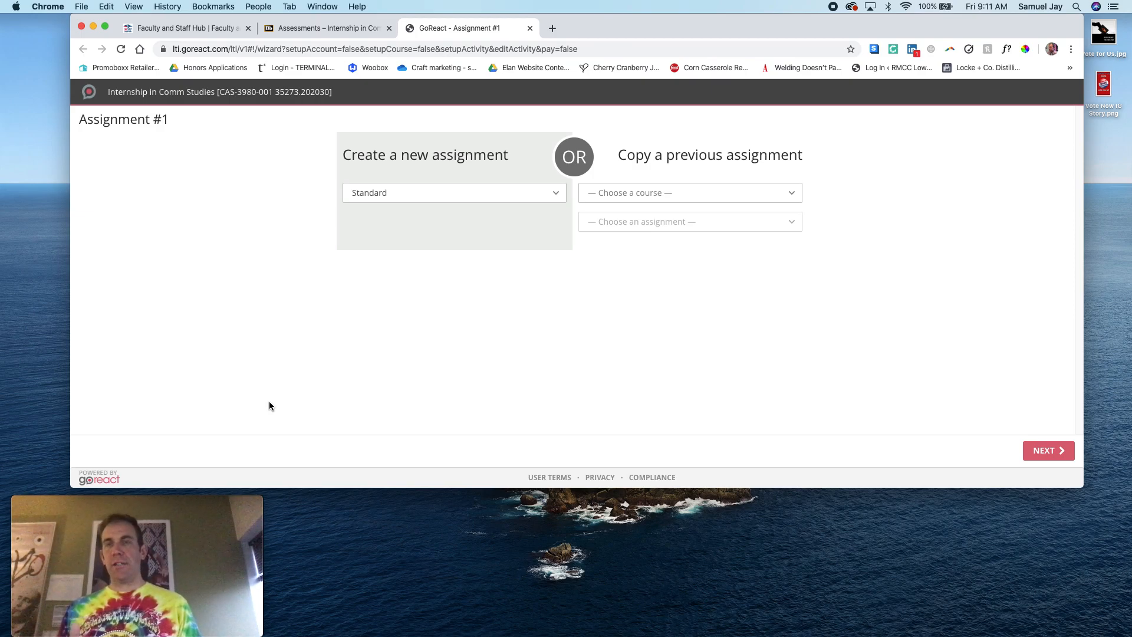
{"action": "left_click", "coordinate": [430, 197]}
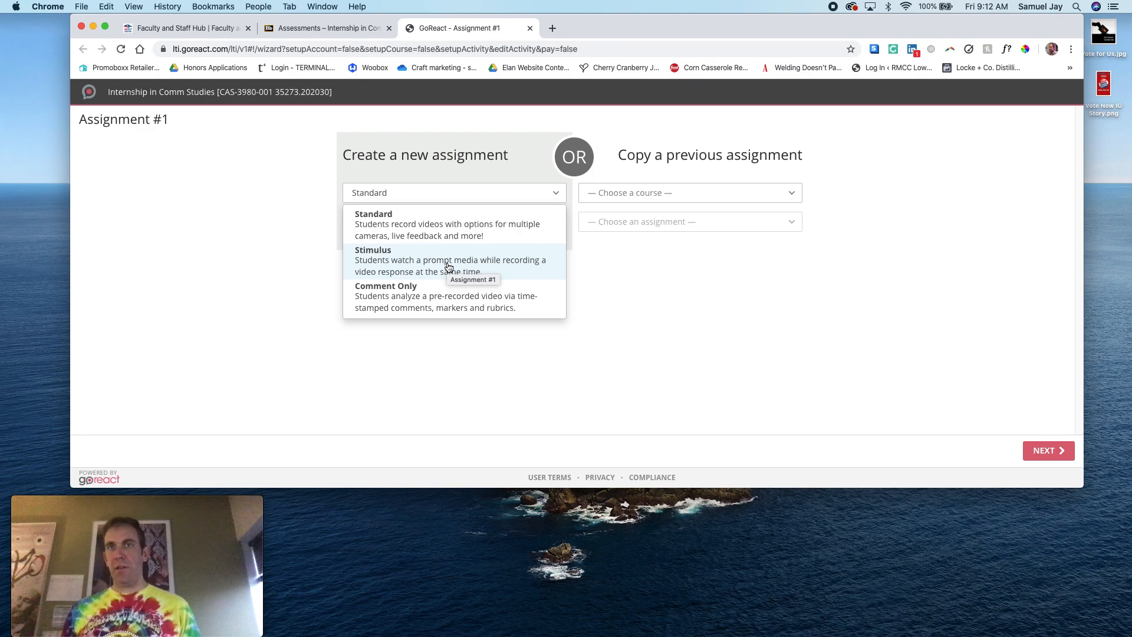
{"action": "left_click", "coordinate": [429, 234]}
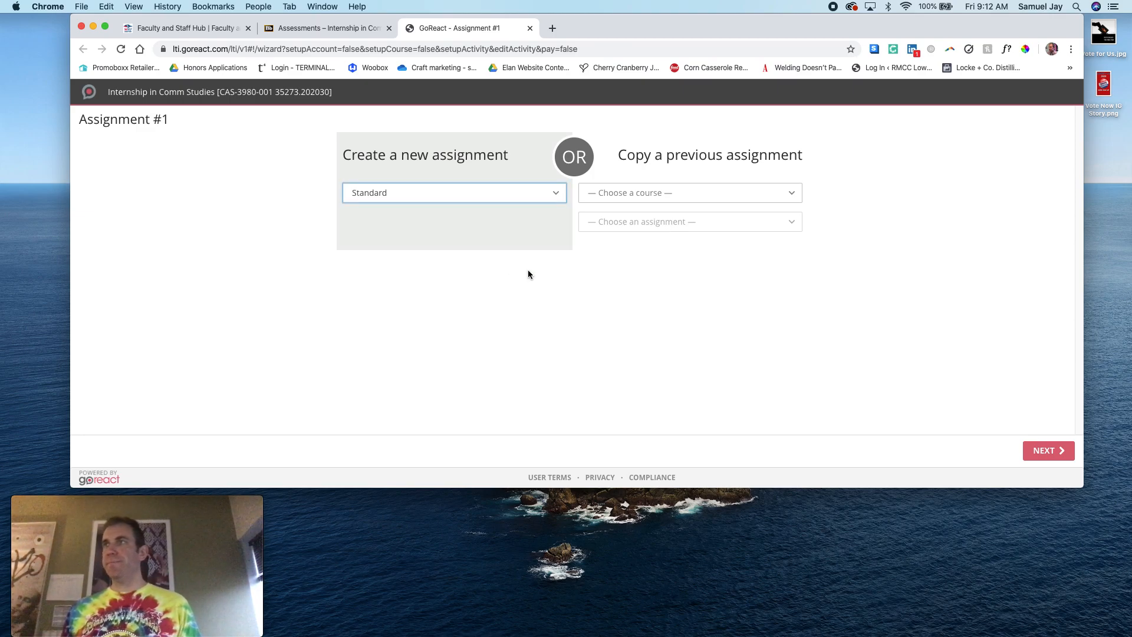
{"action": "left_click", "coordinate": [1054, 451]}
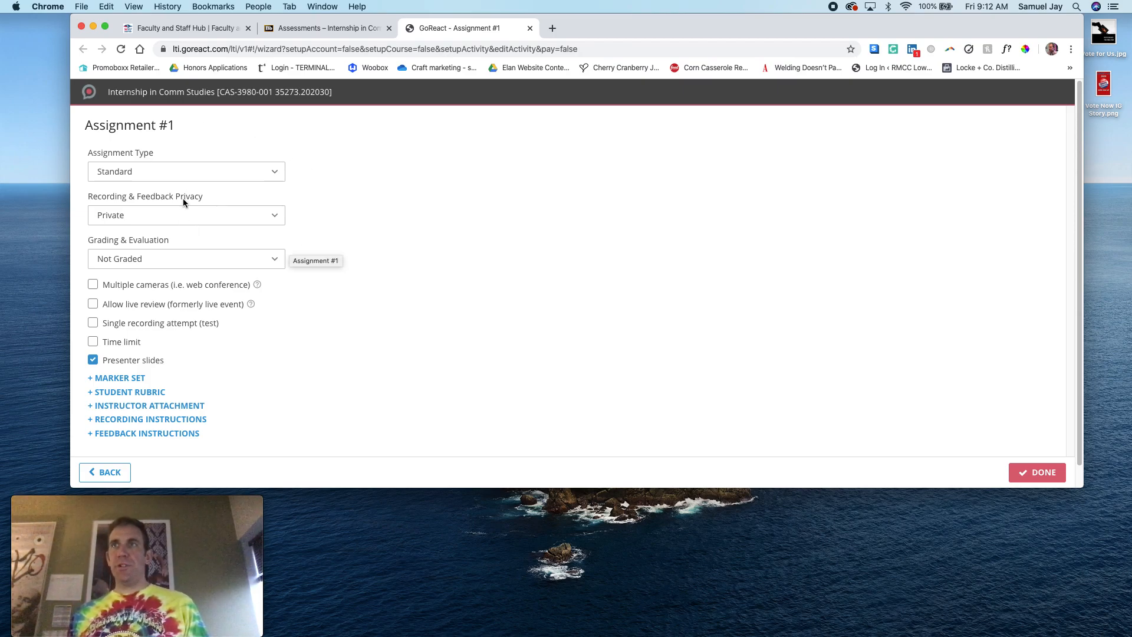
Set Recording & Feedback Privacy to Closed Peer Review and Grading & Evaluation to Instructor Rubric
{"action": "left_click", "coordinate": [212, 220]}
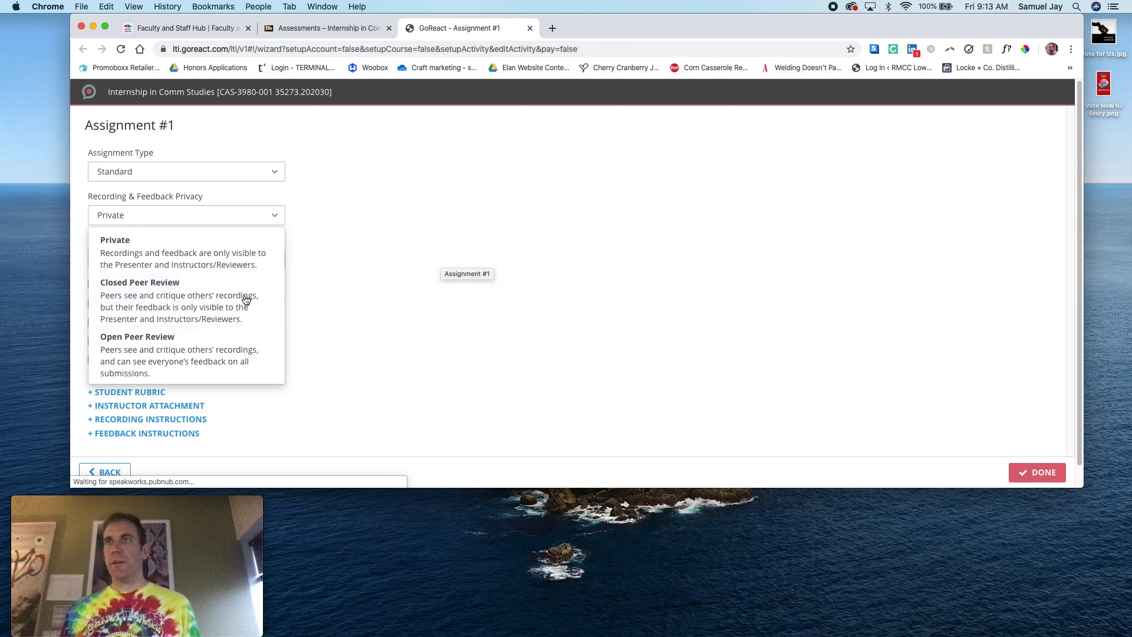
{"action": "left_click", "coordinate": [202, 292]}
{"action": "left_click", "coordinate": [213, 260]}
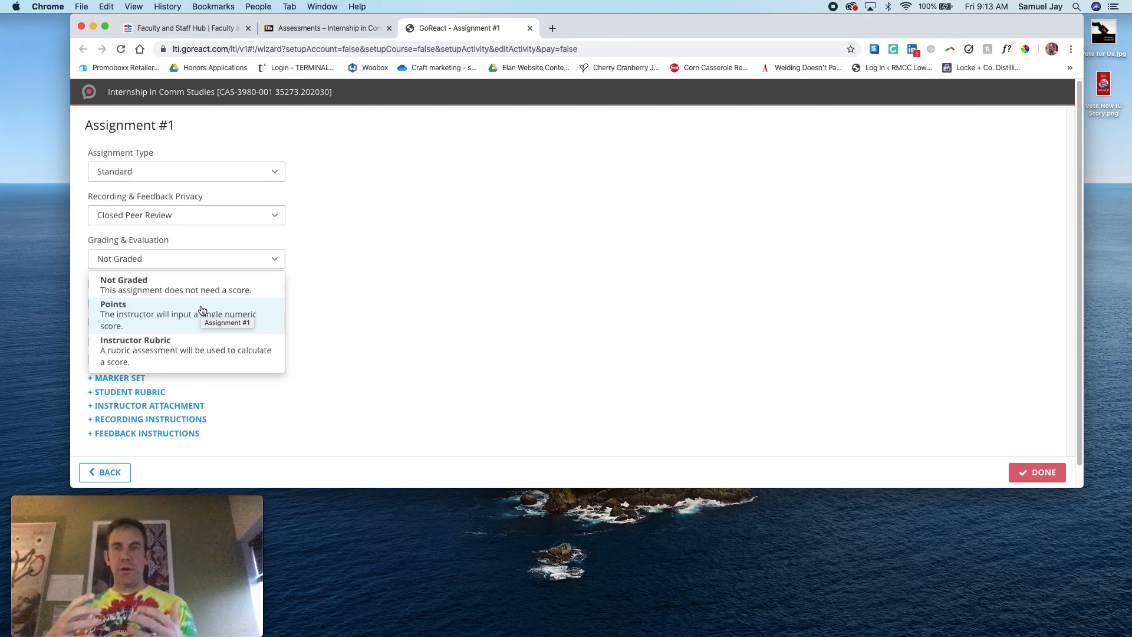
{"action": "left_click", "coordinate": [167, 349]}
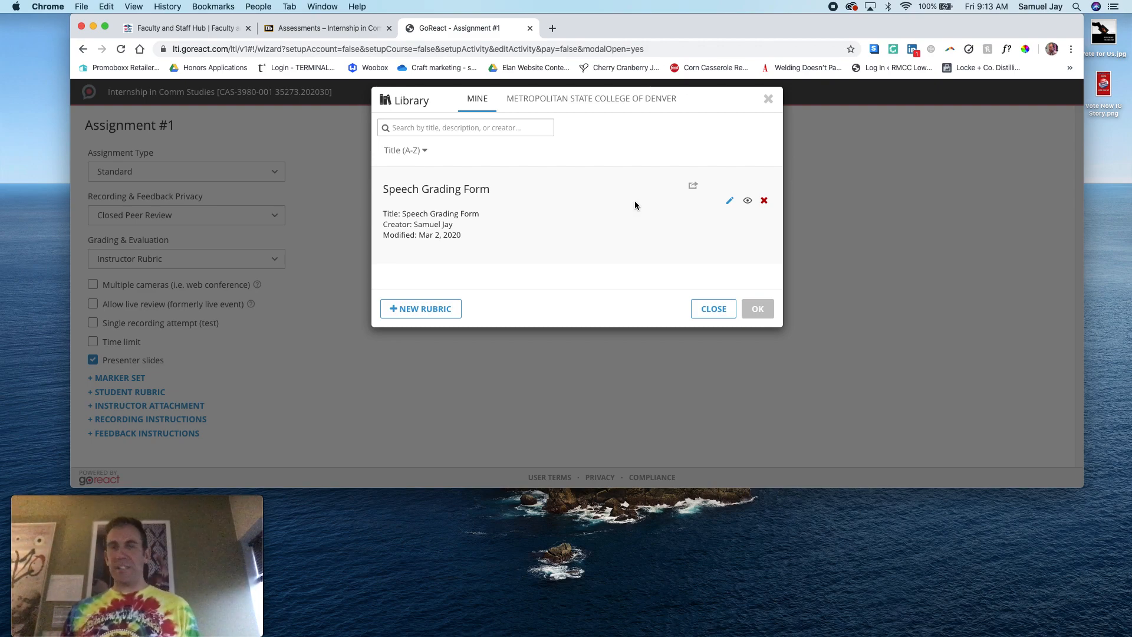
Try to share the Speech Grading Form rubric with Metropolitan State College of Denver without entering a description
{"action": "left_click", "coordinate": [692, 184]}
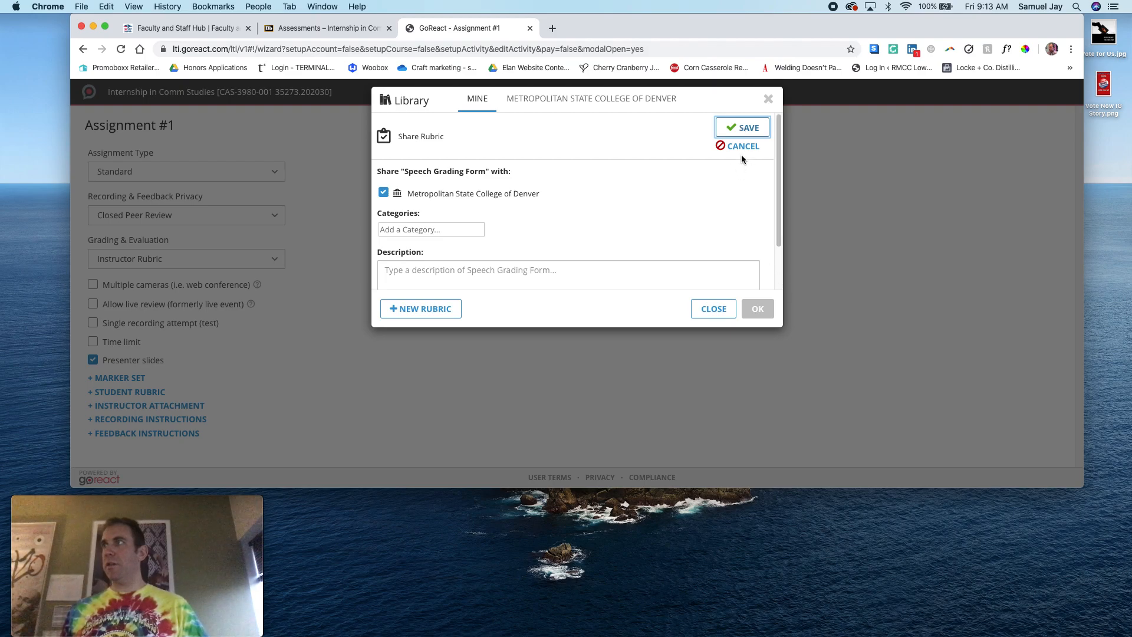
{"action": "left_click", "coordinate": [738, 136]}
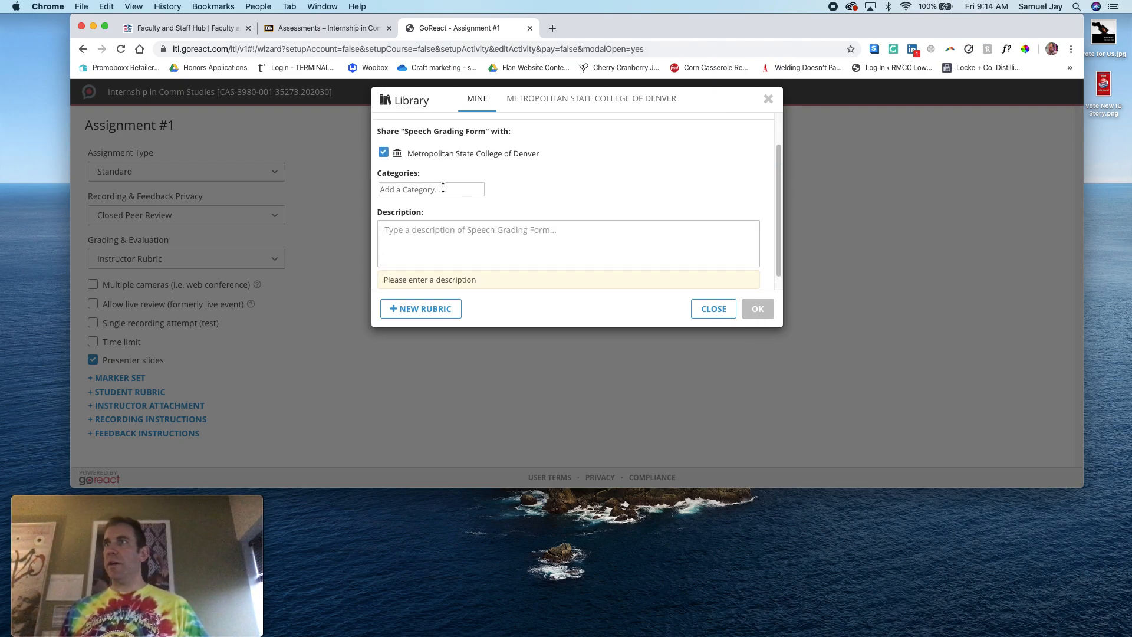
{"action": "scroll", "coordinate": [724, 282], "scroll_direction": "up", "scroll_amount": 2}
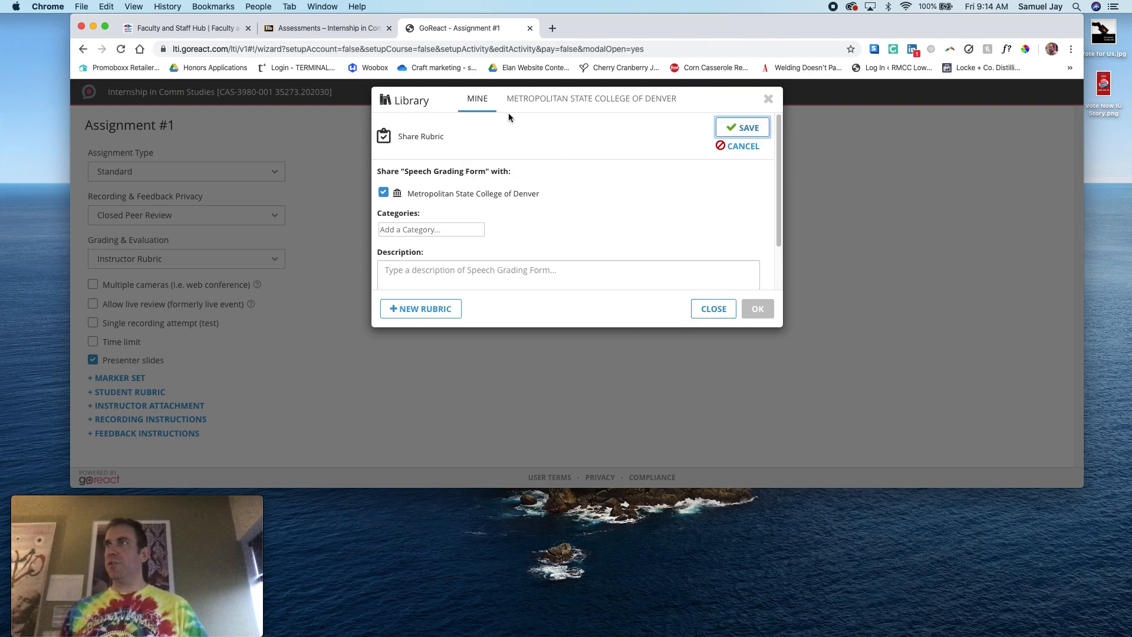
{"action": "left_click", "coordinate": [642, 105]}
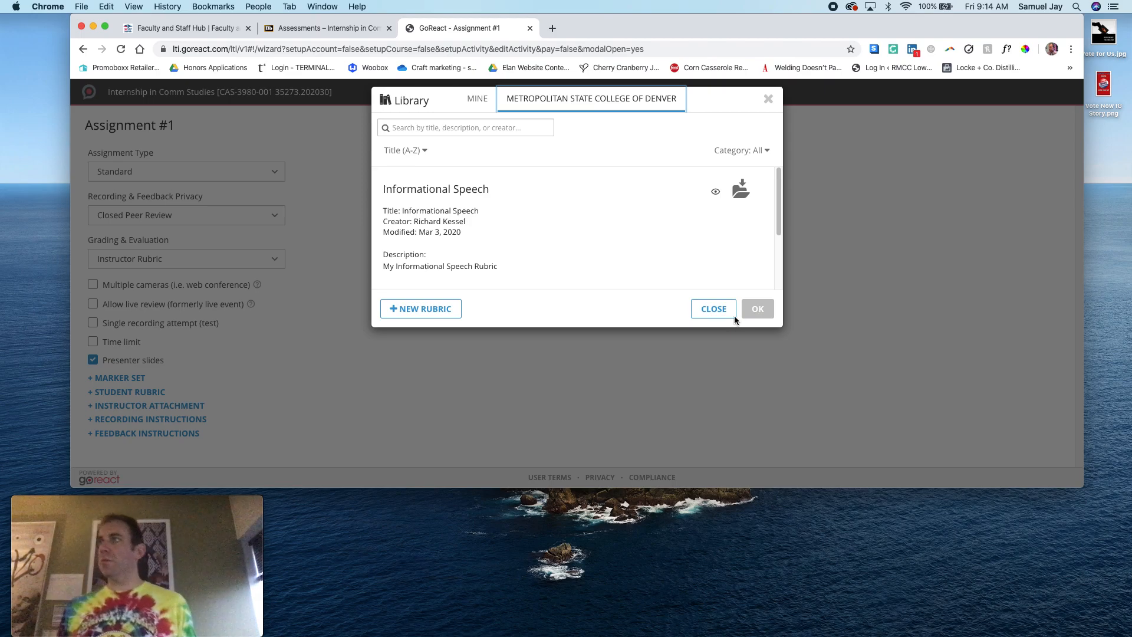
{"action": "left_click", "coordinate": [716, 309]}
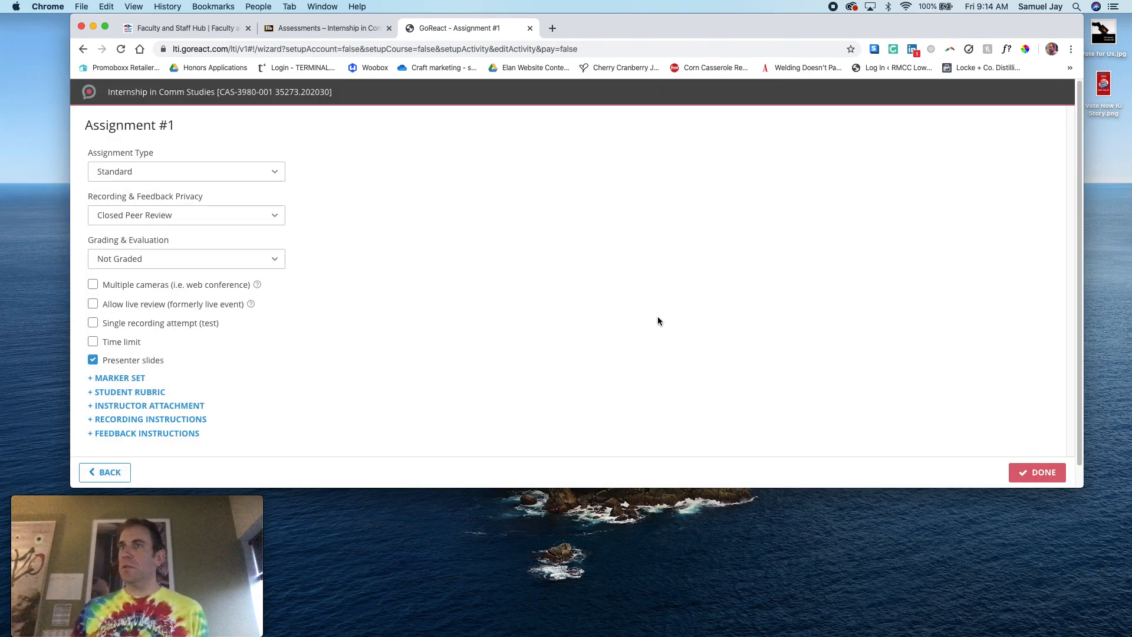
Set Grading & Evaluation to Instructor Rubric and browse the rubrics shared by Metropolitan State College of Denver, selecting Informational Speech
{"action": "left_click", "coordinate": [177, 263]}
{"action": "left_click", "coordinate": [177, 365]}
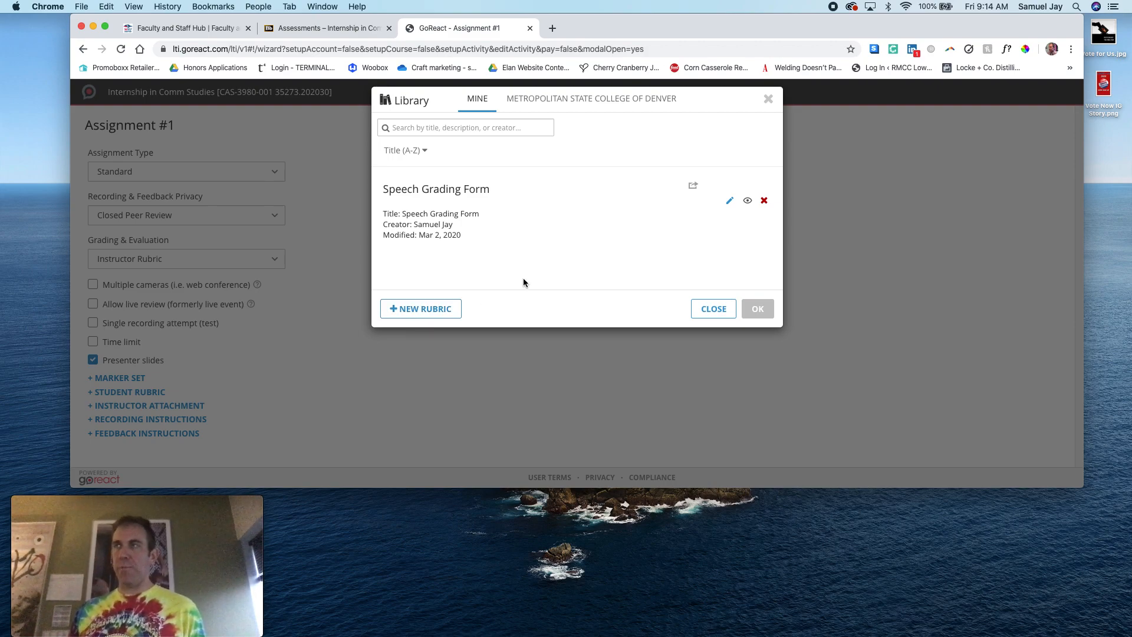
{"action": "left_click", "coordinate": [581, 99]}
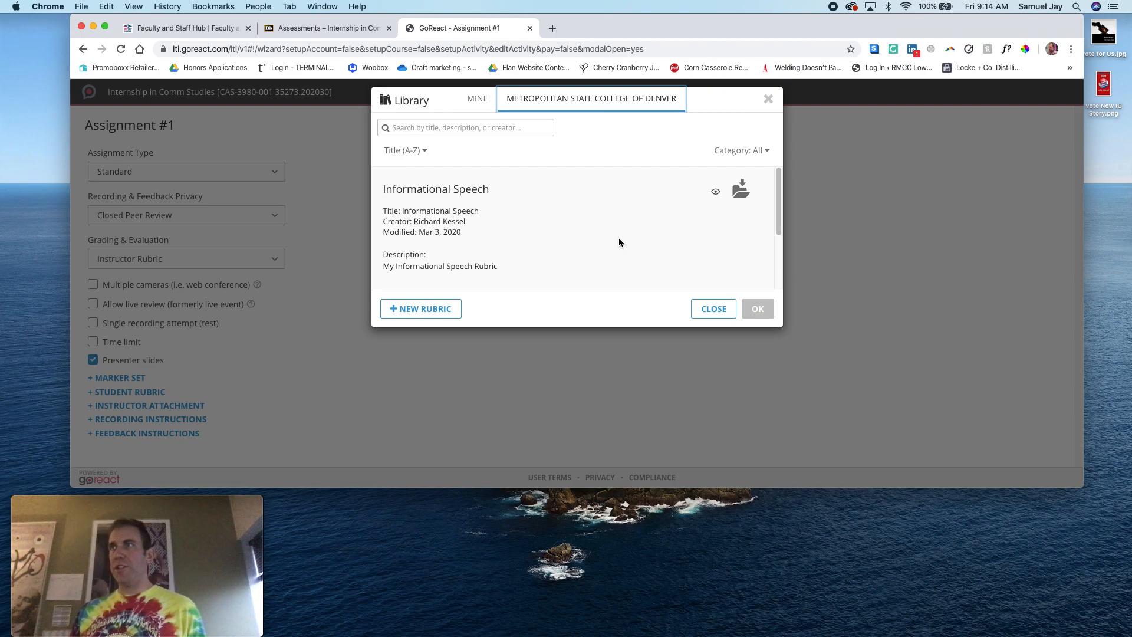
{"action": "scroll", "coordinate": [619, 242], "scroll_direction": "down", "scroll_amount": 4}
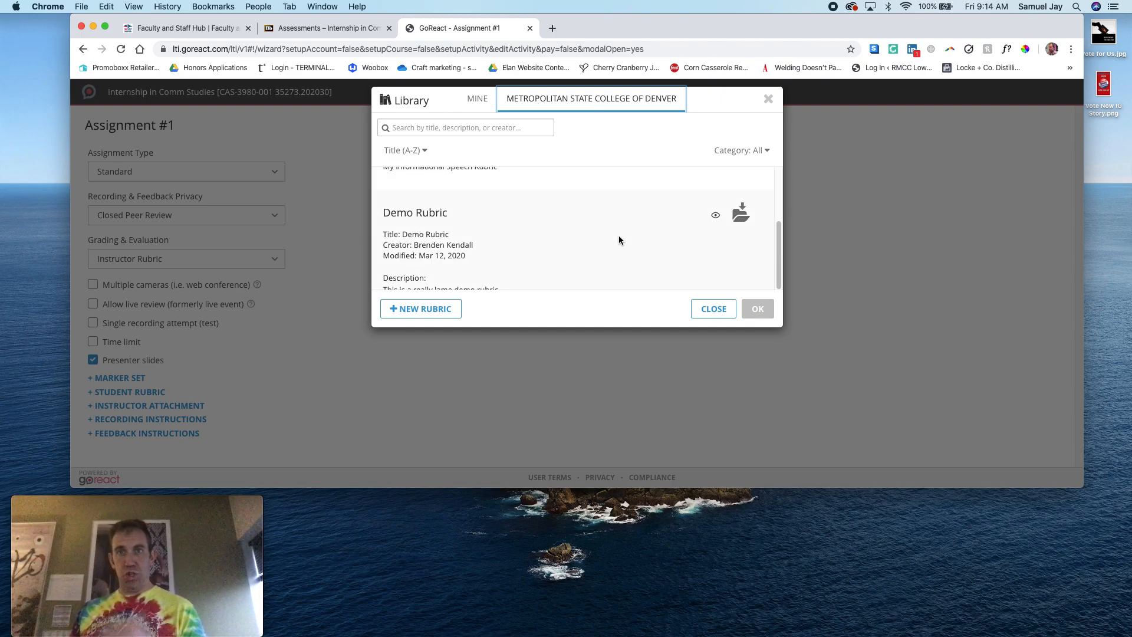
{"action": "scroll", "coordinate": [618, 236], "scroll_direction": "up", "scroll_amount": 4}
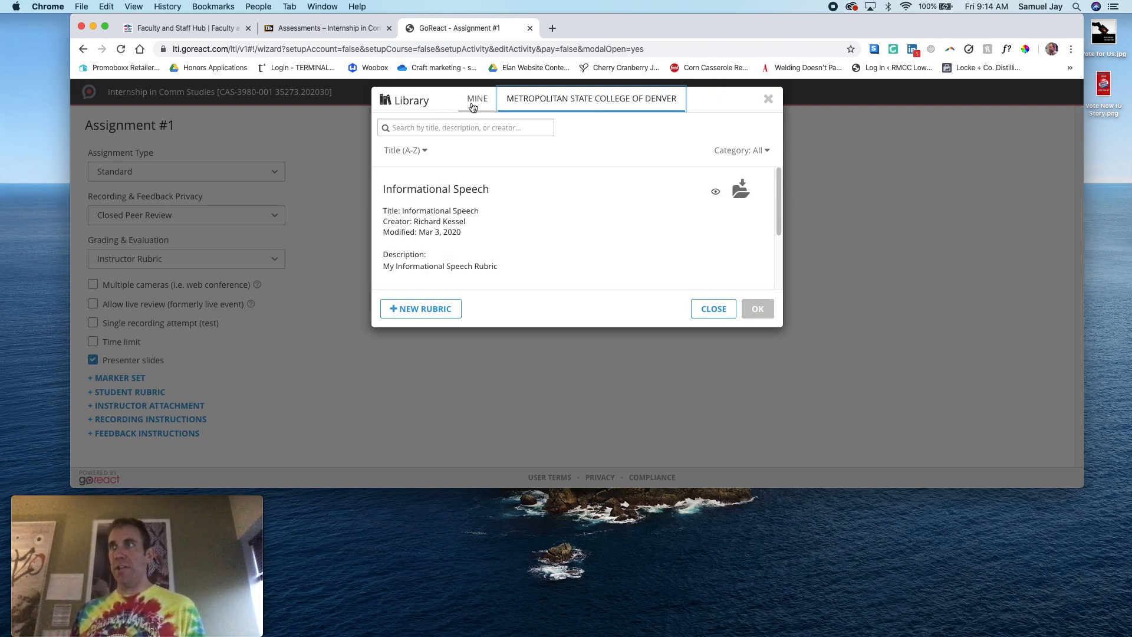
{"action": "left_click", "coordinate": [455, 210]}
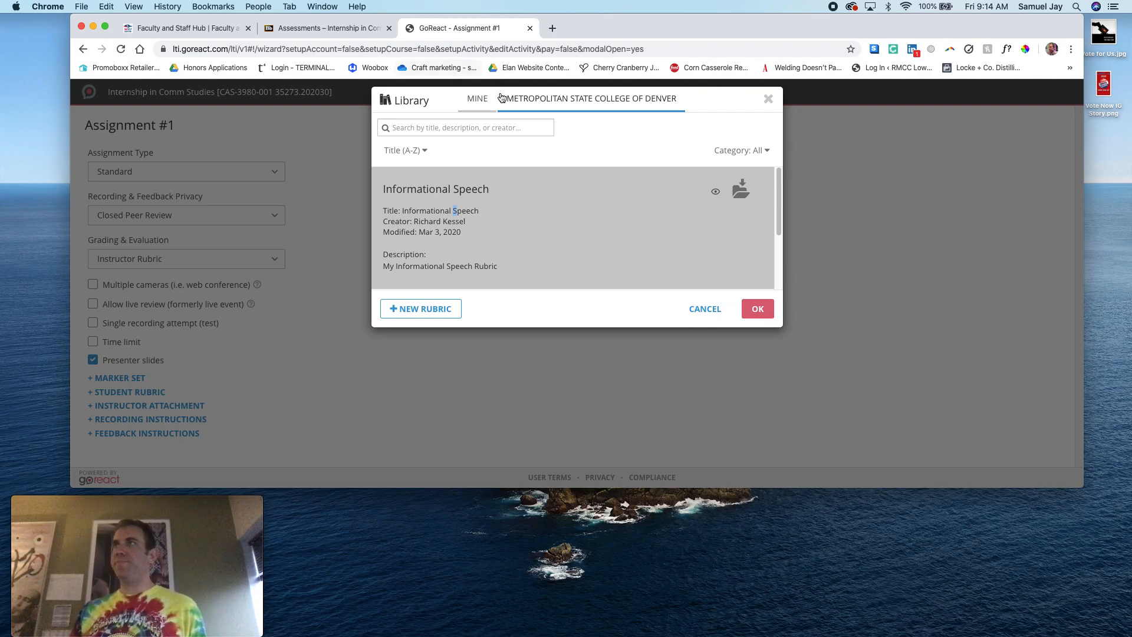
Start sharing the Speech Grading Form with the college and describe it with the owner's first name in possessive form plus "Speech Grading Rubric"
{"action": "left_click", "coordinate": [478, 99]}
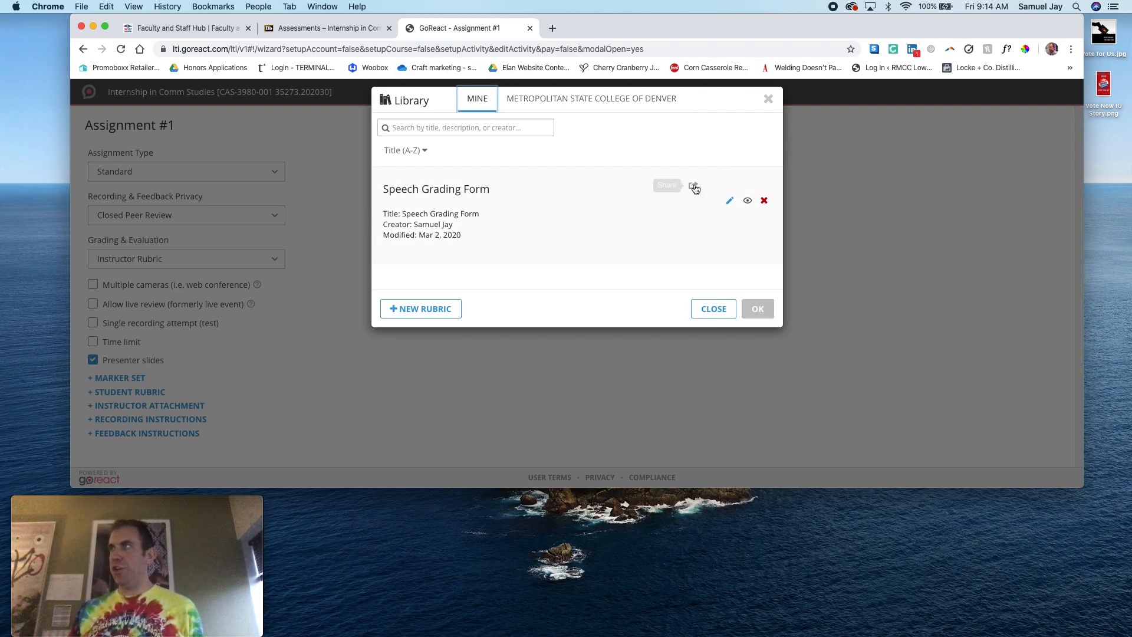
{"action": "left_click", "coordinate": [693, 185]}
{"action": "left_click", "coordinate": [450, 230]}
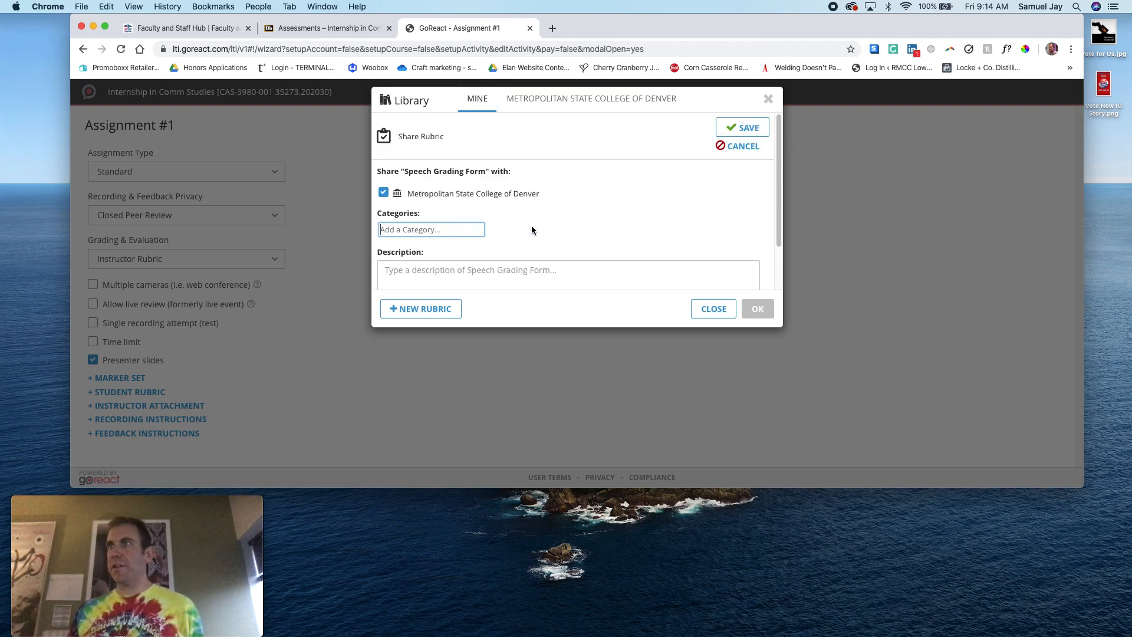
{"action": "scroll", "coordinate": [529, 223], "scroll_direction": "down", "scroll_amount": 2}
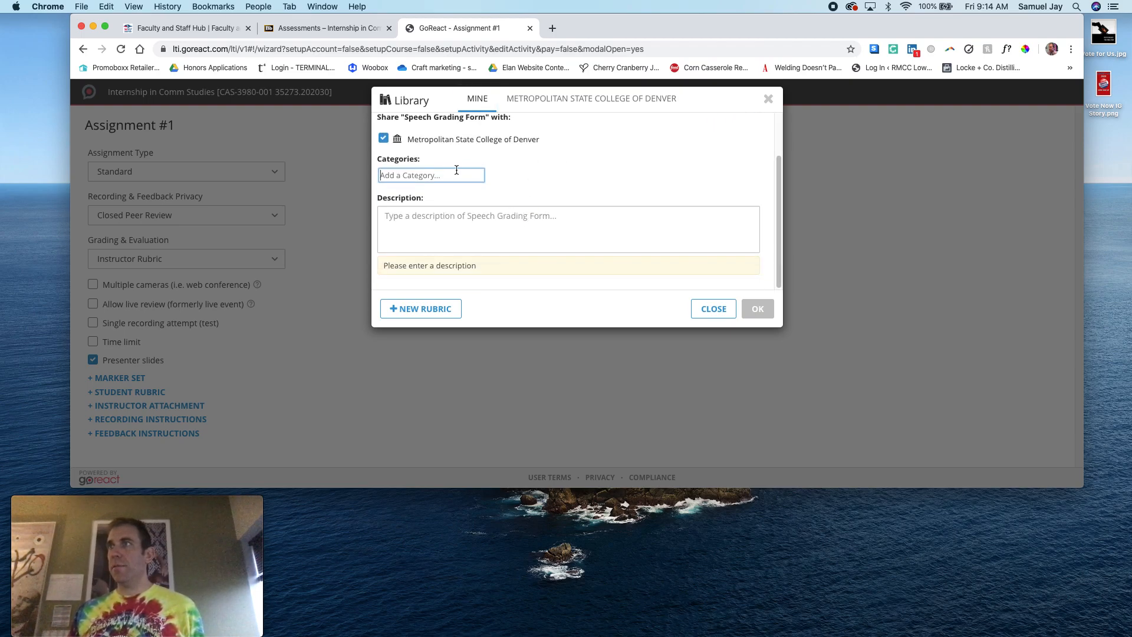
{"action": "left_click", "coordinate": [459, 219]}
{"action": "type", "text": "Sam's Speech "}
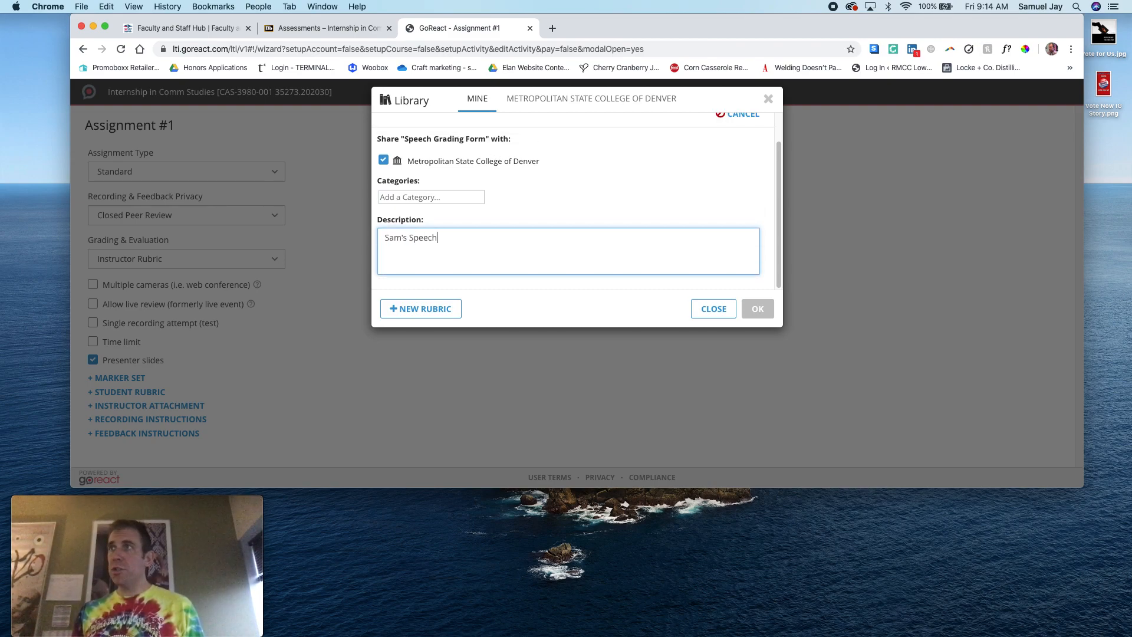
{"action": "type", "text": "Grading Rubric"}
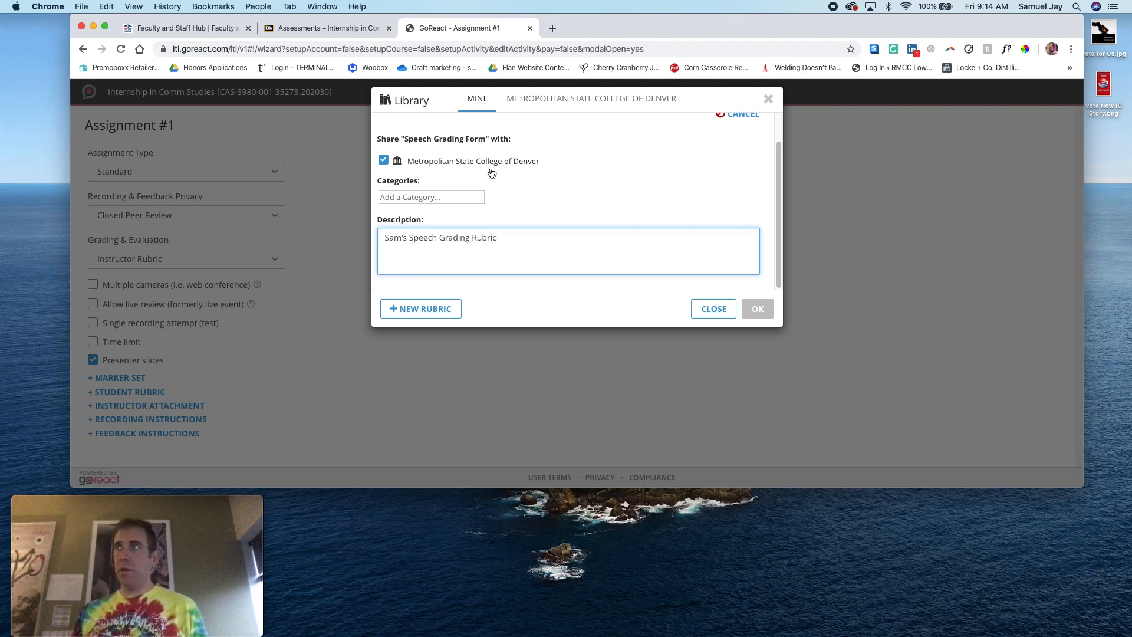
Set the shared rubric's category to "Grading Rubric" and save its sharing settings
{"action": "left_click", "coordinate": [419, 198]}
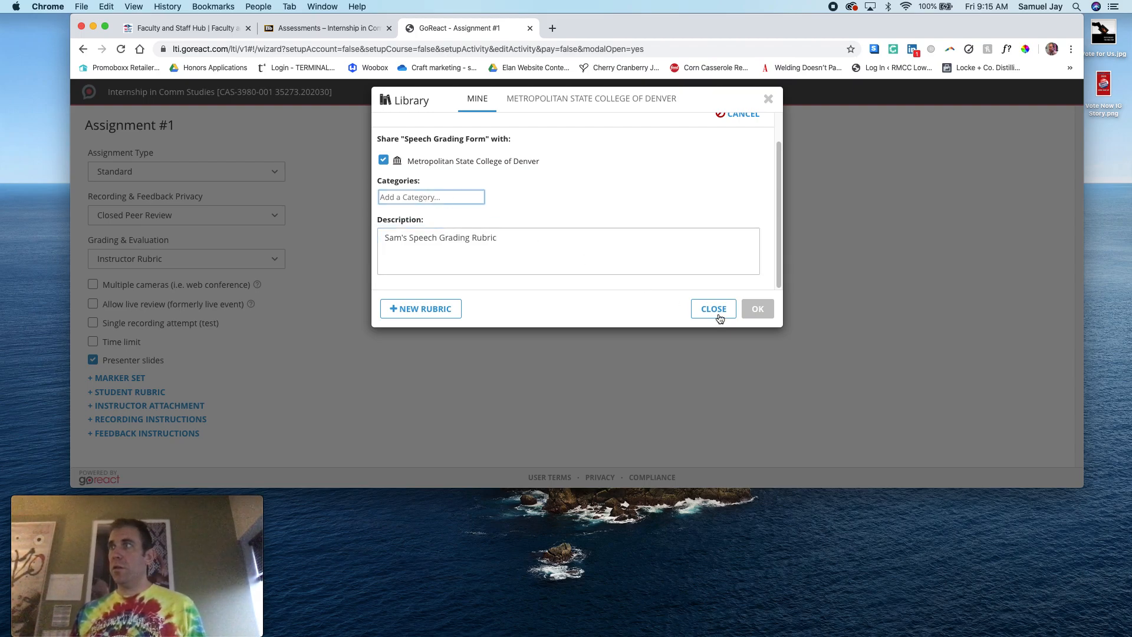
{"action": "type", "text": "Gra"}
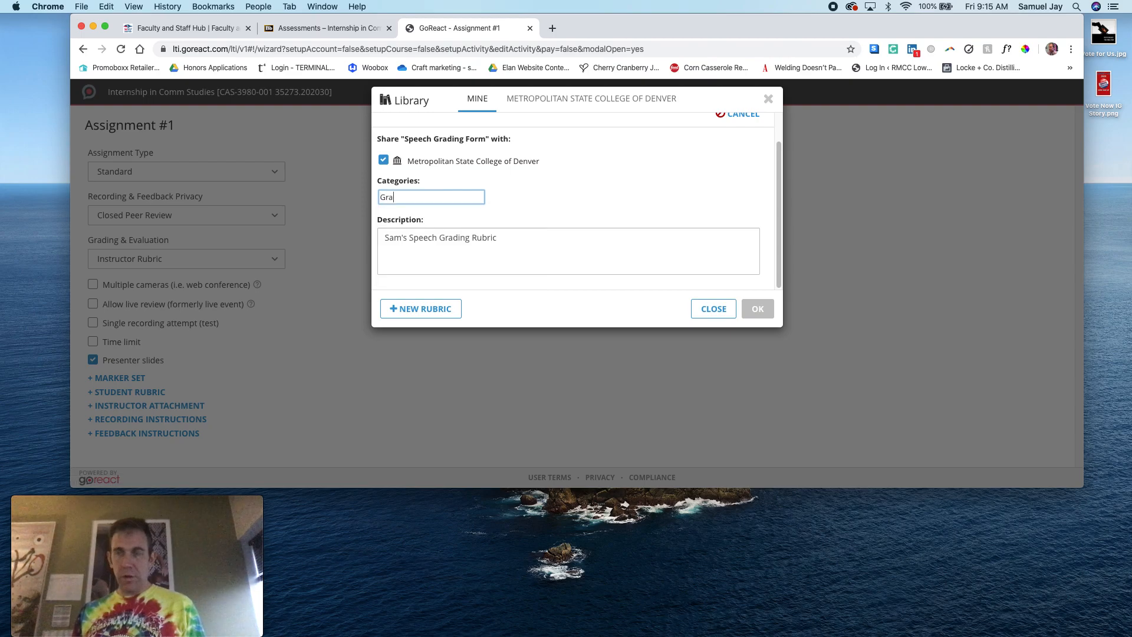
{"action": "type", "text": "ding Rubric"}
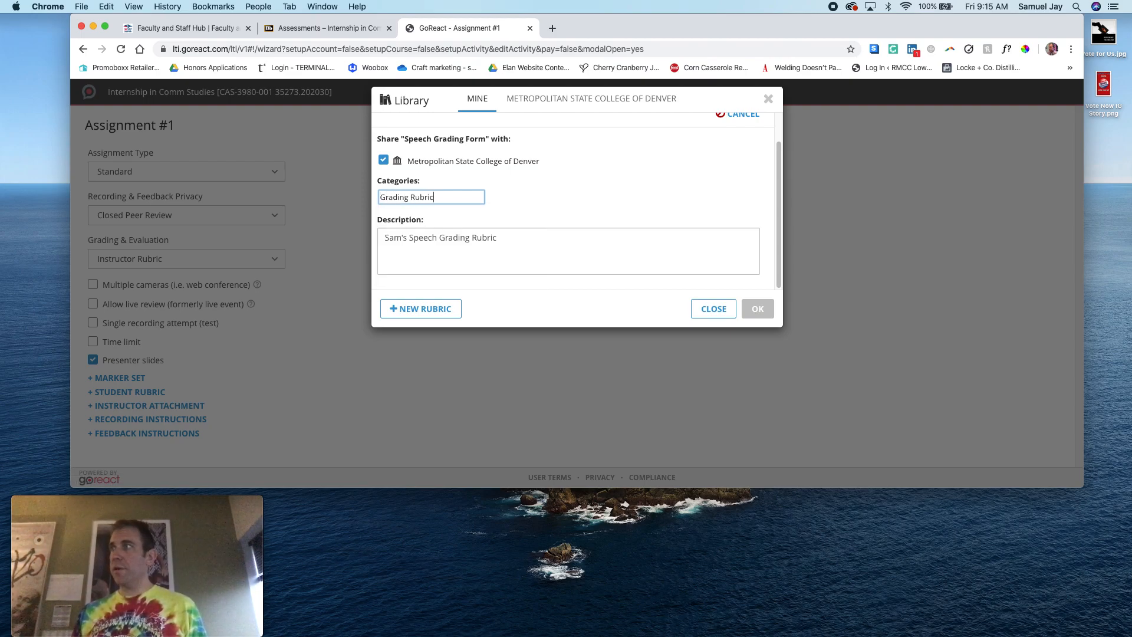
{"action": "left_click", "coordinate": [546, 201]}
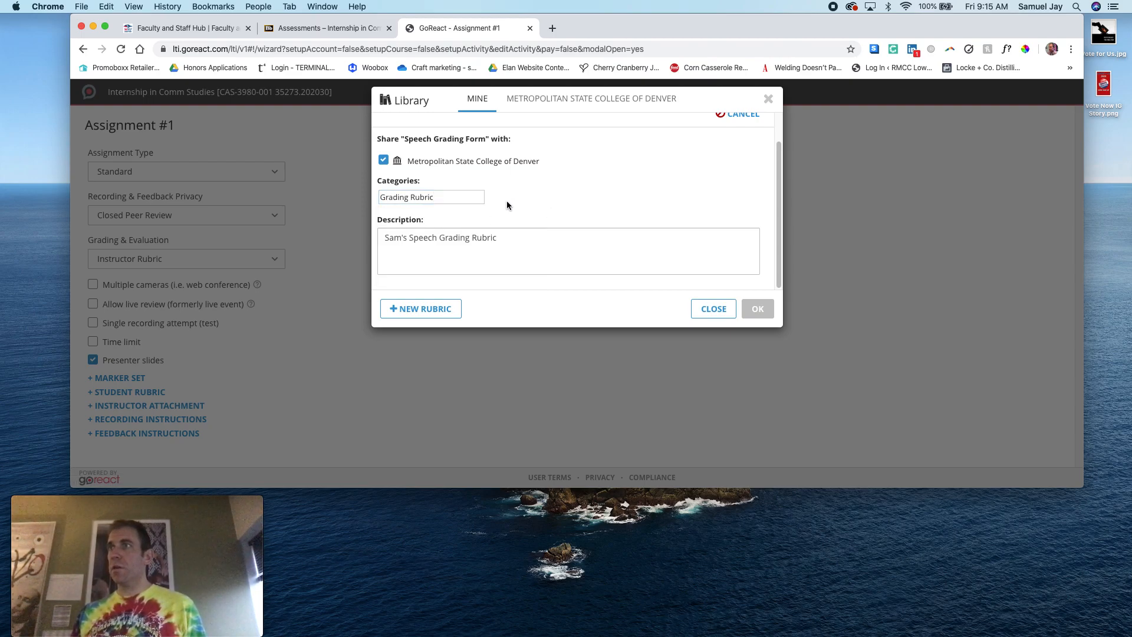
{"action": "scroll", "coordinate": [488, 205], "scroll_direction": "up", "scroll_amount": 2}
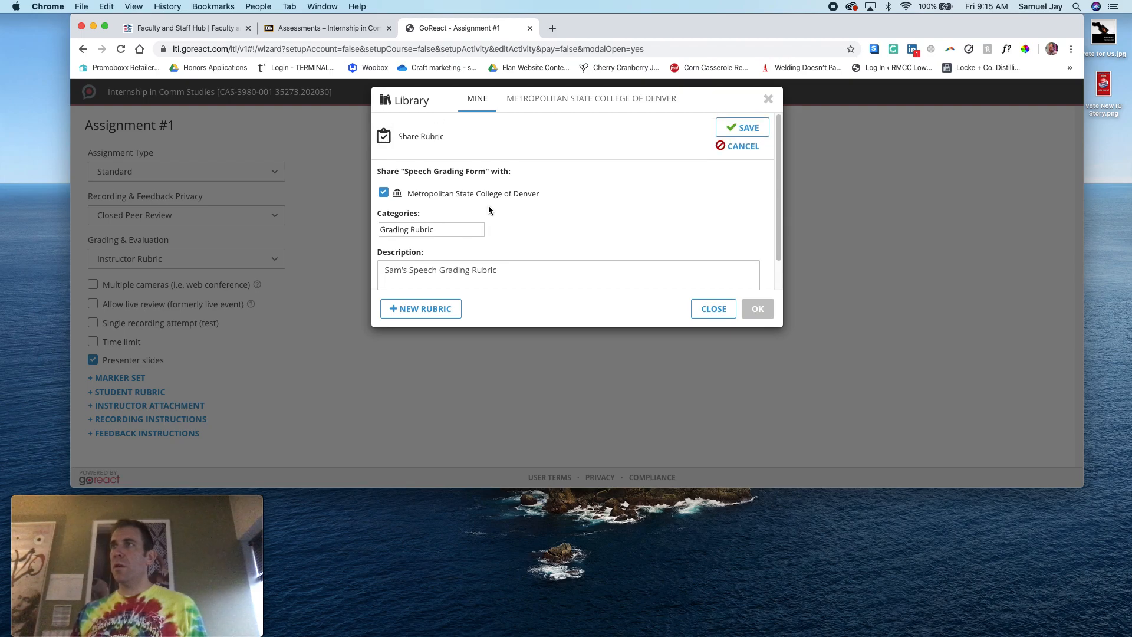
{"action": "left_click", "coordinate": [742, 127]}
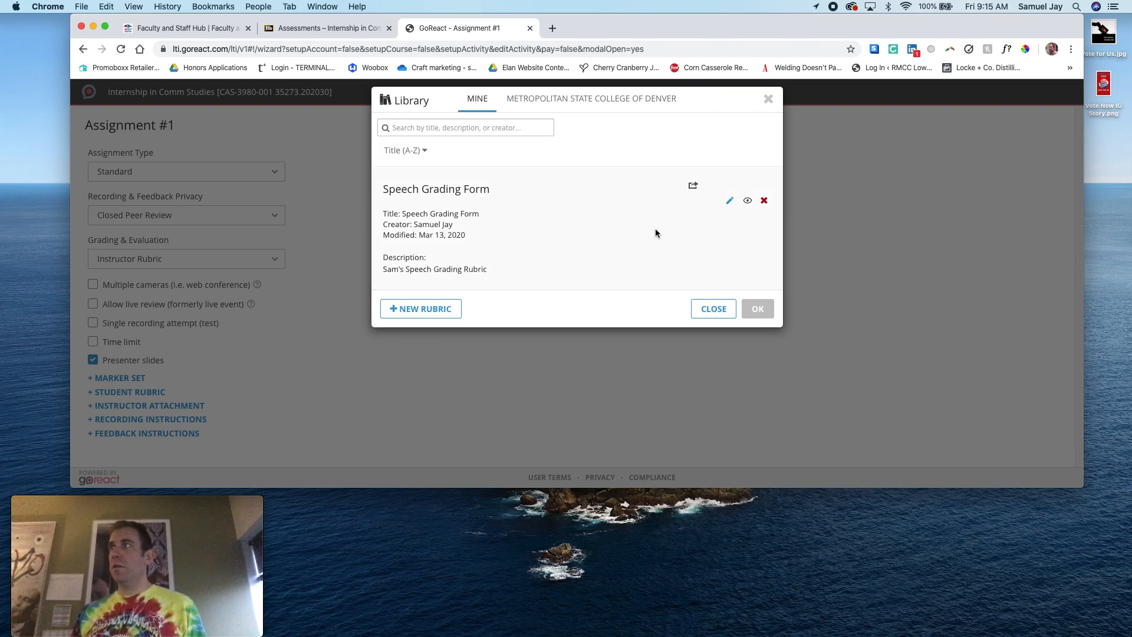
Check the college's shared rubric library for the Speech Grading Form and return to the personal rubrics
{"action": "left_click", "coordinate": [567, 116]}
{"action": "scroll", "coordinate": [622, 197], "scroll_direction": "down", "scroll_amount": 3}
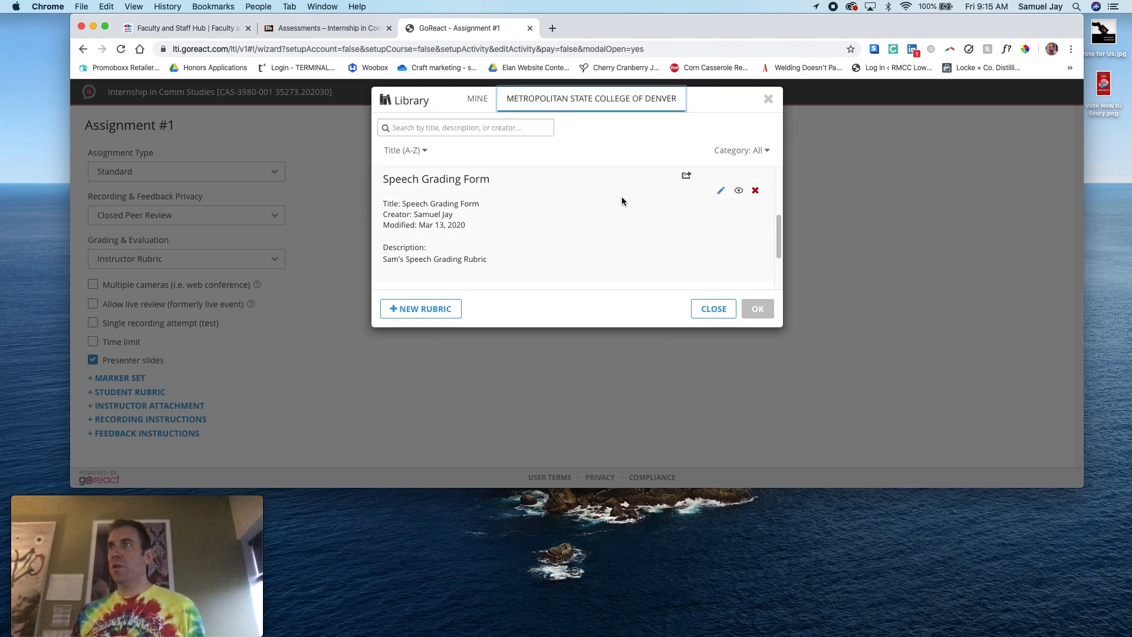
{"action": "left_click", "coordinate": [477, 100]}
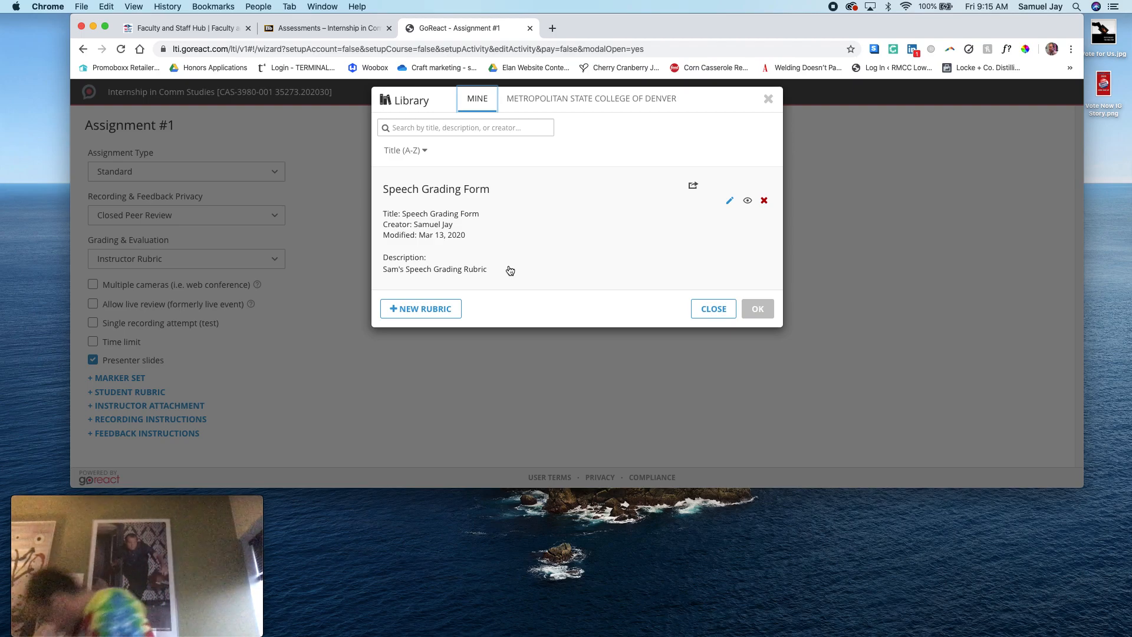
Create a new rubric titled "Test Speech Grading Form"
{"action": "left_click", "coordinate": [434, 308]}
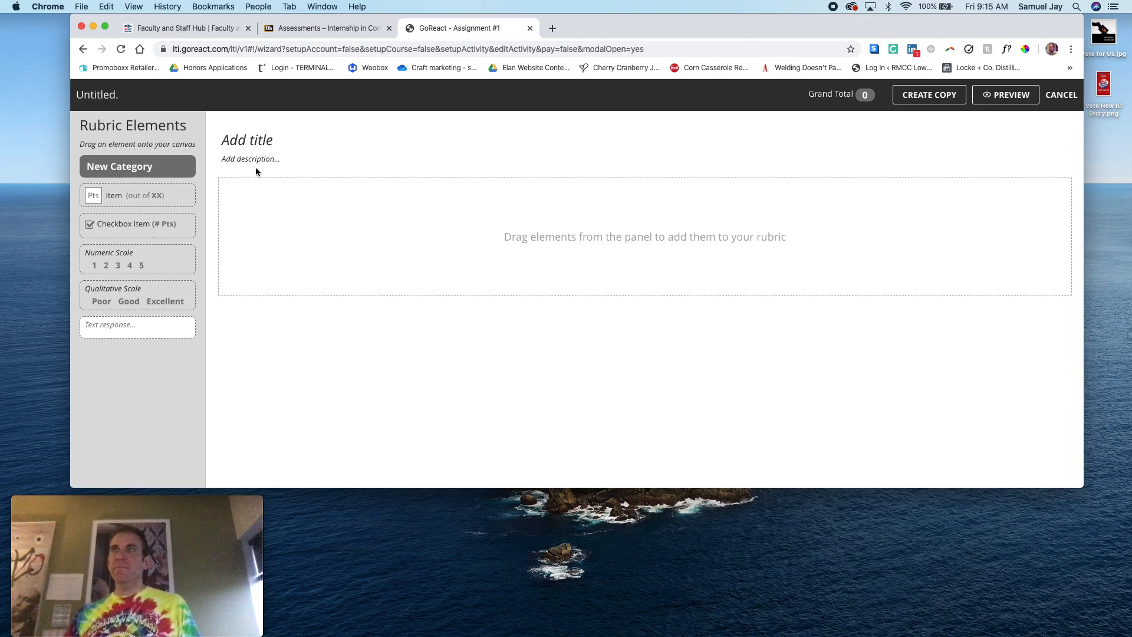
{"action": "left_click", "coordinate": [251, 140]}
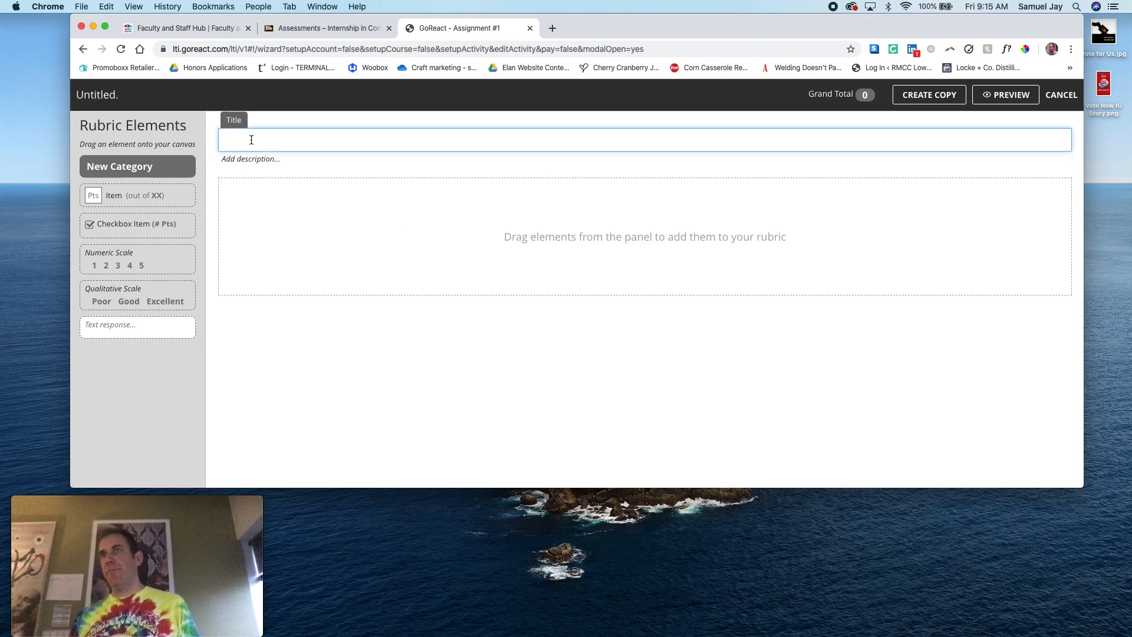
{"action": "type", "text": "Speech Grading"}
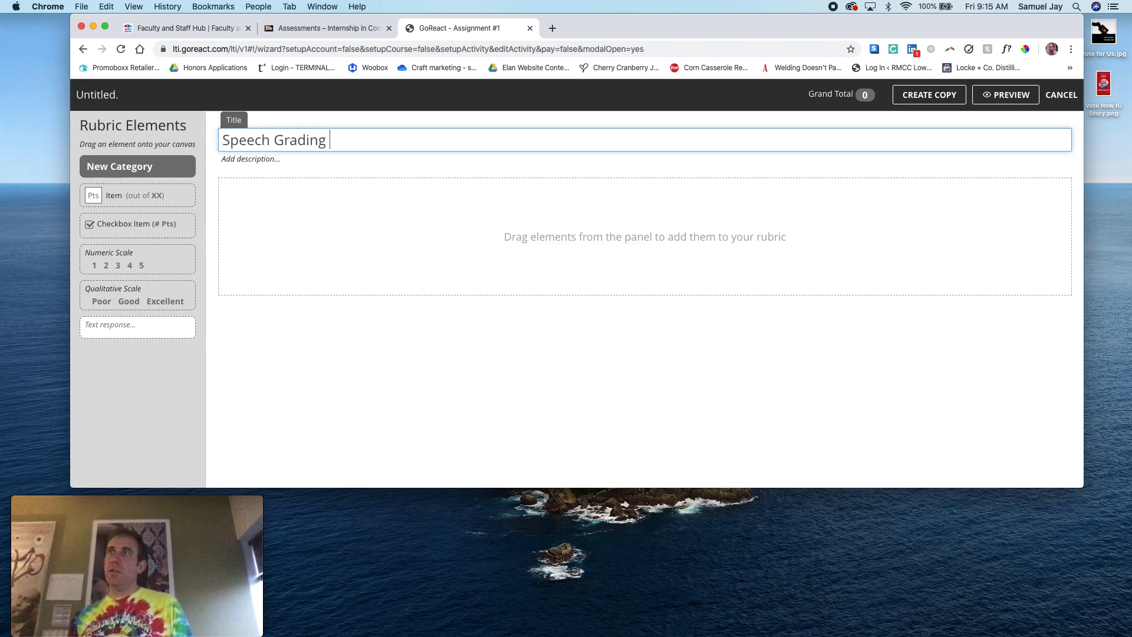
{"action": "left_click", "coordinate": [221, 139]}
{"action": "type", "text": "Test"}
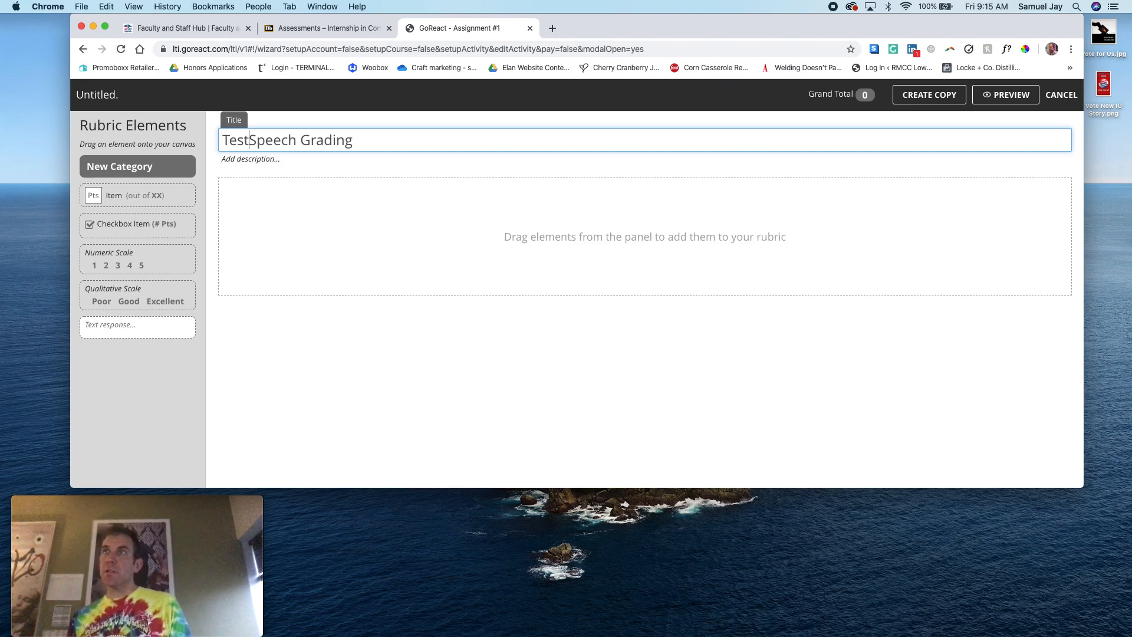
{"action": "key", "text": "super+Right"}
{"action": "type", "text": "Form"}
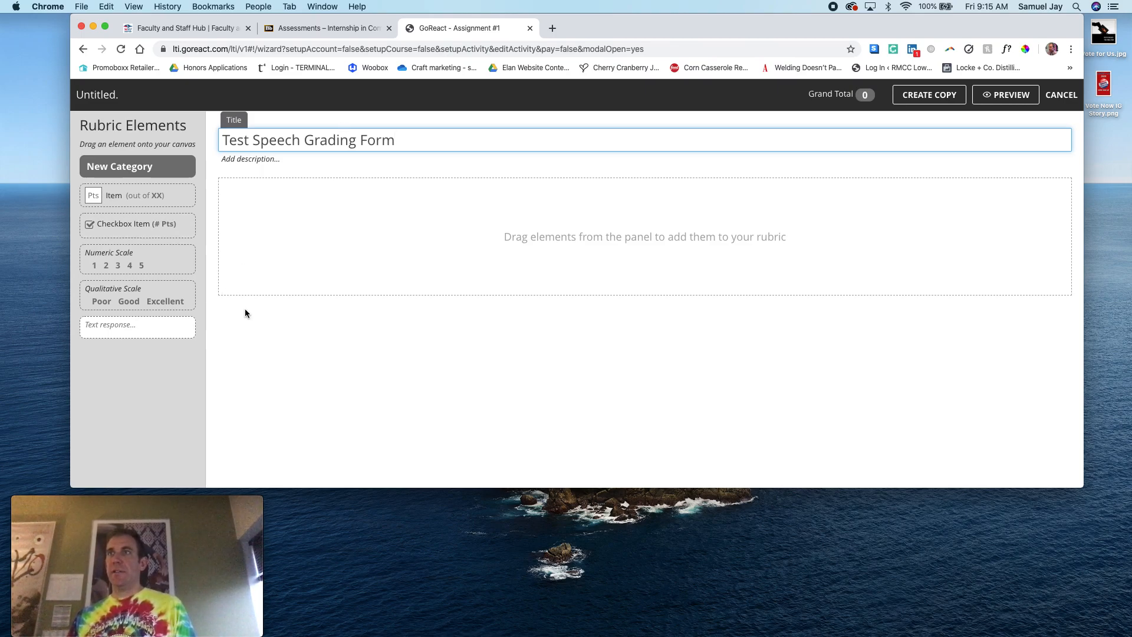
Add a category named "Verbal Delivery" to the rubric, leaving its description empty
{"action": "left_click_drag", "start_coordinate": [136, 171], "coordinate": [288, 192]}
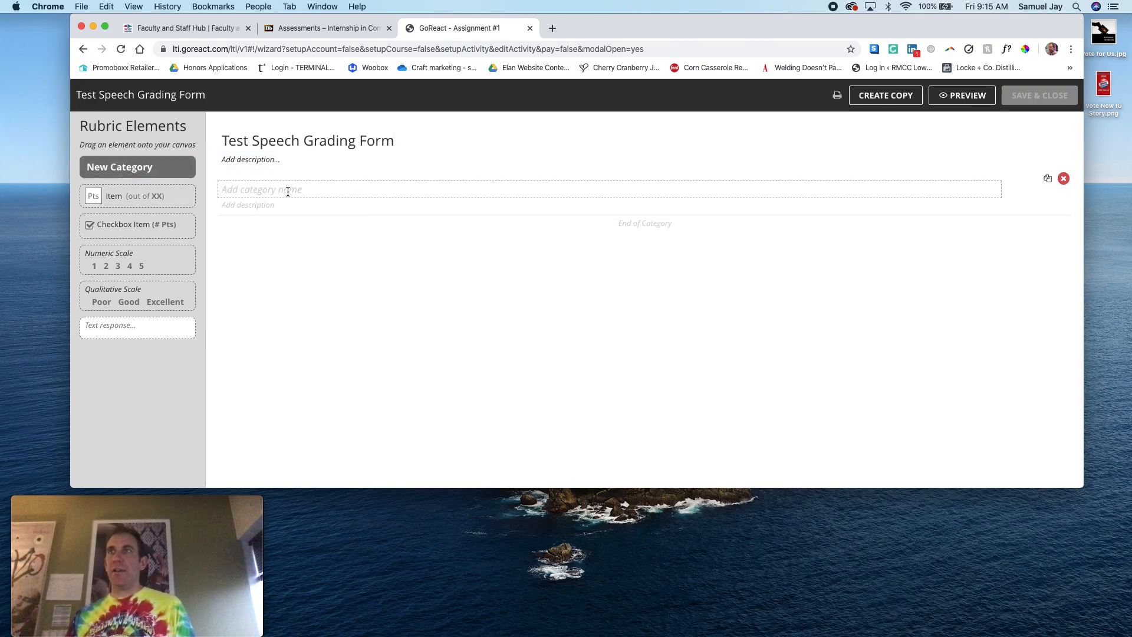
{"action": "left_click", "coordinate": [249, 189]}
{"action": "type", "text": "Verbal "}
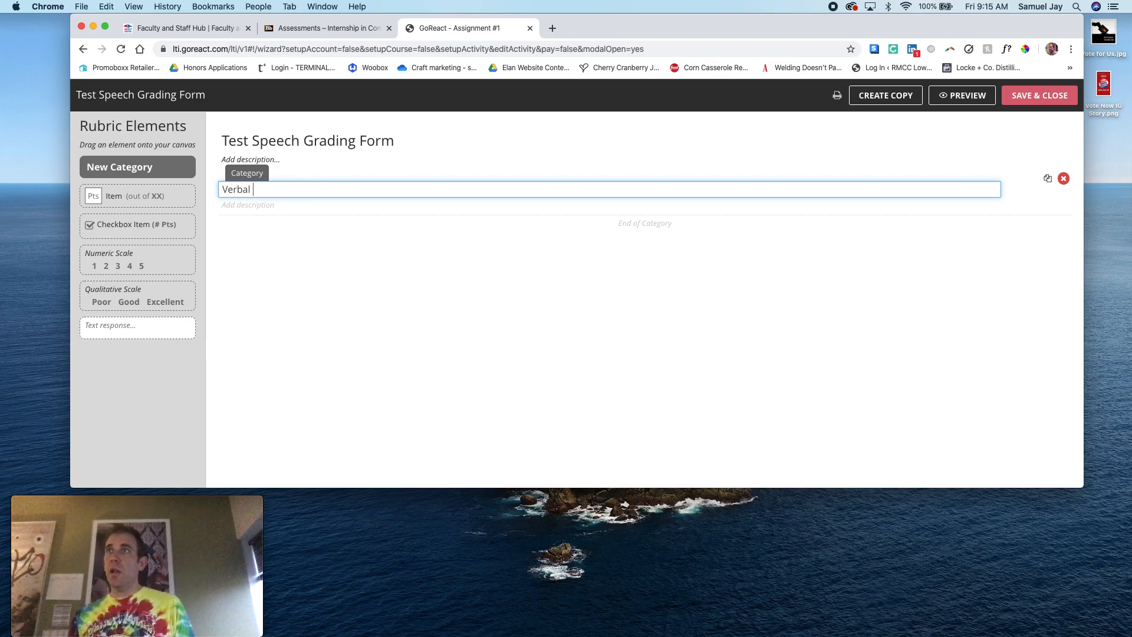
{"action": "type", "text": "Delivery"}
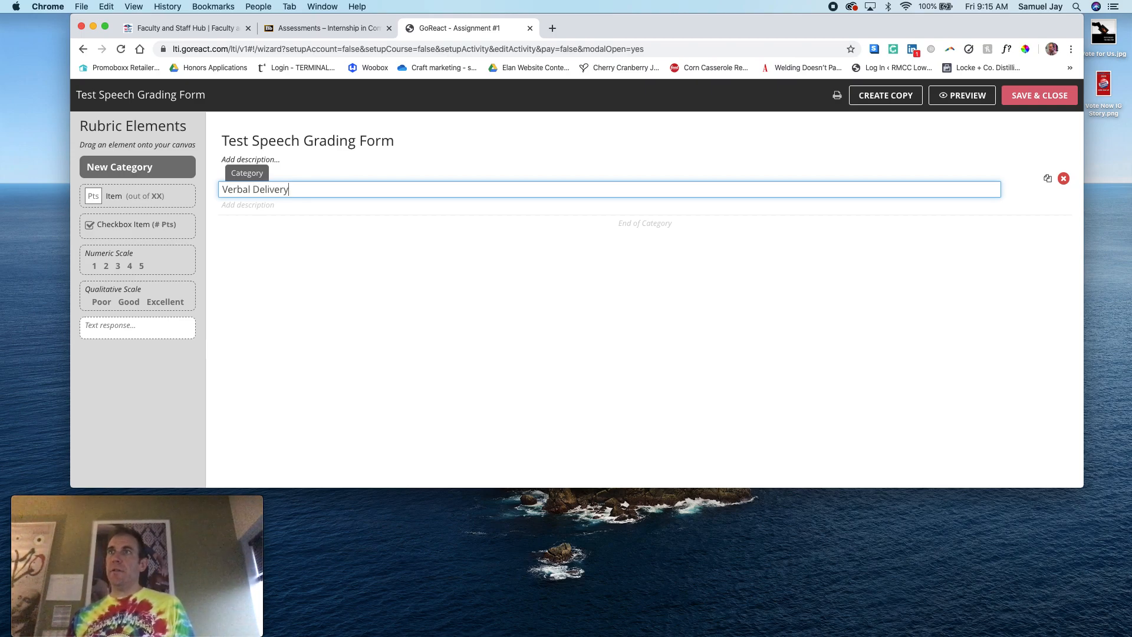
{"action": "left_click", "coordinate": [293, 241]}
{"action": "left_click", "coordinate": [246, 207]}
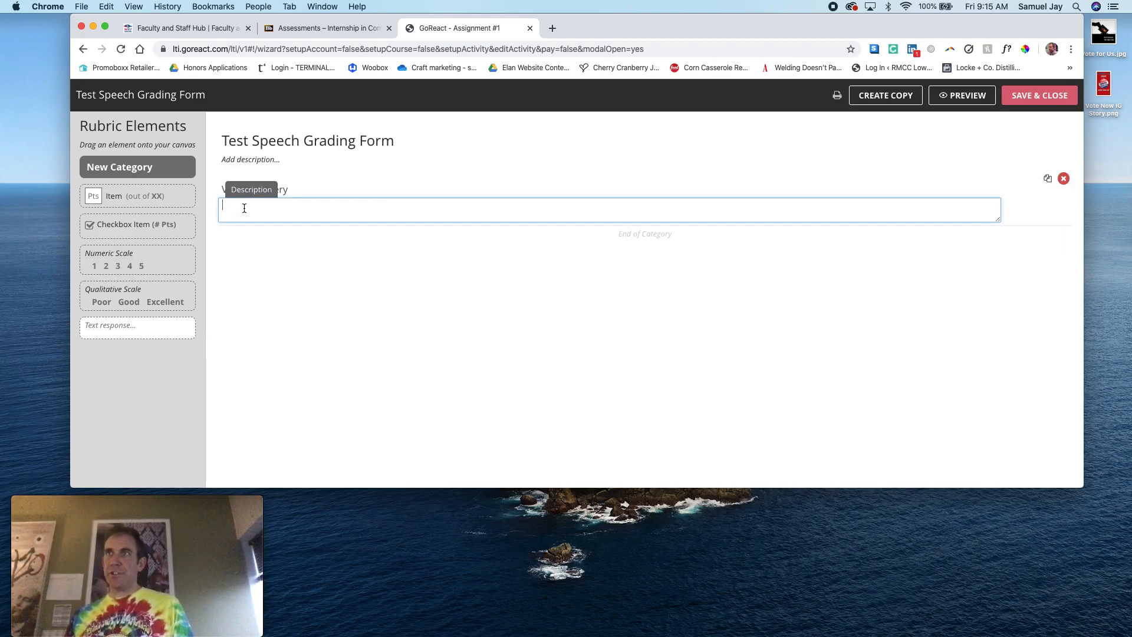
{"action": "left_click", "coordinate": [253, 267]}
Add a five-point numeric scale to the Verbal Delivery category with the description "Voice Volume"
{"action": "left_click_drag", "start_coordinate": [118, 265], "coordinate": [266, 227]}
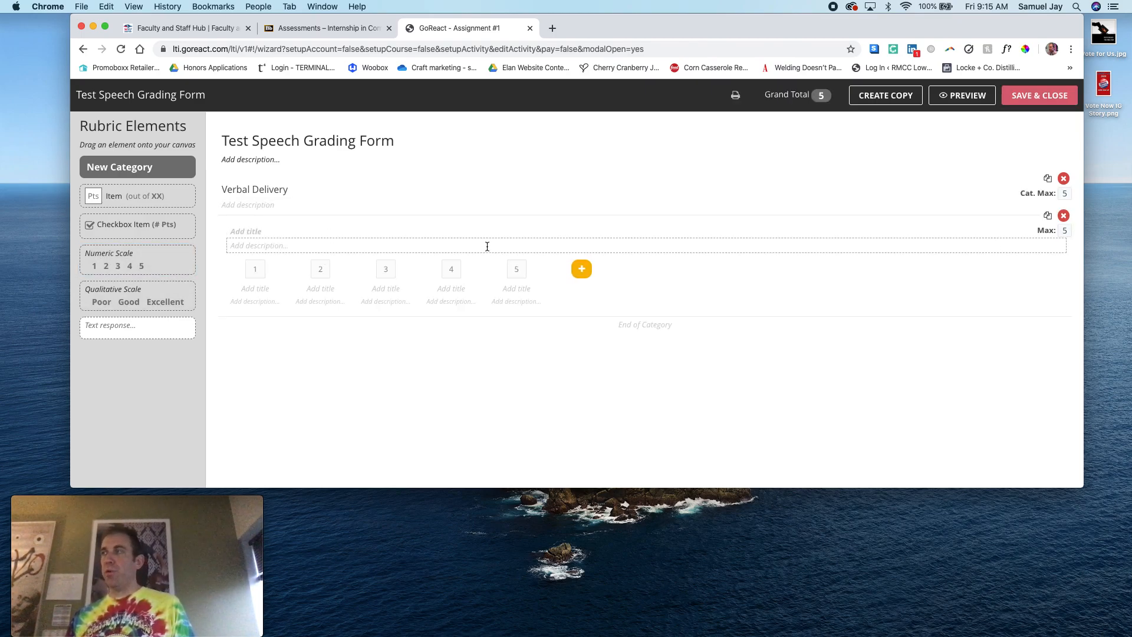
{"action": "left_click", "coordinate": [414, 244]}
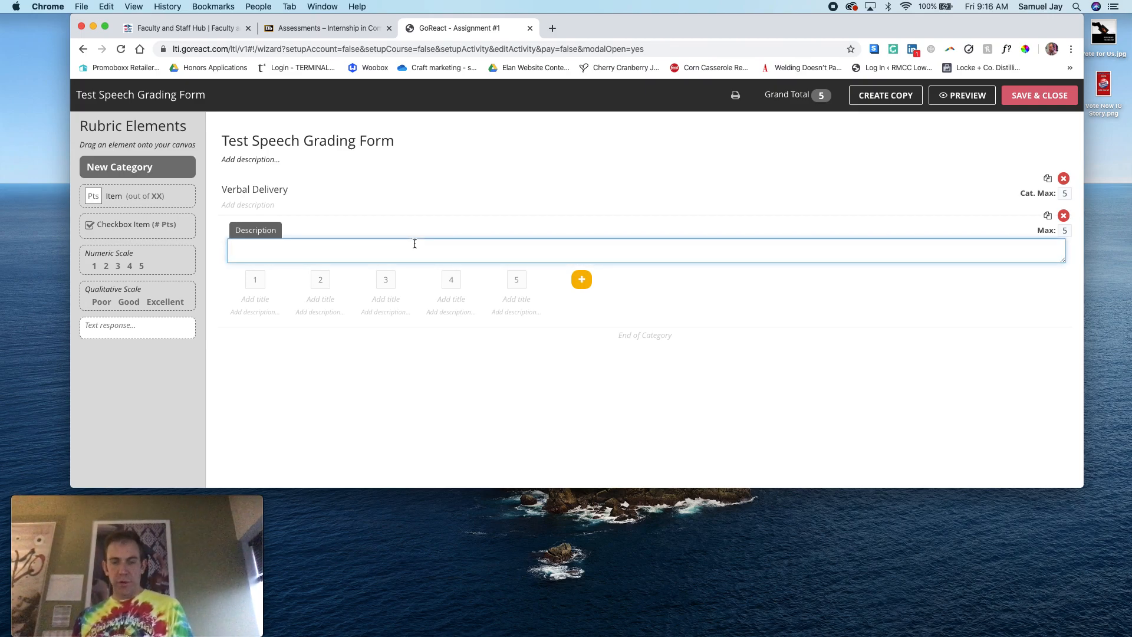
{"action": "type", "text": "Voice Volume"}
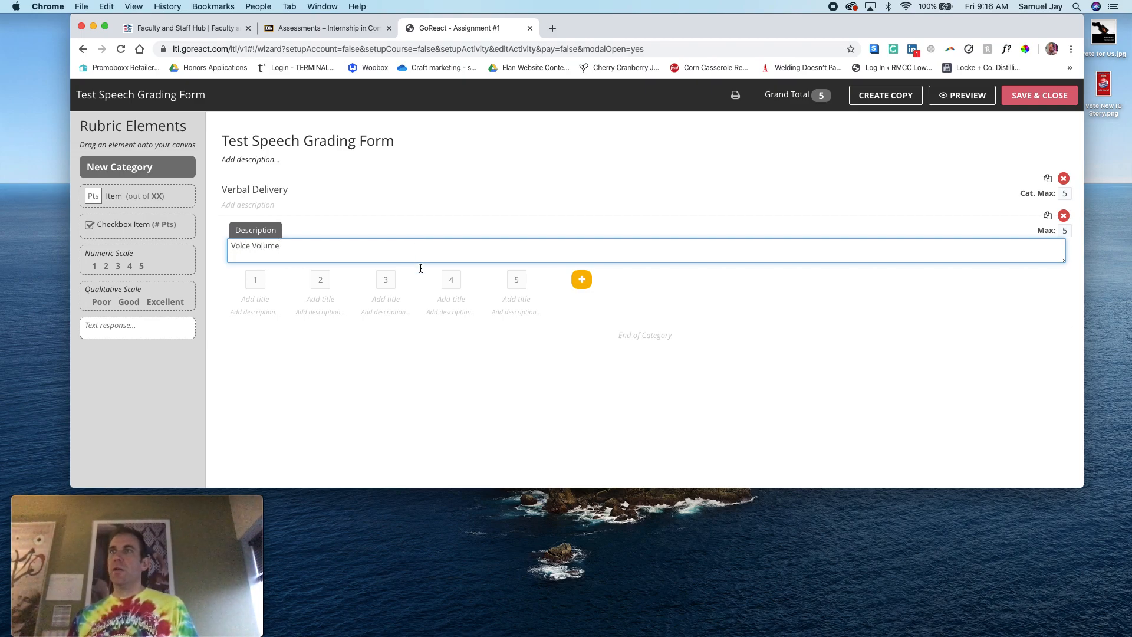
{"action": "left_click", "coordinate": [478, 357]}
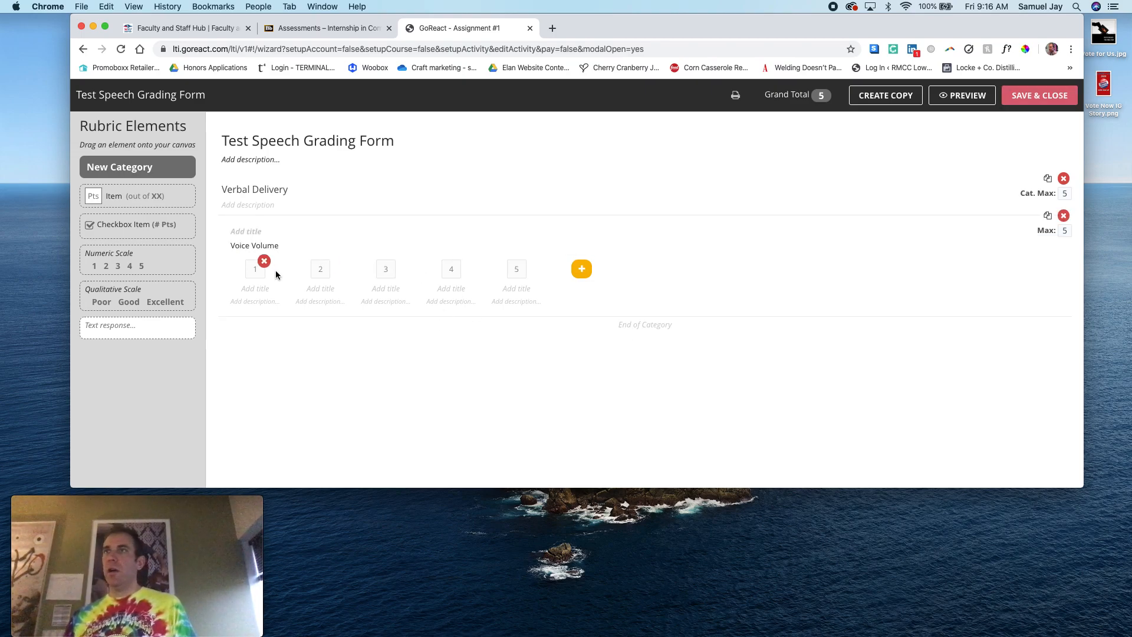
{"action": "left_click", "coordinate": [255, 270]}
{"action": "left_click", "coordinate": [320, 269]}
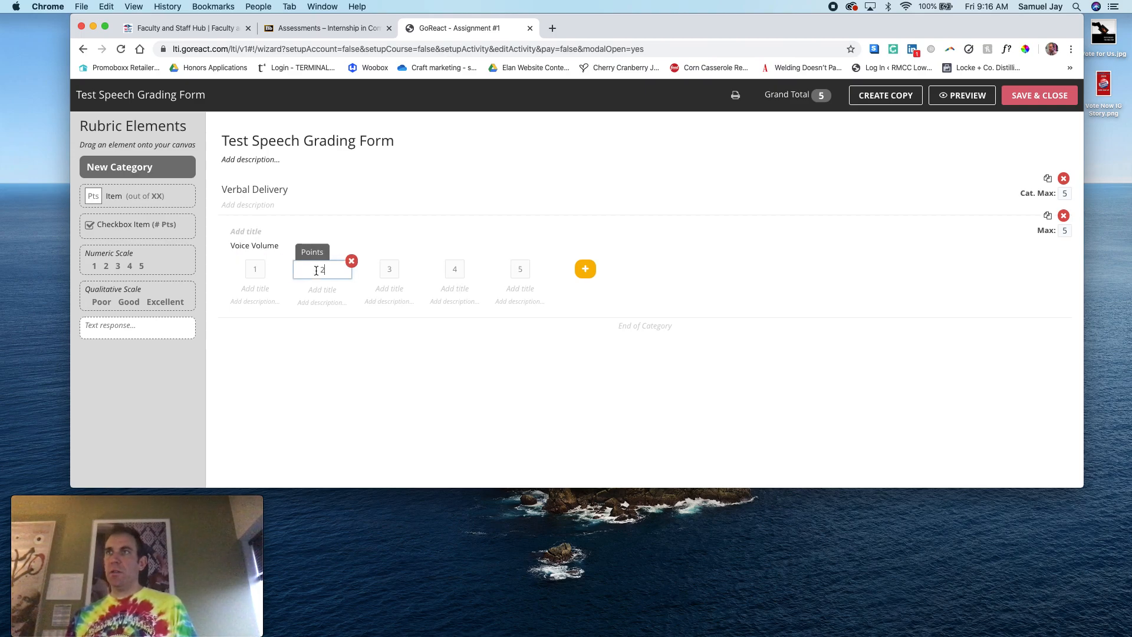
{"action": "left_click", "coordinate": [389, 269]}
{"action": "left_click", "coordinate": [454, 268]}
{"action": "left_click", "coordinate": [521, 269]}
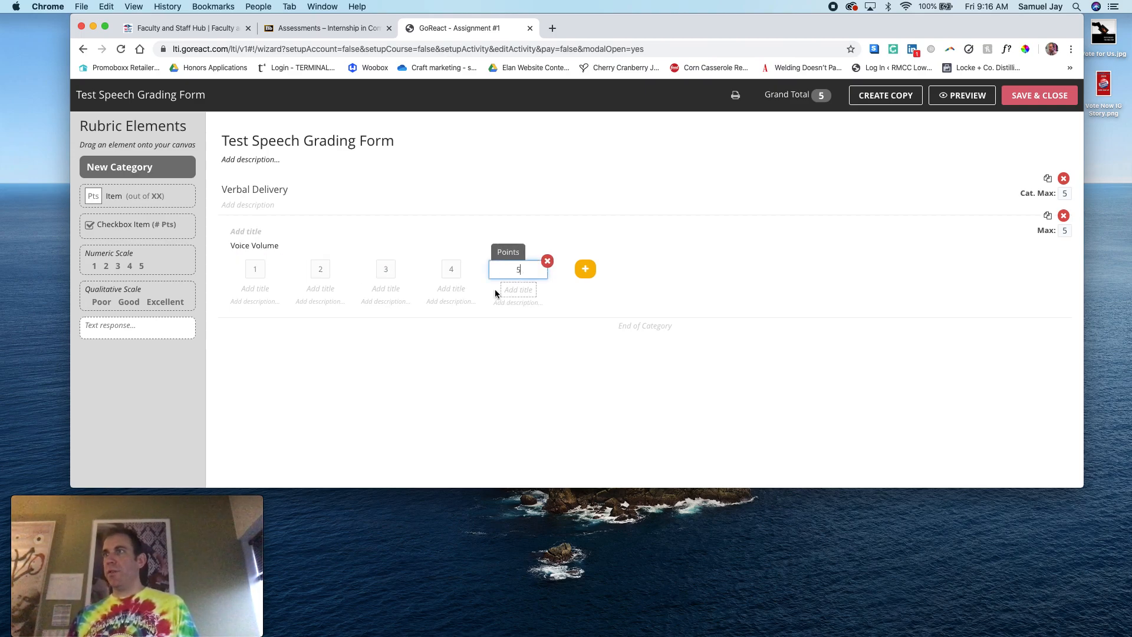
Title the five Voice Volume levels Poor, Okay, Fair, Good and Great, and describe the Poor level as "It was really bad."
{"action": "left_click", "coordinate": [255, 289]}
{"action": "type", "text": "Poor"}
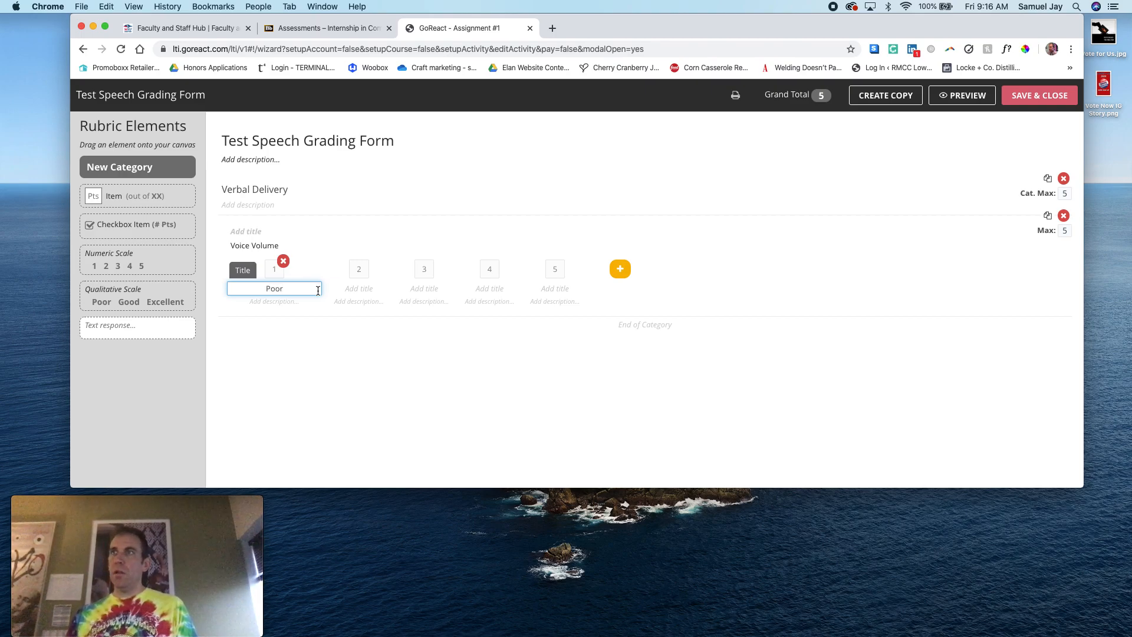
{"action": "left_click", "coordinate": [360, 289]}
{"action": "type", "text": "Okay"}
{"action": "left_click", "coordinate": [424, 288]}
{"action": "type", "text": "Fair"}
{"action": "left_click", "coordinate": [484, 289]}
{"action": "type", "text": "Good"}
{"action": "left_click", "coordinate": [539, 289]}
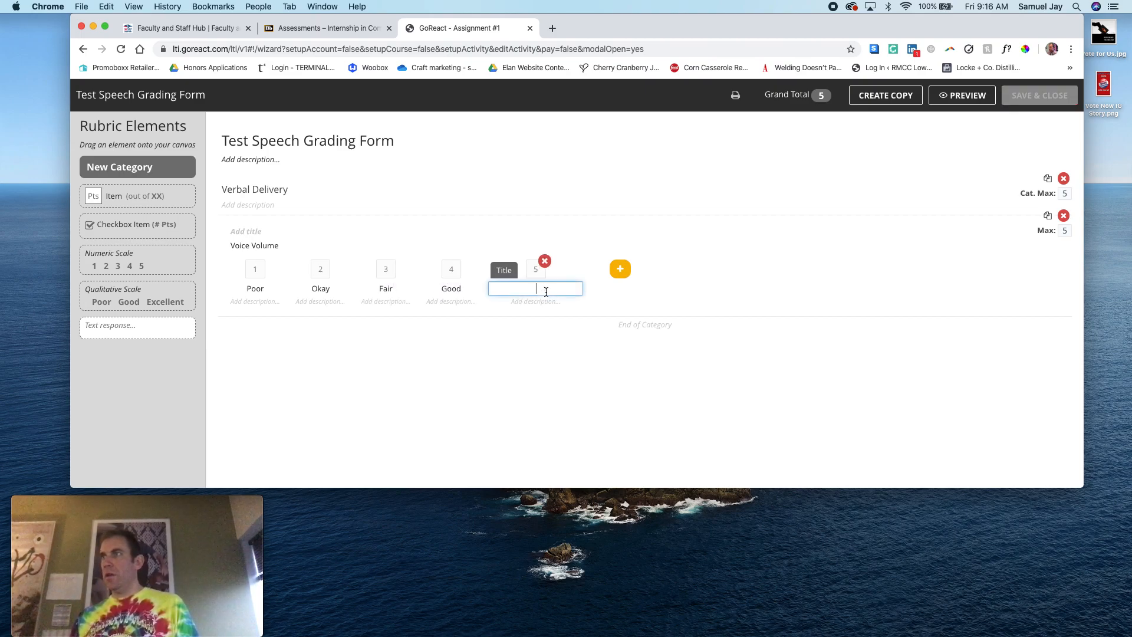
{"action": "type", "text": "Great"}
{"action": "left_click", "coordinate": [247, 302]}
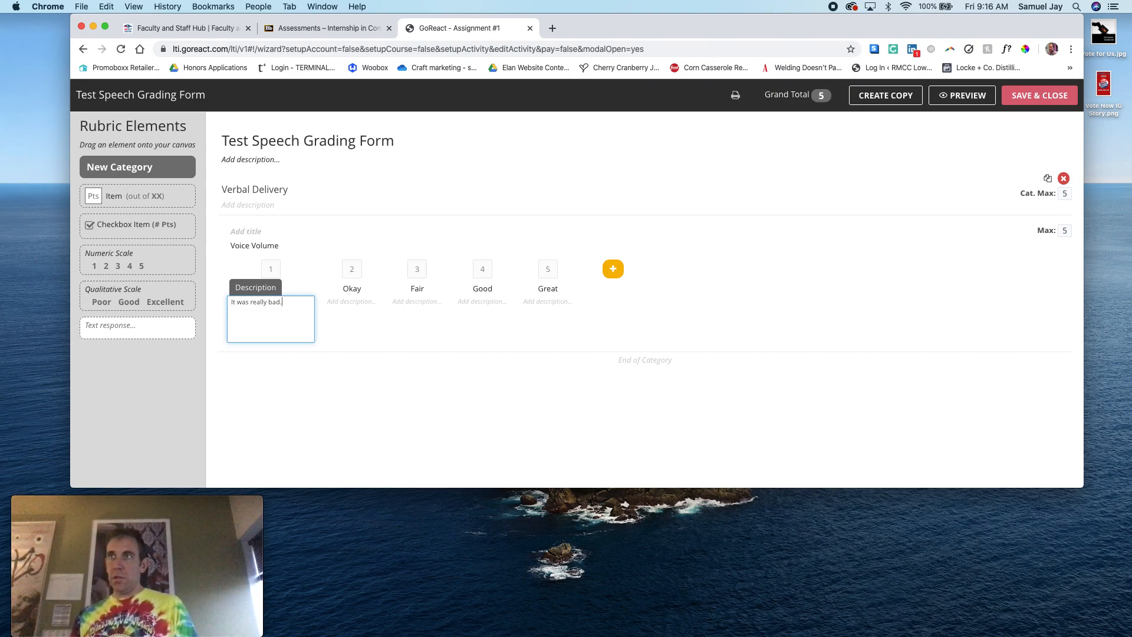
{"action": "left_click", "coordinate": [508, 418]}
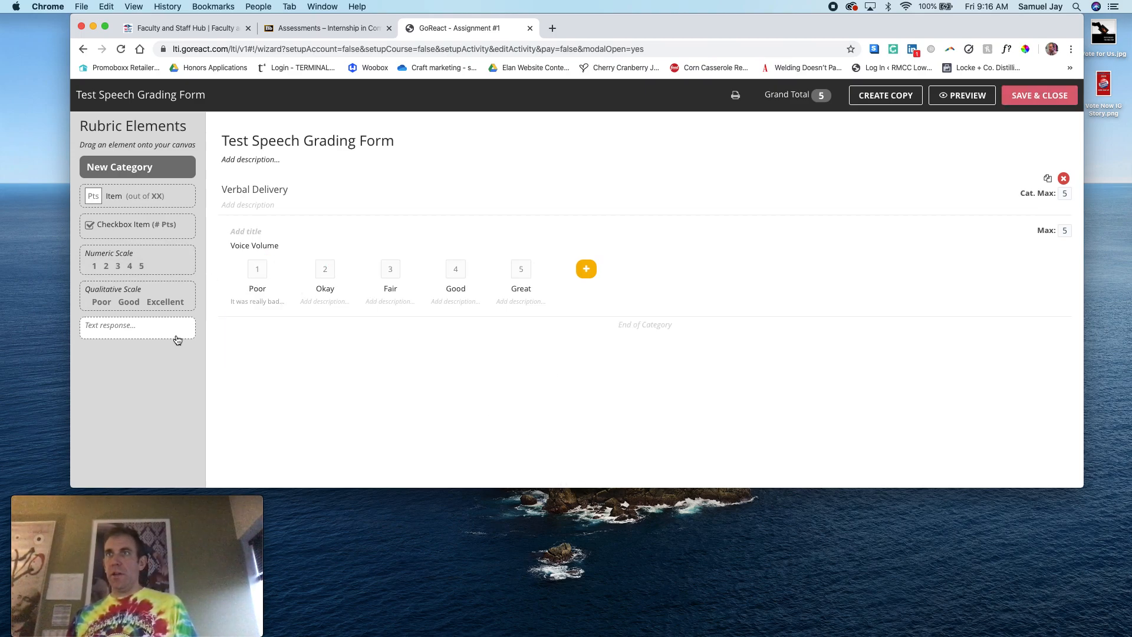
Add a text response element below the Voice Volume scale and label it "Comments"
{"action": "left_click_drag", "start_coordinate": [116, 326], "coordinate": [293, 329]}
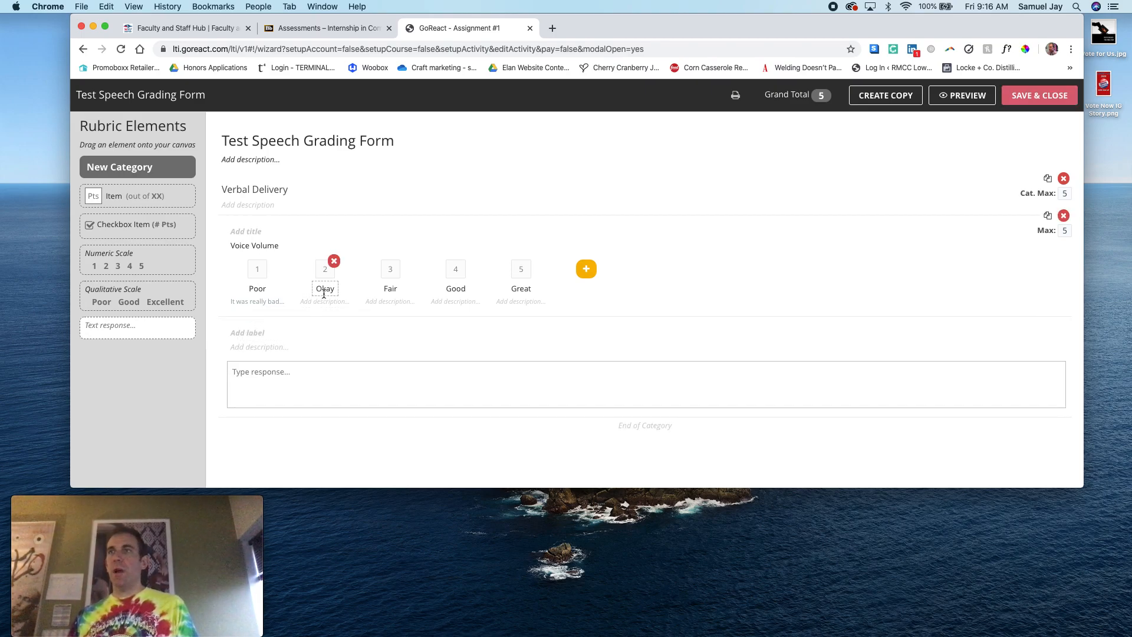
{"action": "left_click", "coordinate": [237, 333]}
{"action": "type", "text": "Comments"}
{"action": "left_click", "coordinate": [273, 379]}
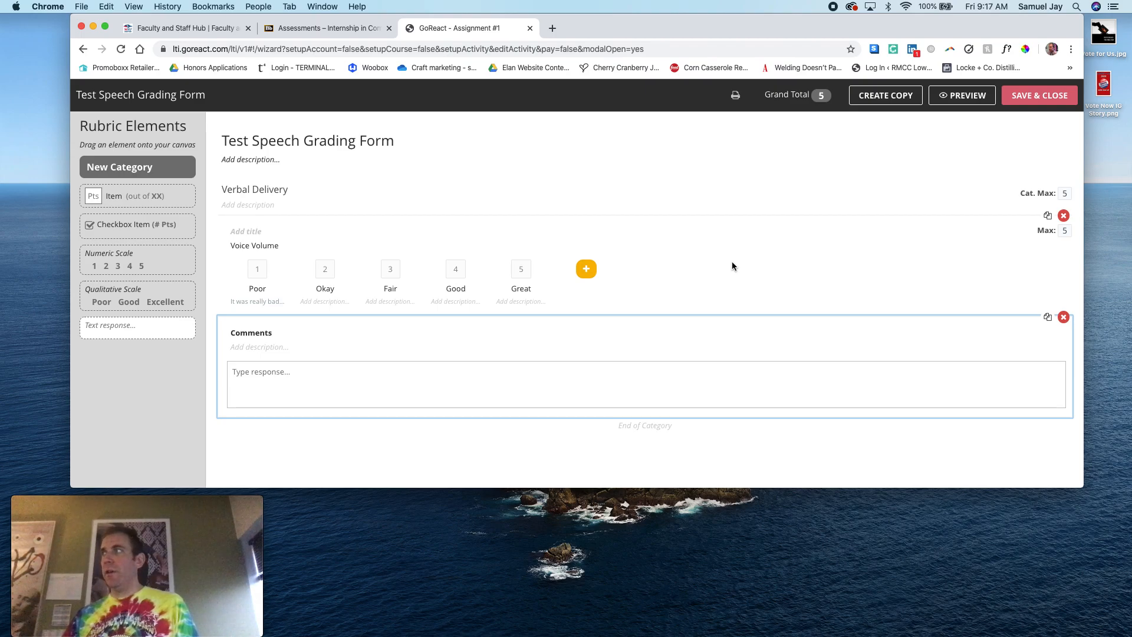
Set the Voice Volume levels from Poor to Great to 2, 4, 6, 8 and 10 points, and save and close the rubric
{"action": "left_click", "coordinate": [258, 273]}
{"action": "type", "text": "2"}
{"action": "left_click", "coordinate": [329, 270]}
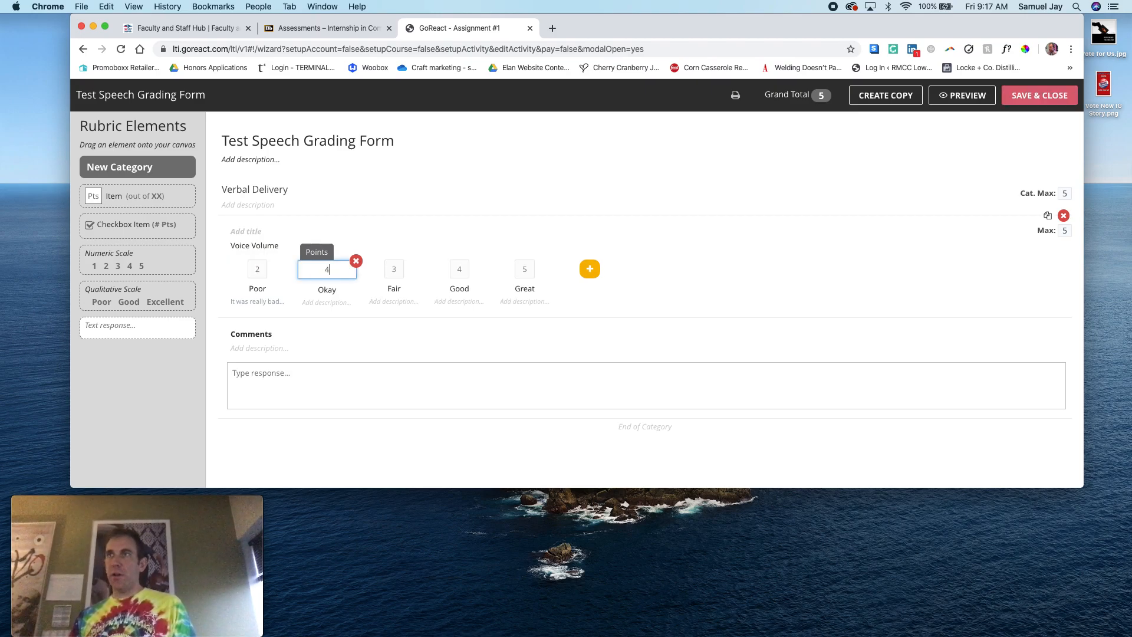
{"action": "left_click", "coordinate": [394, 271]}
{"action": "key", "text": "BackSpace"}
{"action": "type", "text": "6"}
{"action": "left_click", "coordinate": [458, 270]}
{"action": "key", "text": "BackSpace"}
{"action": "type", "text": "8"}
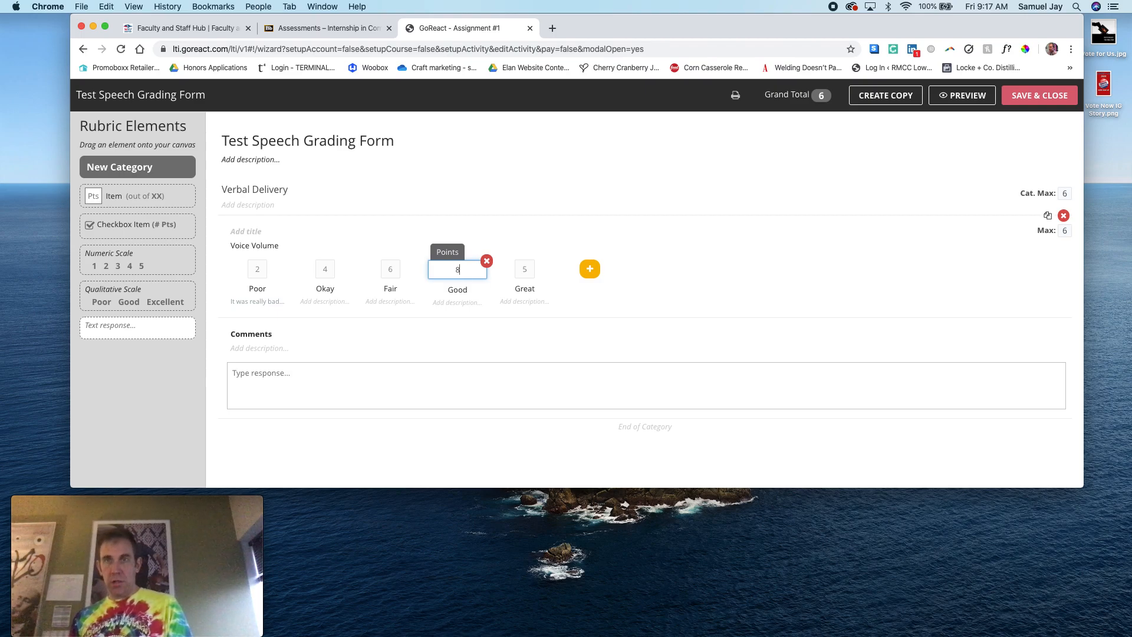
{"action": "left_click", "coordinate": [524, 271]}
{"action": "type", "text": "10"}
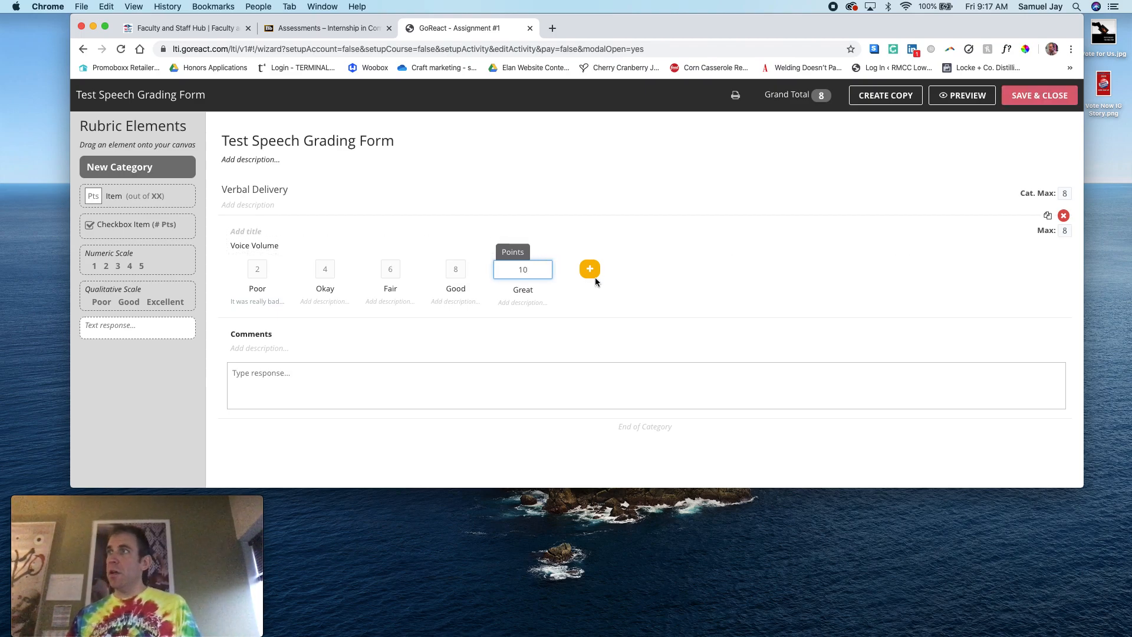
{"action": "left_click", "coordinate": [683, 279]}
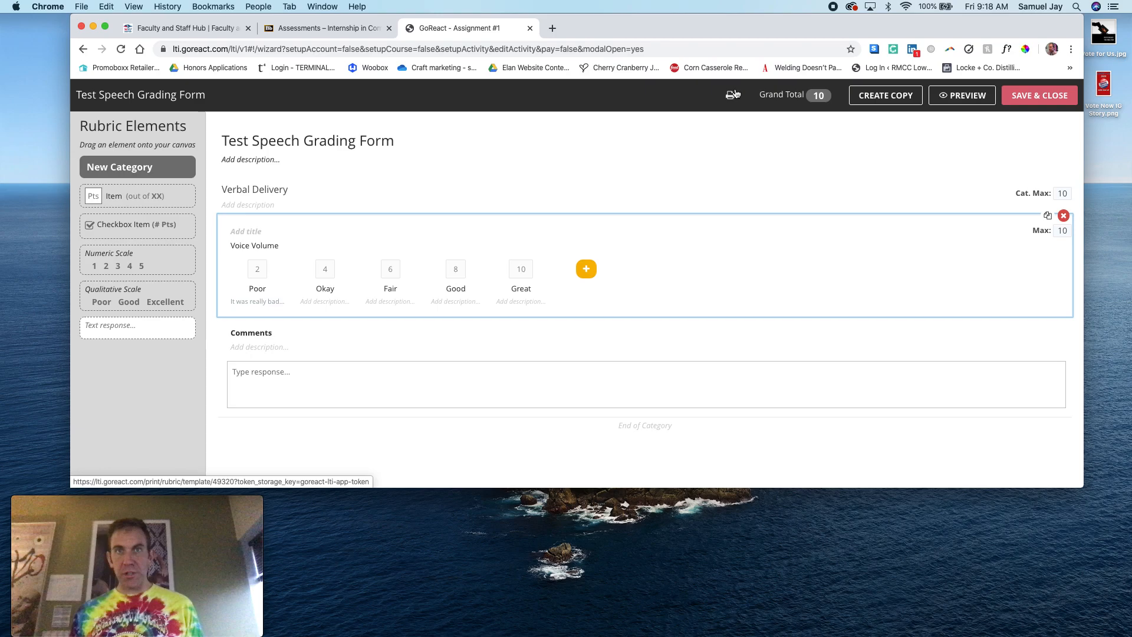
{"action": "left_click", "coordinate": [1040, 95]}
Try the multiple cameras option for the assignment, checking the Blackboard Assessments page before switching the option off again
{"action": "scroll", "coordinate": [325, 317], "scroll_direction": "down", "scroll_amount": 3}
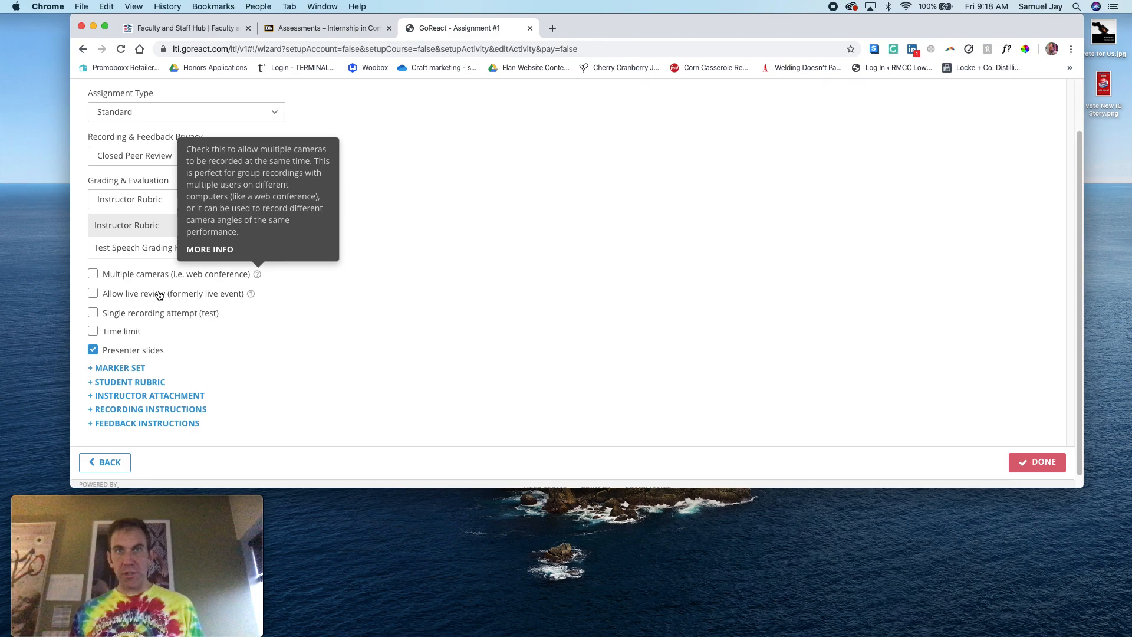
{"action": "left_click", "coordinate": [93, 274]}
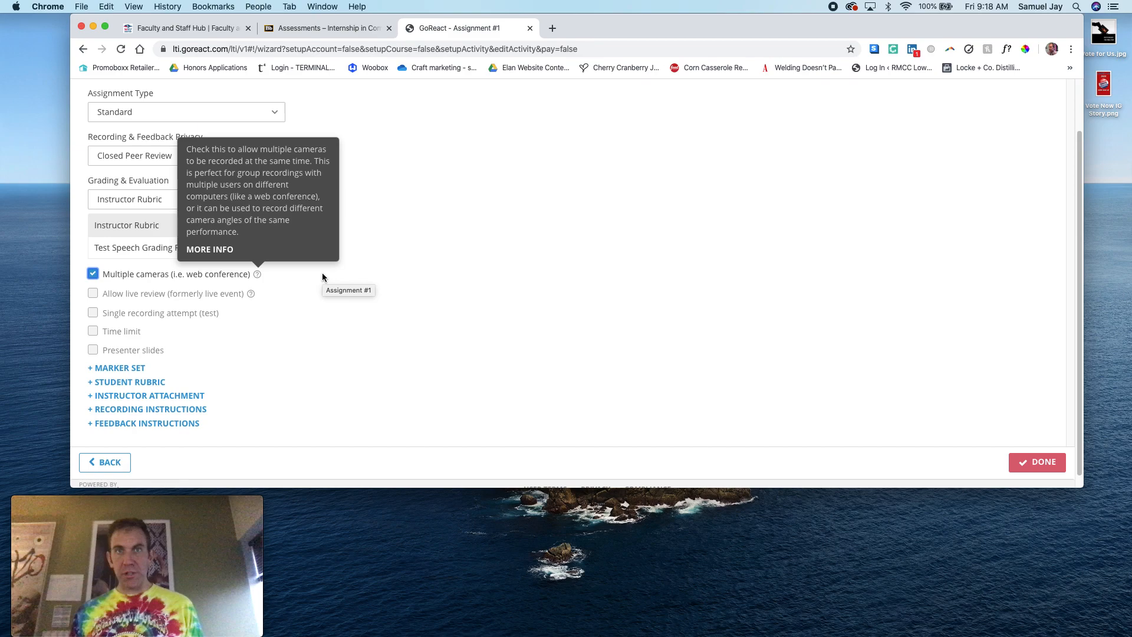
{"action": "left_click", "coordinate": [329, 29]}
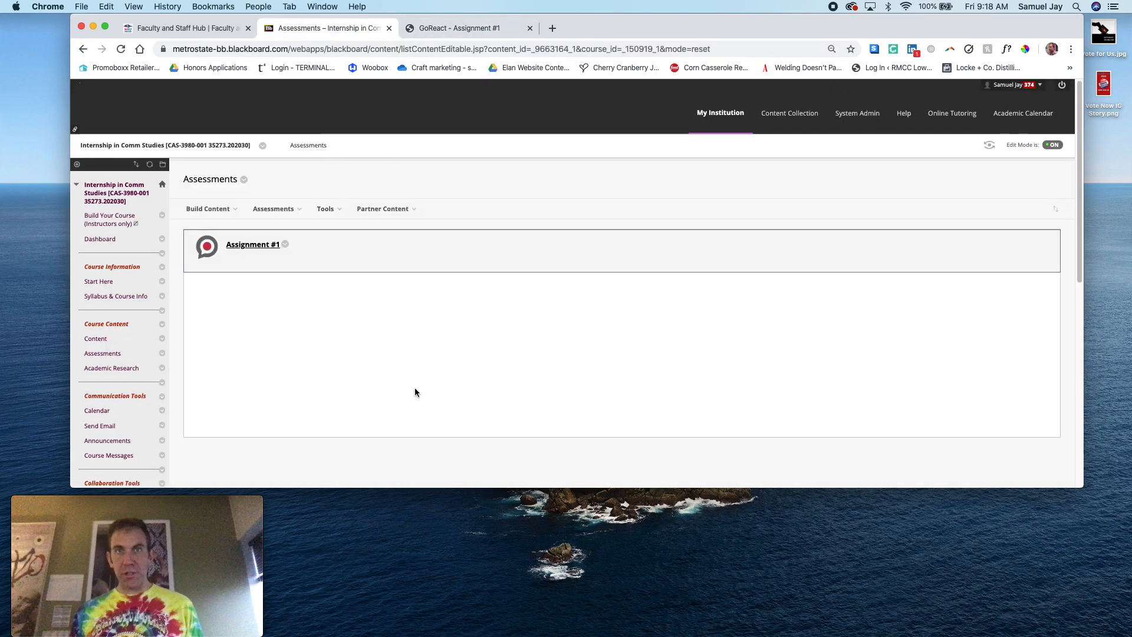
{"action": "left_click", "coordinate": [477, 29]}
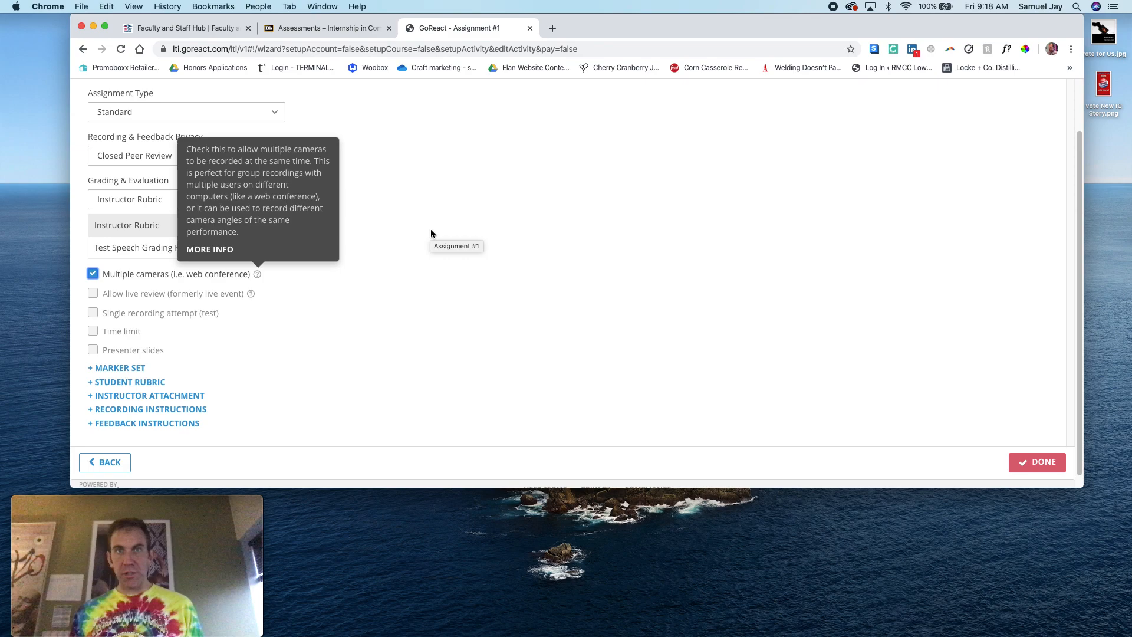
{"action": "left_click", "coordinate": [93, 273]}
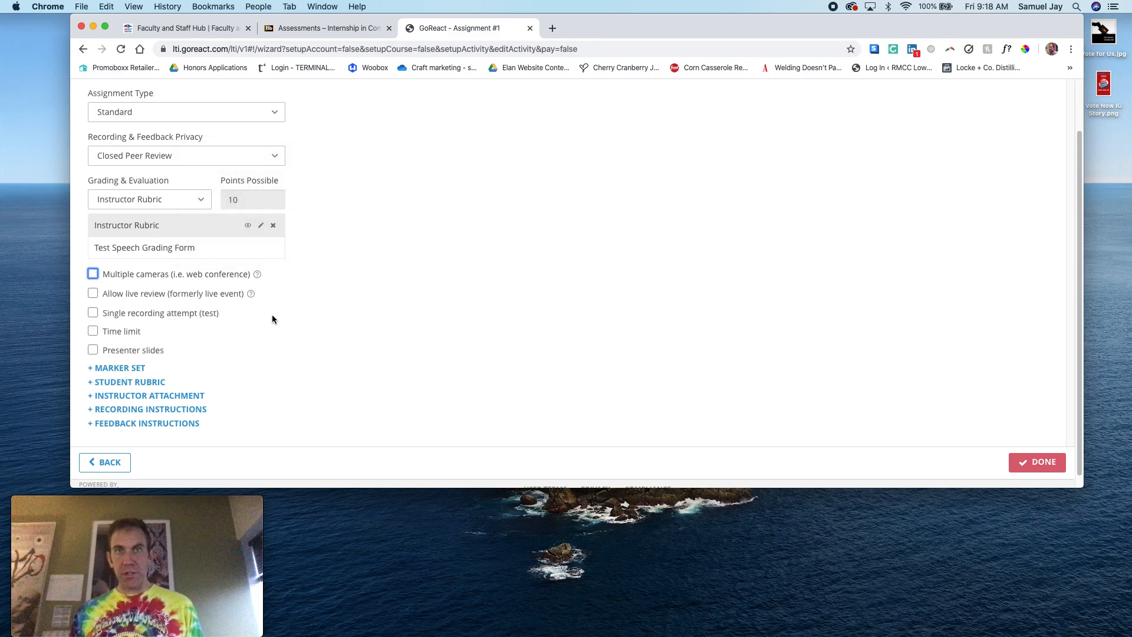
Enable presenter slides for the assignment
{"action": "scroll", "coordinate": [308, 344], "scroll_direction": "down", "scroll_amount": 1}
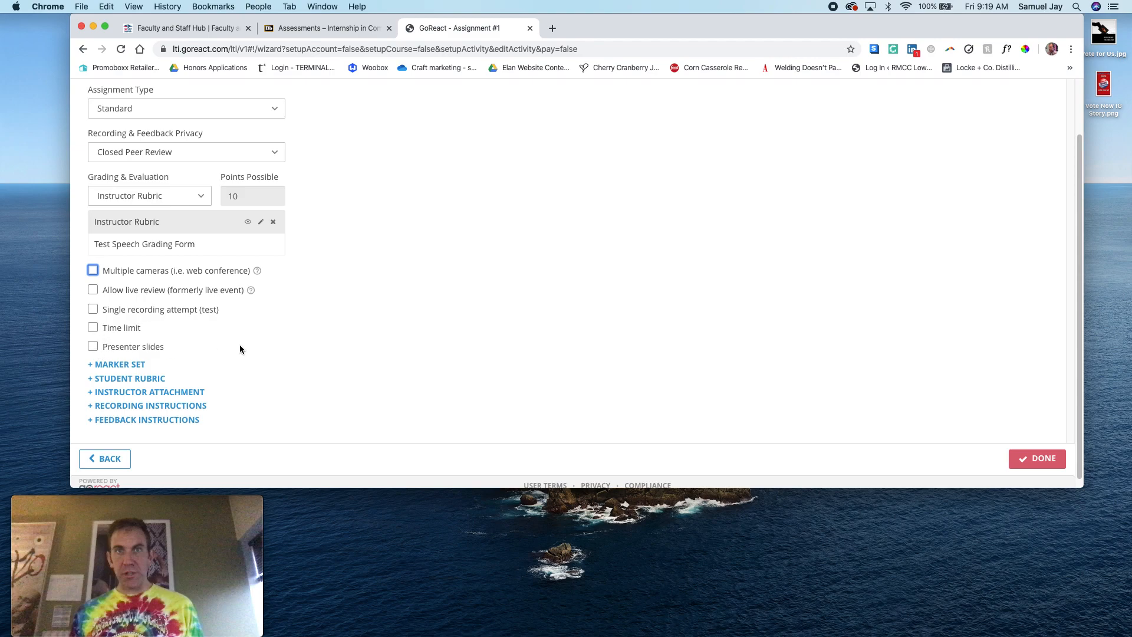
{"action": "scroll", "coordinate": [240, 350], "scroll_direction": "down", "scroll_amount": 1}
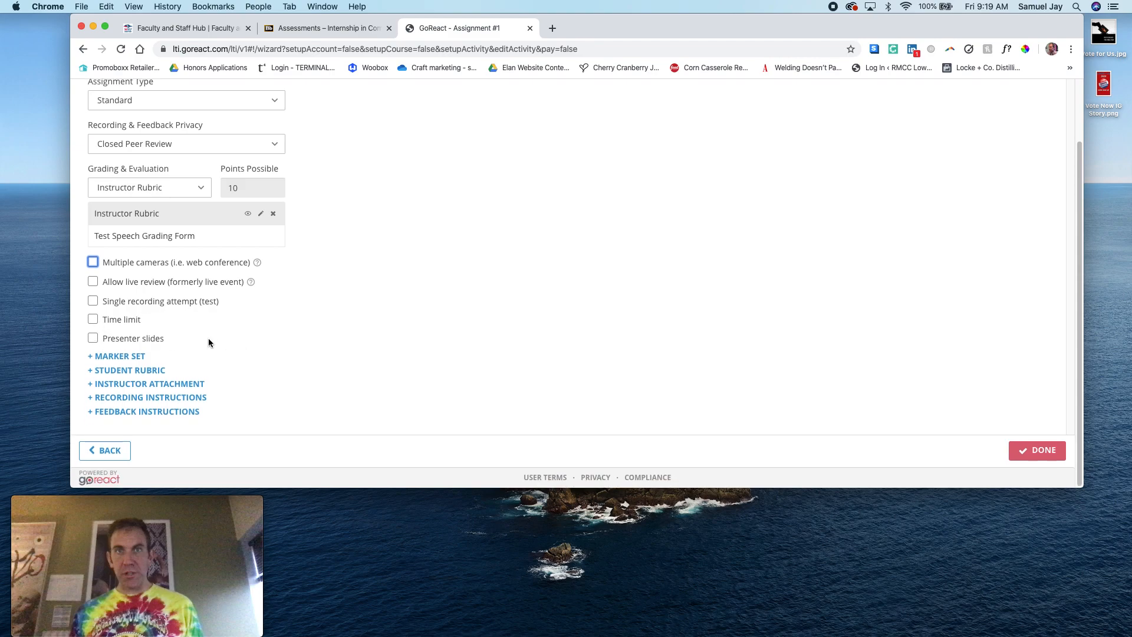
{"action": "left_click", "coordinate": [94, 340]}
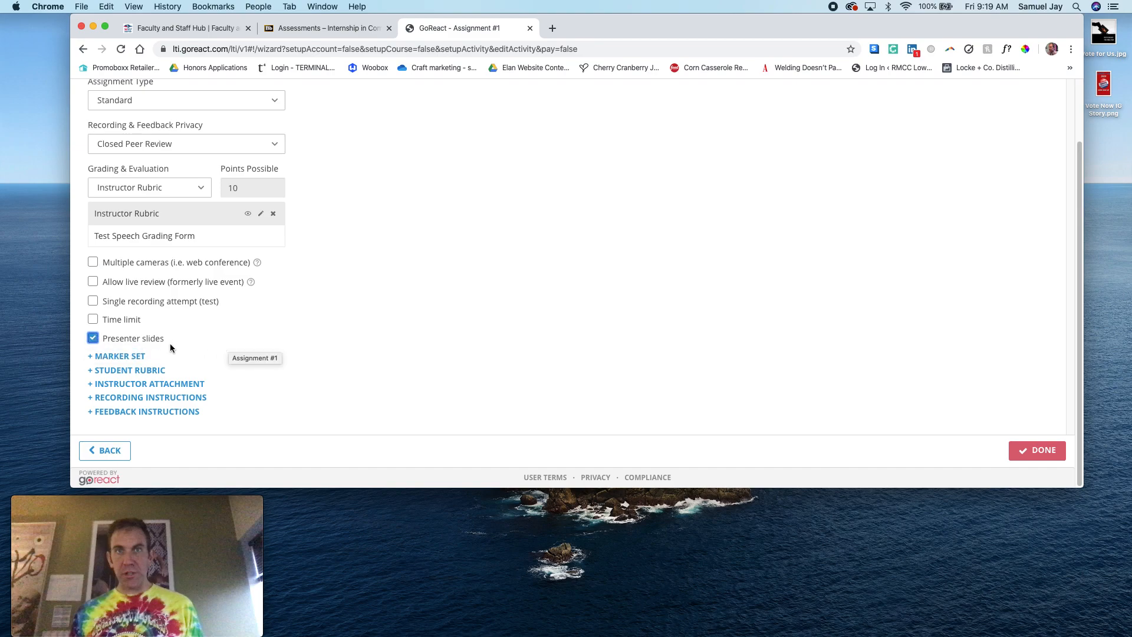
{"action": "left_click", "coordinate": [93, 338]}
{"action": "left_click", "coordinate": [94, 339]}
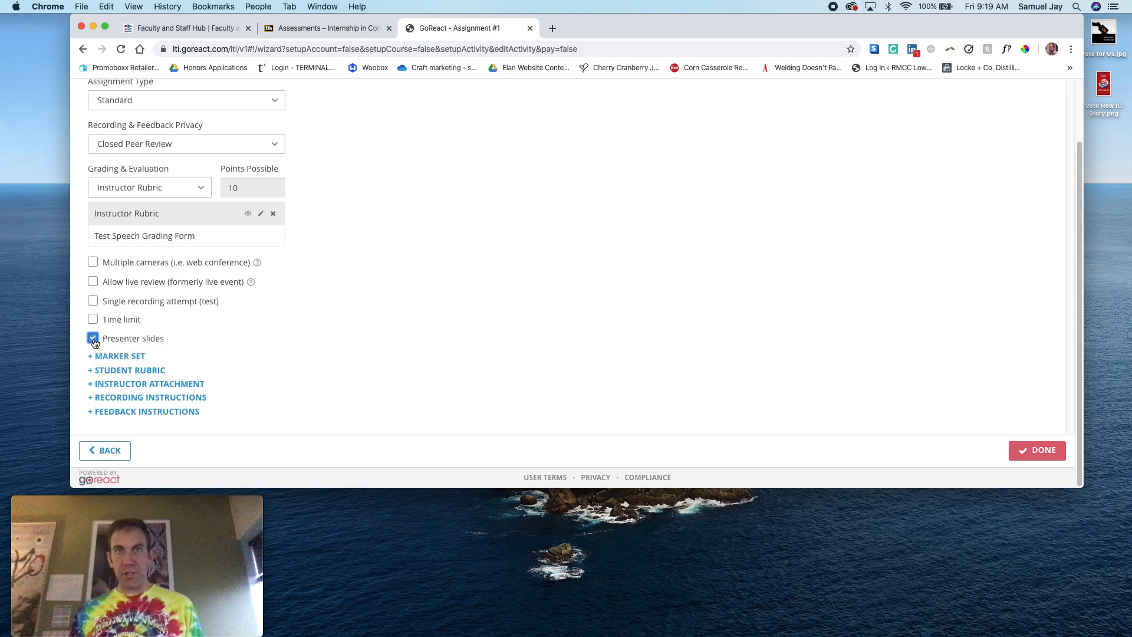
Check the college's shared marker set library, and start a new marker set in the personal library
{"action": "left_click", "coordinate": [122, 355]}
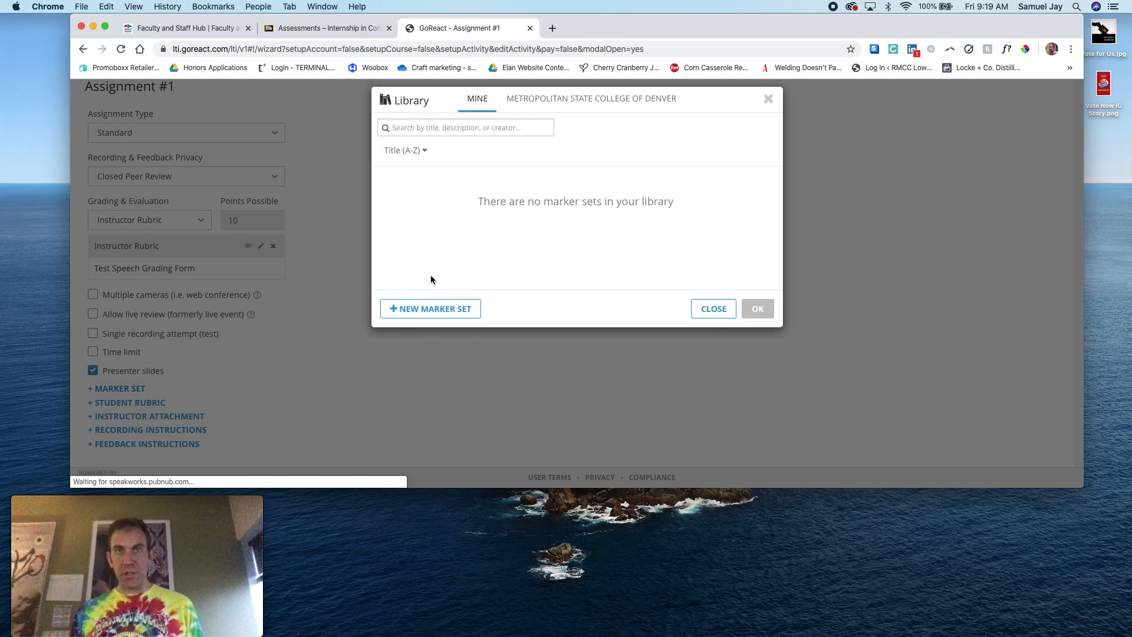
{"action": "left_click", "coordinate": [564, 101]}
{"action": "left_click", "coordinate": [478, 99]}
{"action": "left_click", "coordinate": [457, 314]}
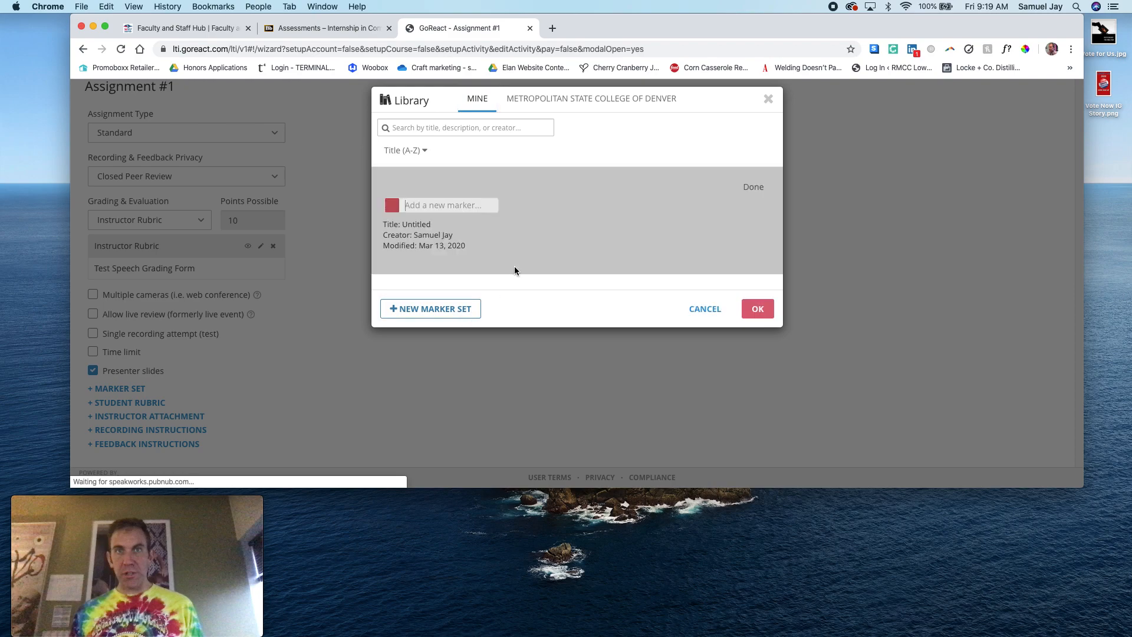
Add a marker named "Poor Eye Contact" to the new marker set
{"action": "left_click", "coordinate": [450, 201]}
{"action": "type", "text": "Poor Eye C"}
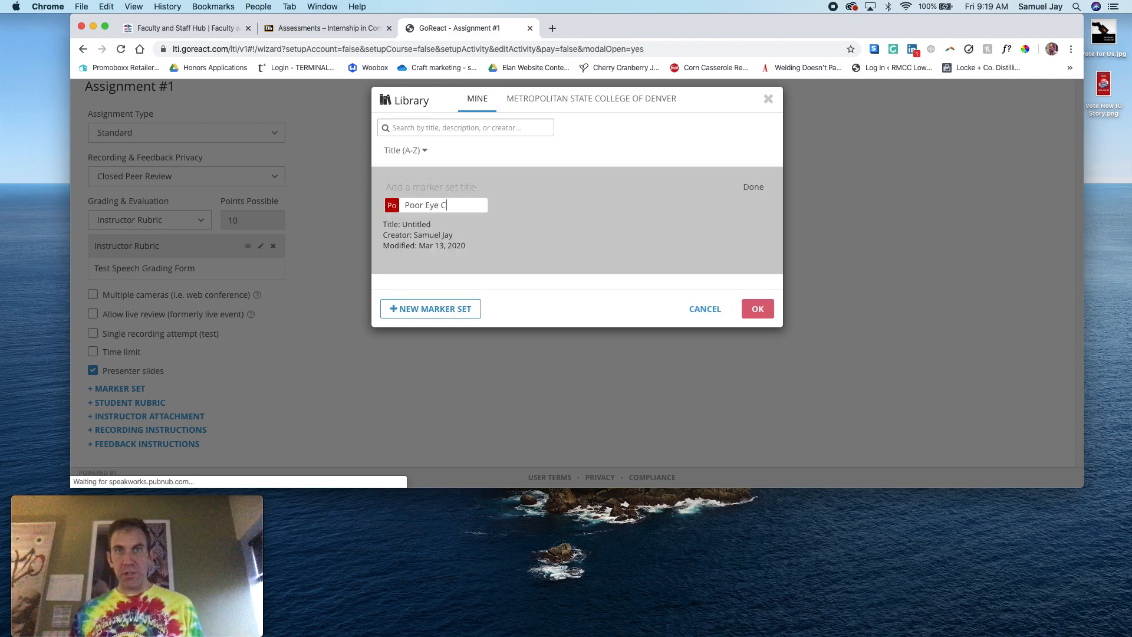
{"action": "type", "text": "onact"}
{"action": "key", "text": "Return"}
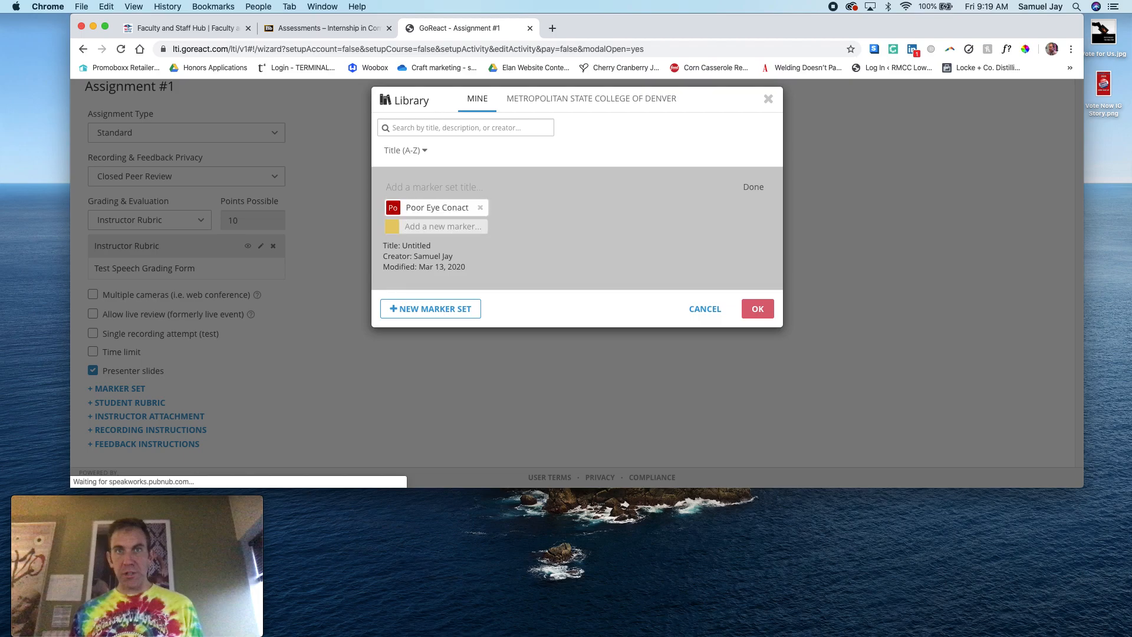
{"action": "left_click", "coordinate": [463, 208]}
{"action": "key", "text": "Left"}
{"action": "key", "text": "Left"}
{"action": "type", "text": "t"}
Add a second marker named "Nice tone" and apply the marker set to the assignment without a title
{"action": "left_click", "coordinate": [458, 224]}
{"action": "type", "text": "Nice tone"}
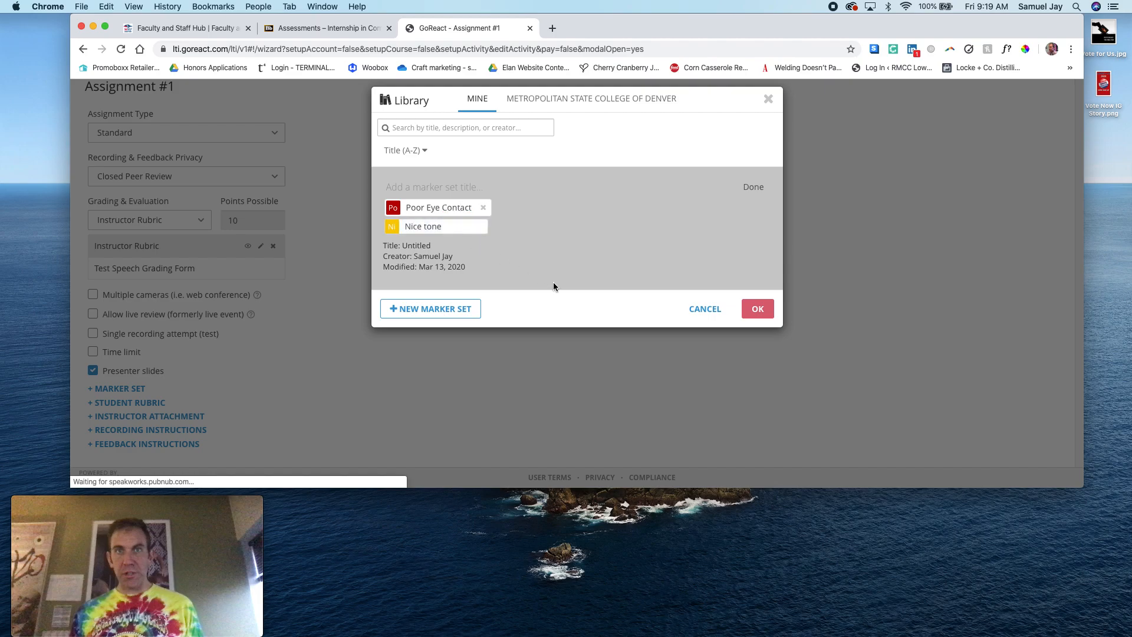
{"action": "left_click", "coordinate": [758, 309]}
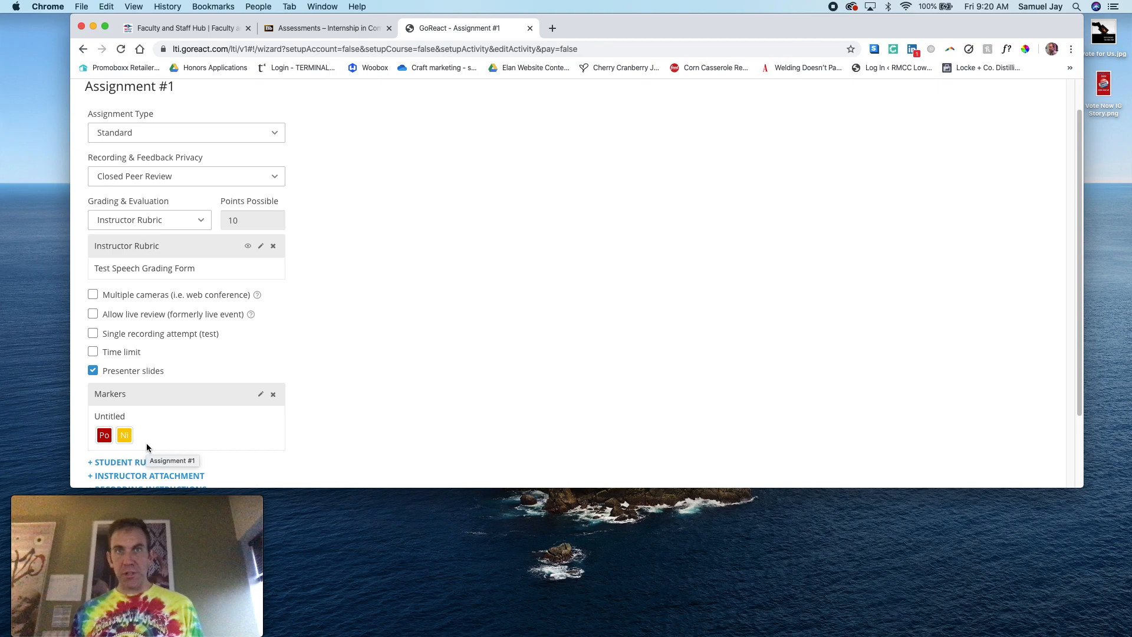
{"action": "scroll", "coordinate": [316, 407], "scroll_direction": "down", "scroll_amount": 3}
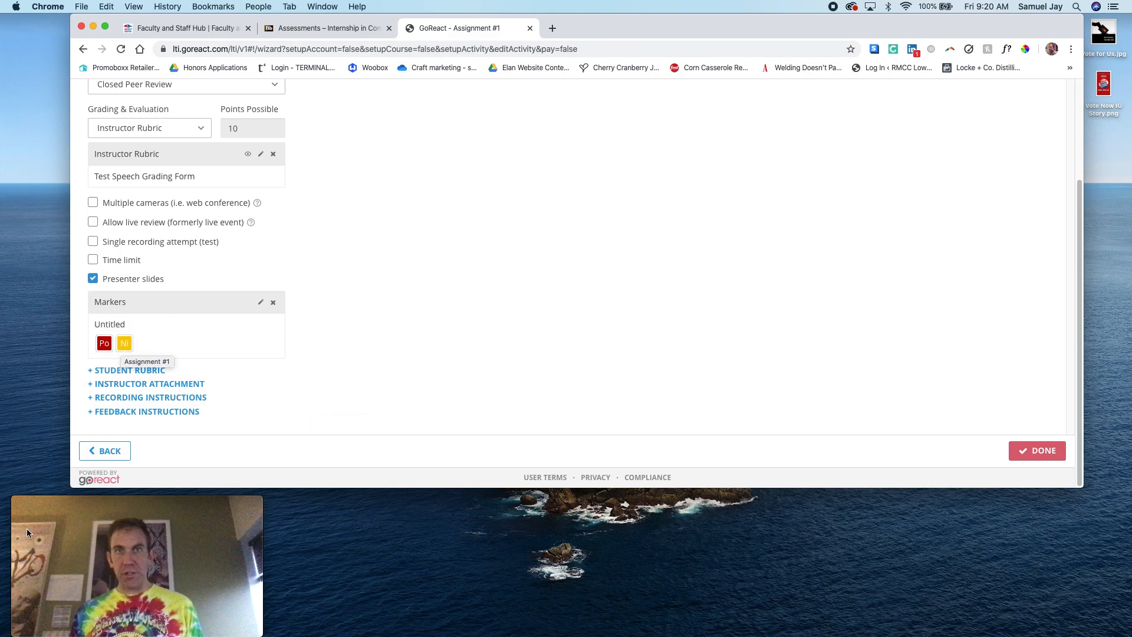
{"action": "mouse_move", "coordinate": [150, 529]}
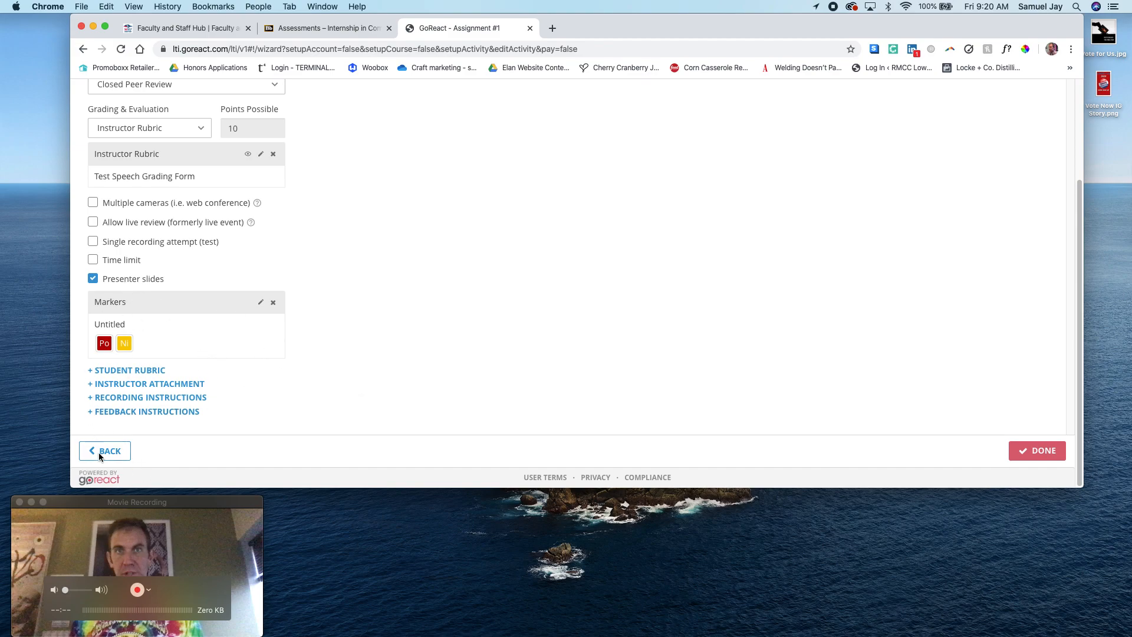
{"action": "mouse_move", "coordinate": [99, 502]}
{"action": "left_mouse_down"}
{"action": "mouse_move", "coordinate": [102, 477]}
{"action": "mouse_move", "coordinate": [87, 502]}
{"action": "left_mouse_up"}
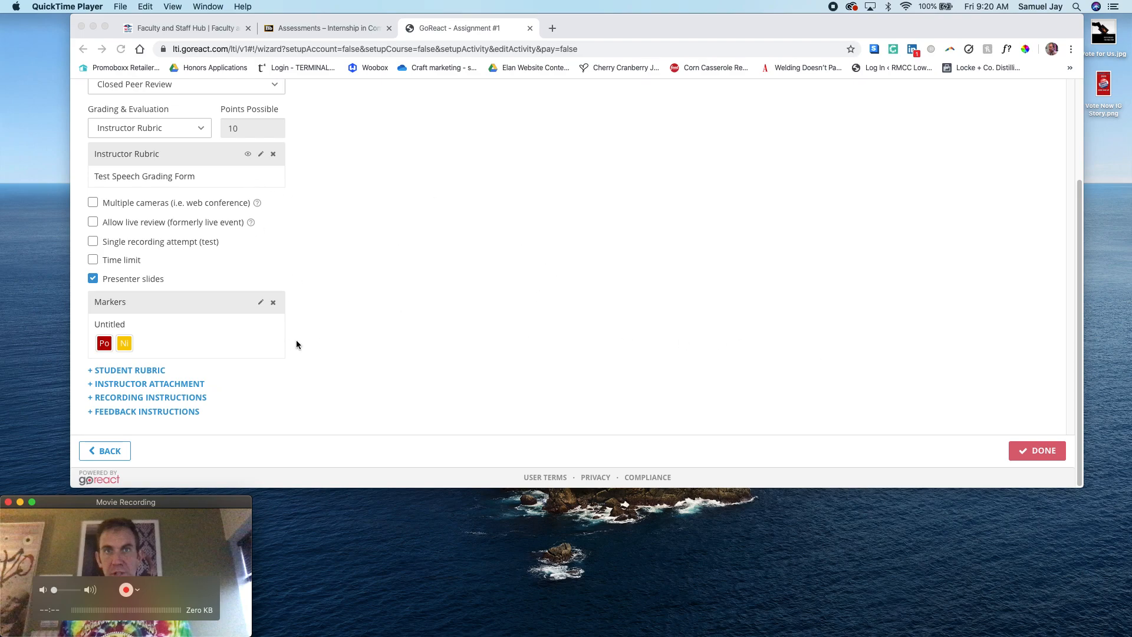
{"action": "left_click", "coordinate": [144, 373]}
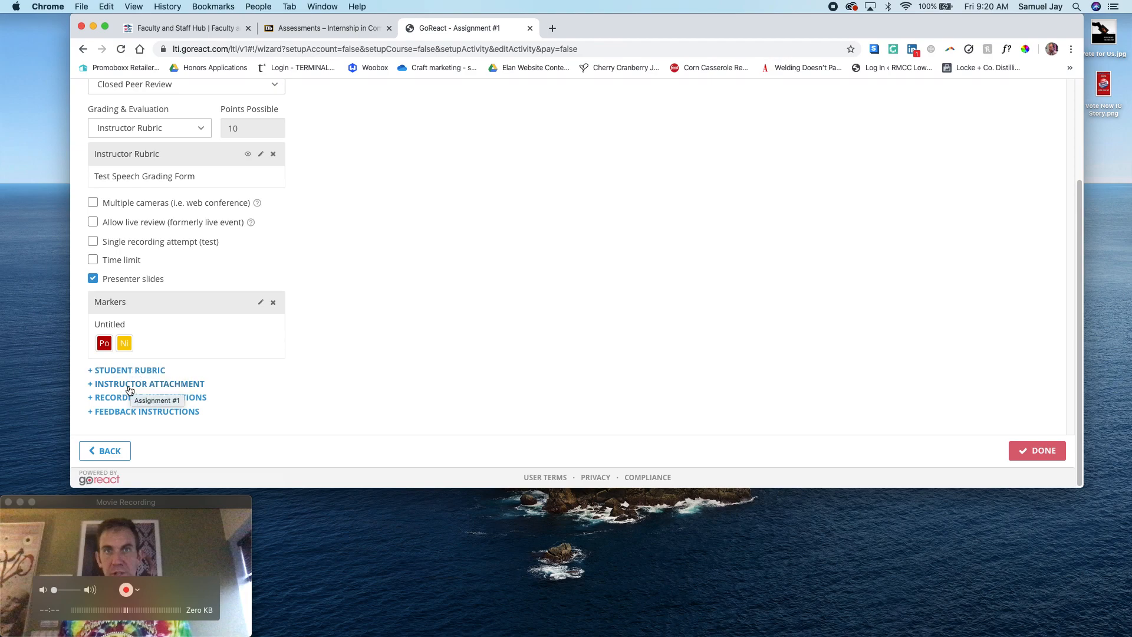
Examine the video recording option for an instructor attachment, and cancel without attaching any media
{"action": "left_click", "coordinate": [129, 387]}
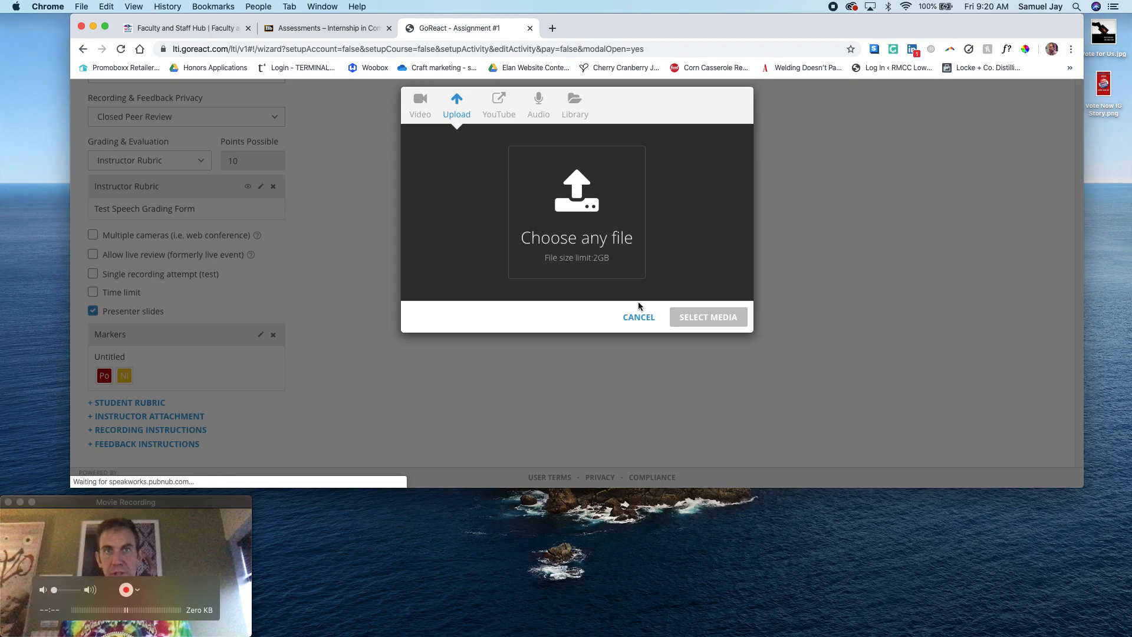
{"action": "left_click", "coordinate": [421, 109]}
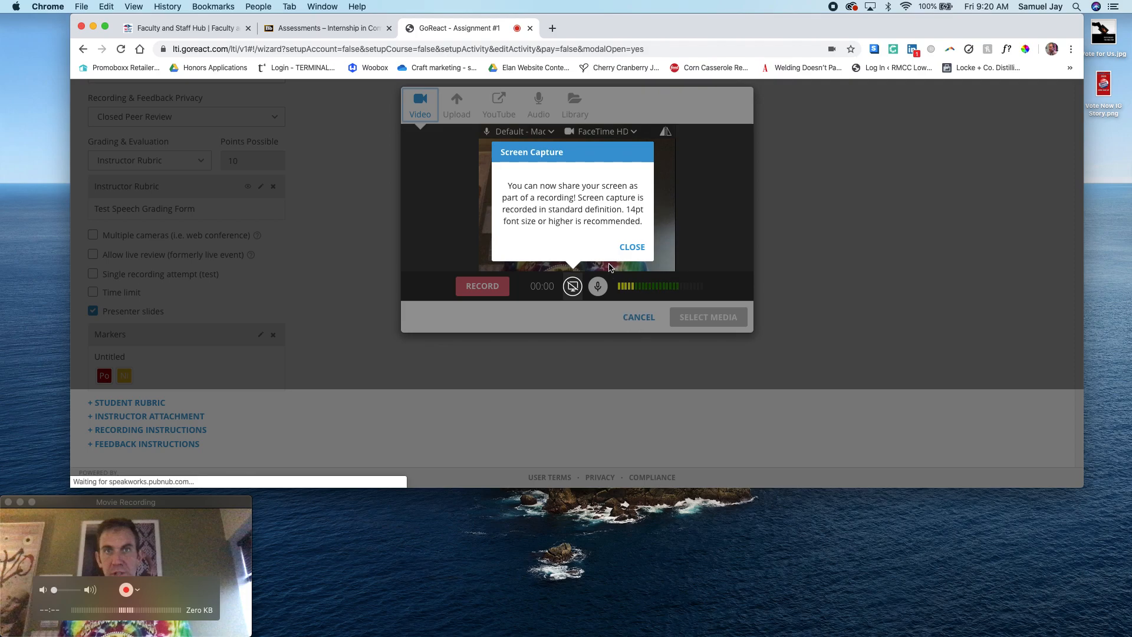
{"action": "left_click", "coordinate": [628, 249]}
{"action": "left_click", "coordinate": [637, 319]}
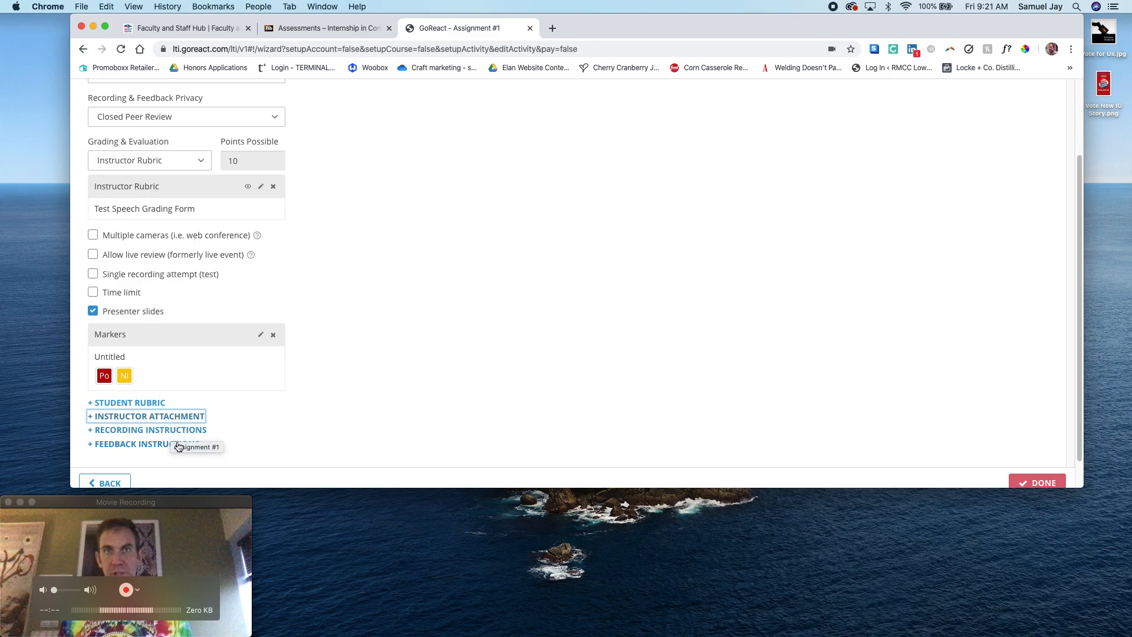
Finish the assignment setup, return to the Blackboard course's assessments and reopen Assignment #1
{"action": "left_click", "coordinate": [1038, 482]}
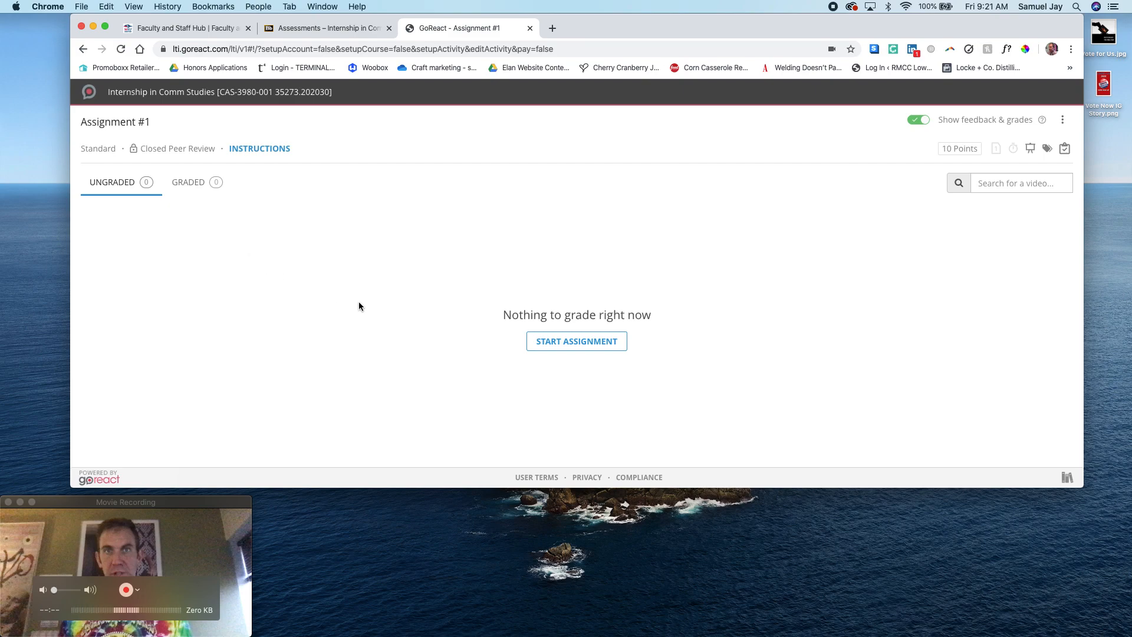
{"action": "left_click", "coordinate": [529, 28]}
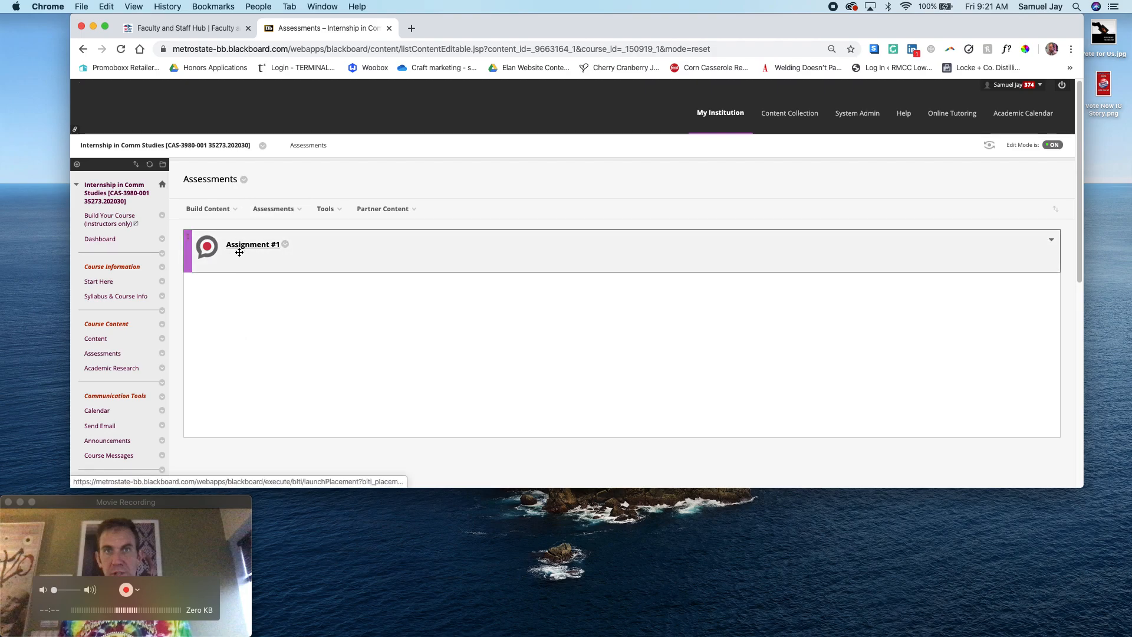
{"action": "left_click", "coordinate": [271, 245]}
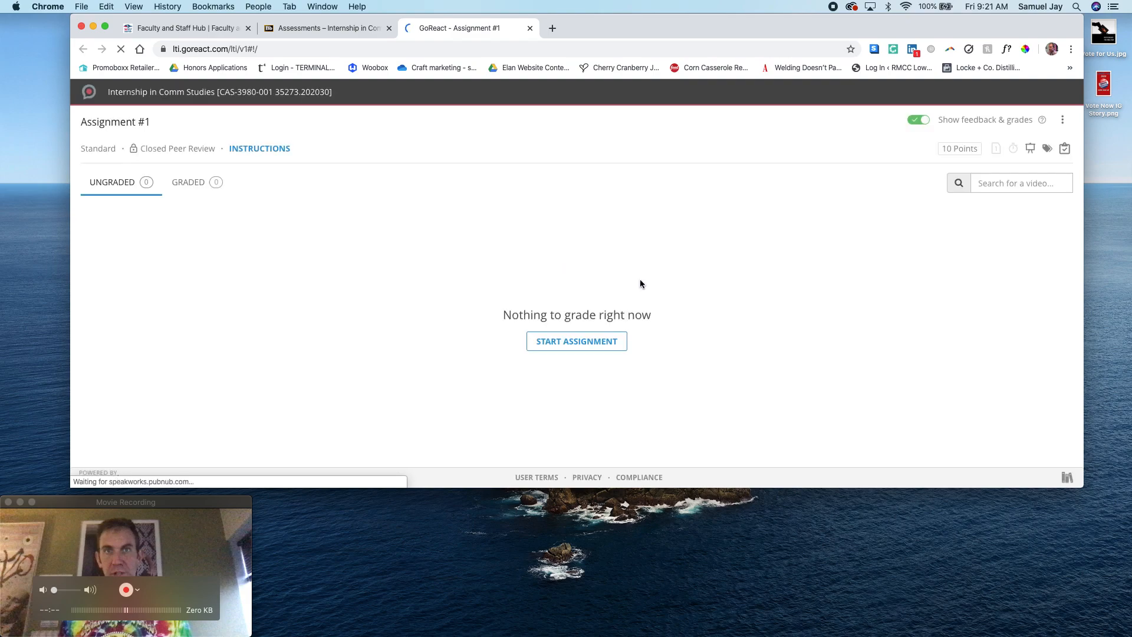
Start a submission titled "Informational Speech" with the suggested presenter, and cancel it without uploading or recording
{"action": "left_click", "coordinate": [598, 341]}
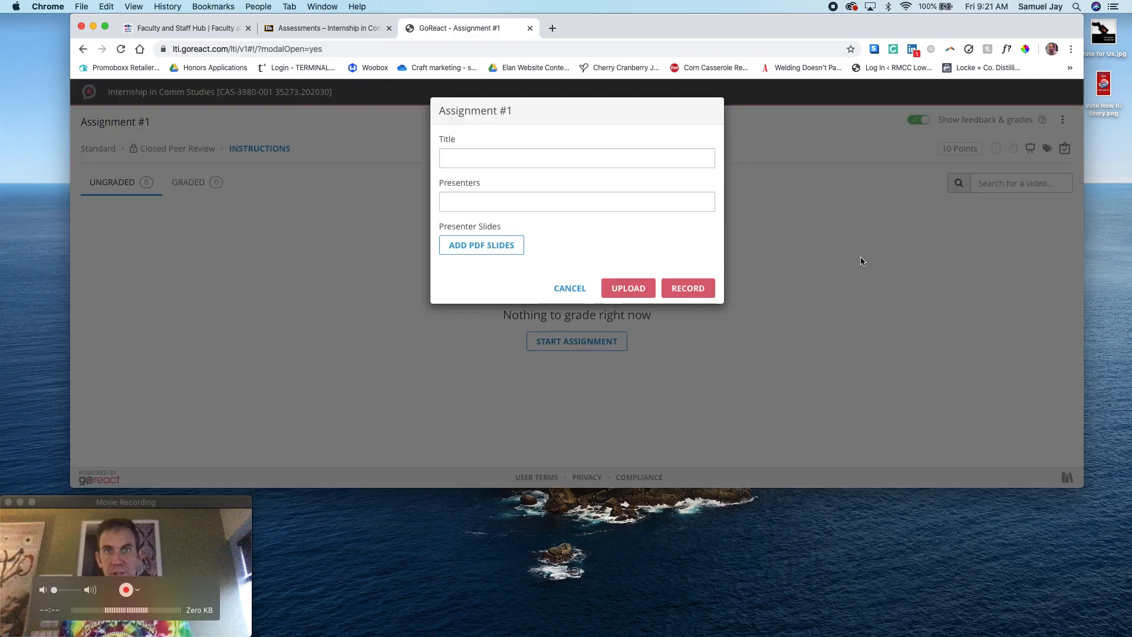
{"action": "left_click", "coordinate": [611, 159]}
{"action": "type", "text": "Informational Speech"}
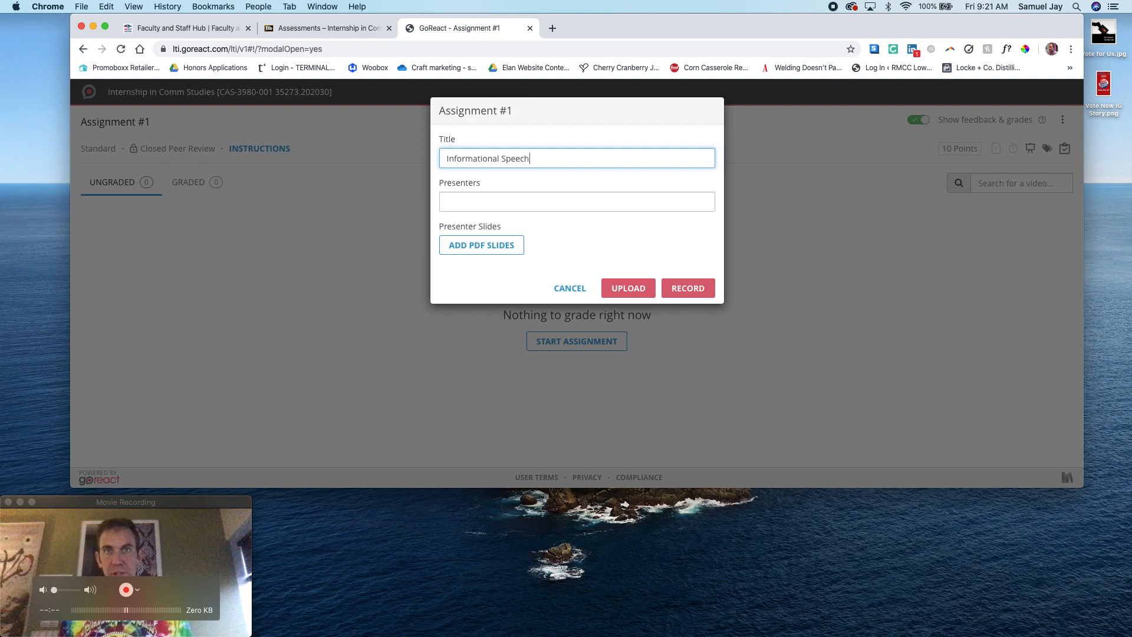
{"action": "key", "text": "Tab"}
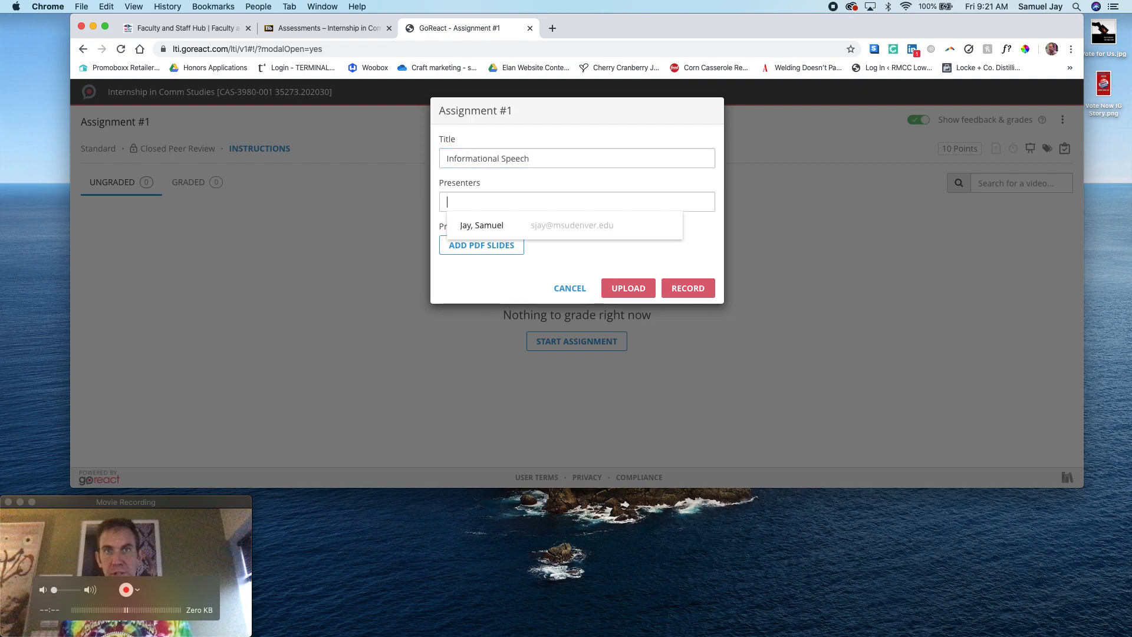
{"action": "left_click", "coordinate": [600, 225]}
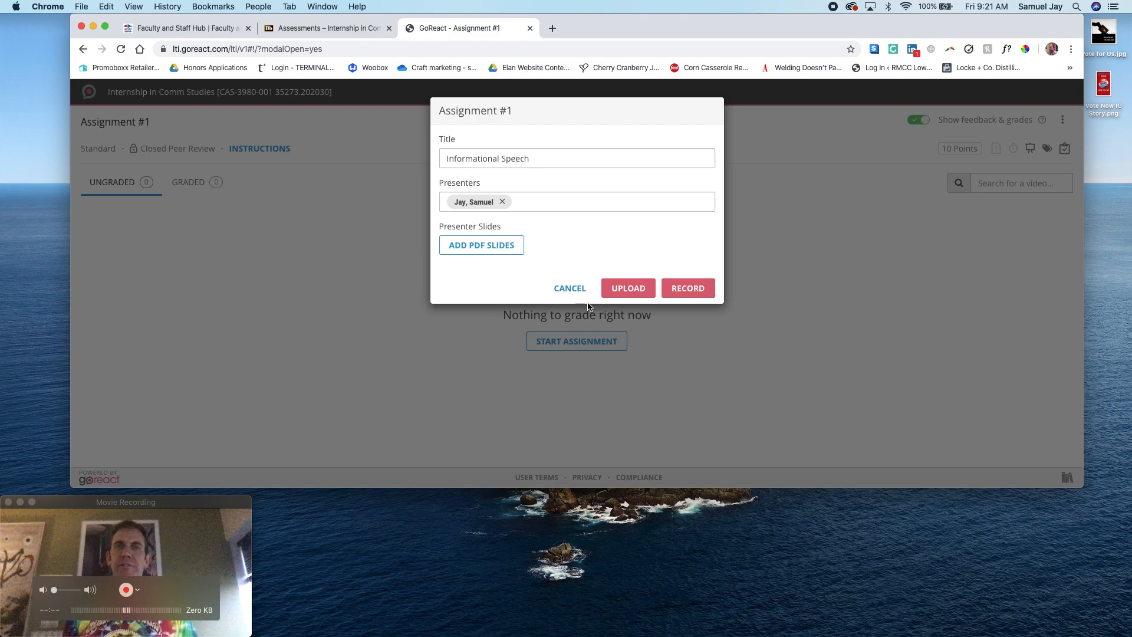
{"action": "left_click", "coordinate": [569, 288]}
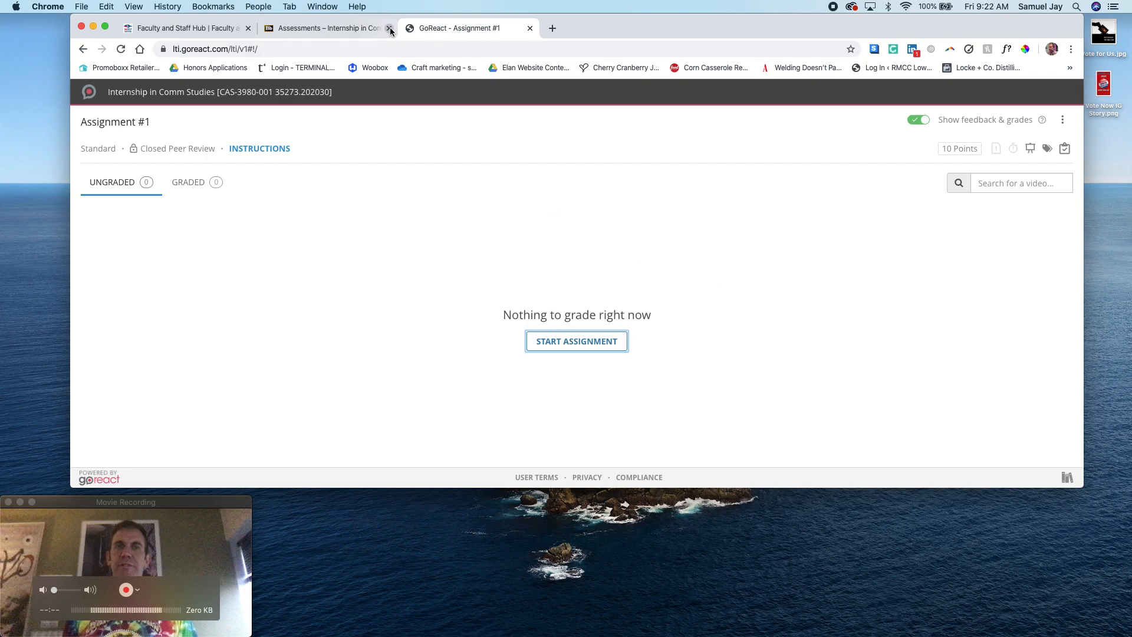
Leave the assignment and open the Spring 2020 Public Speaking course from the institution page
{"action": "left_click", "coordinate": [530, 29]}
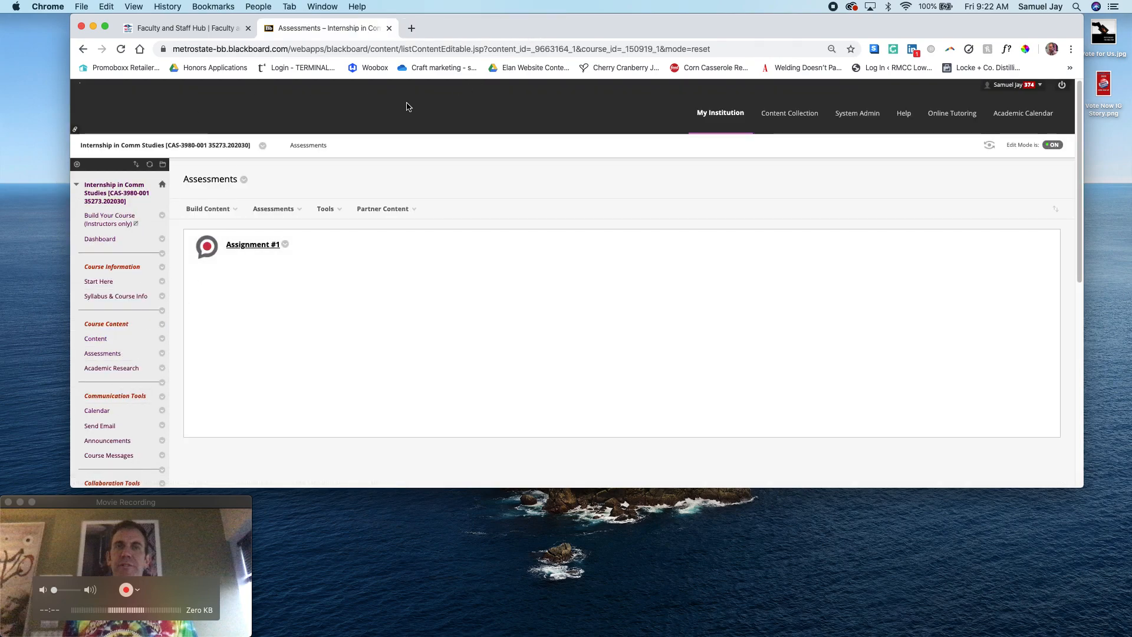
{"action": "left_click", "coordinate": [734, 112]}
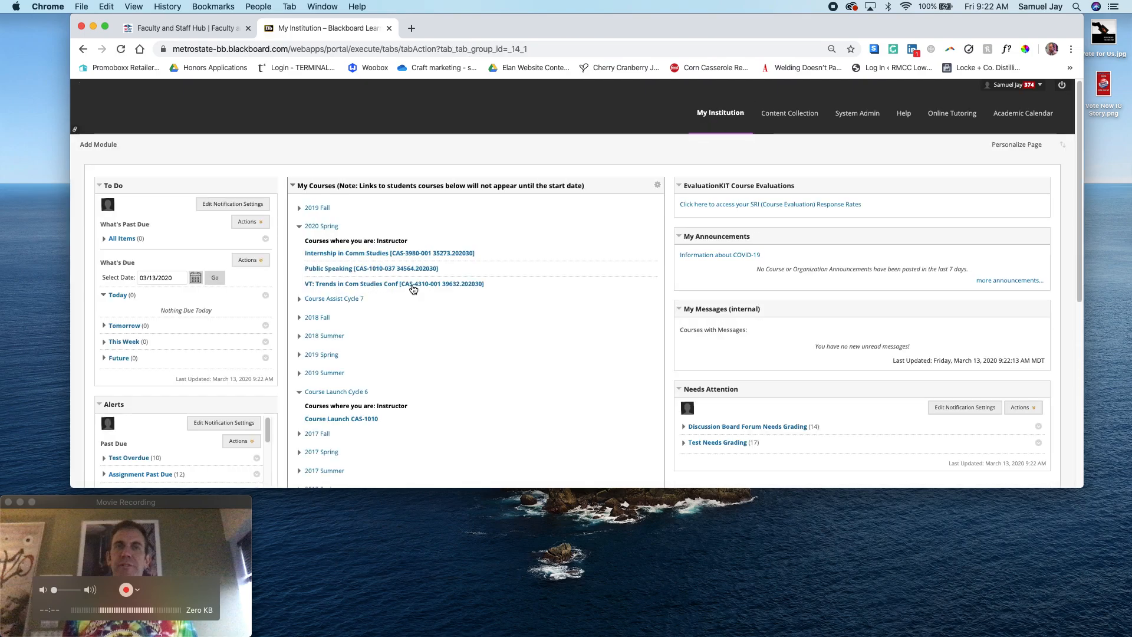
{"action": "left_click", "coordinate": [341, 270]}
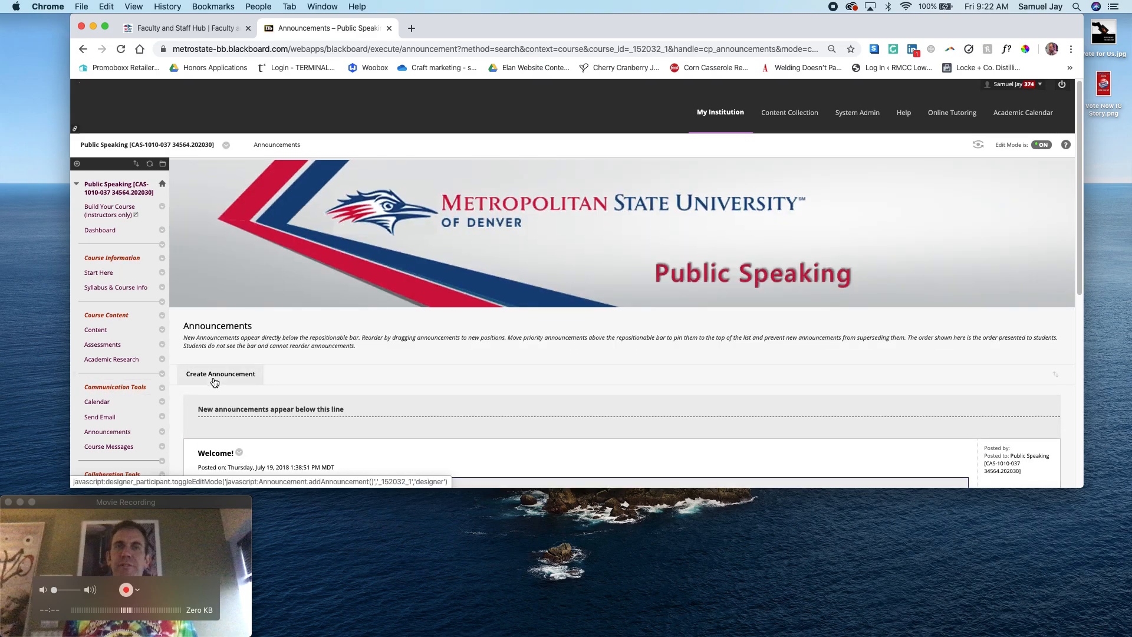
Open the Full Grade Center of the Public Speaking course
{"action": "scroll", "coordinate": [214, 282], "scroll_direction": "down", "scroll_amount": 5}
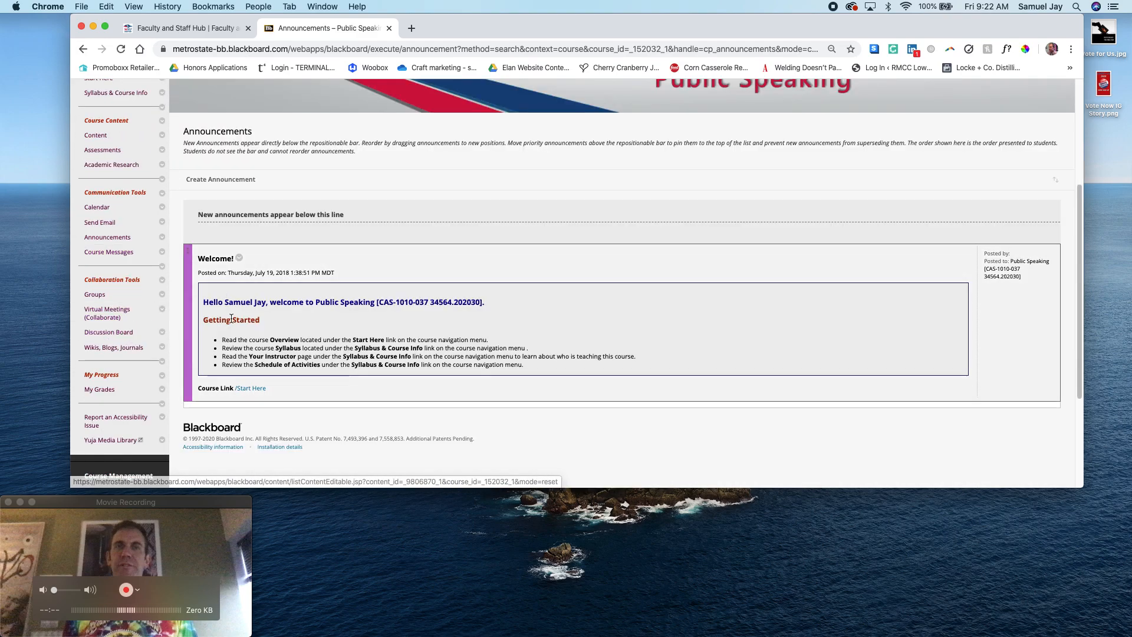
{"action": "scroll", "coordinate": [229, 317], "scroll_direction": "up", "scroll_amount": 5}
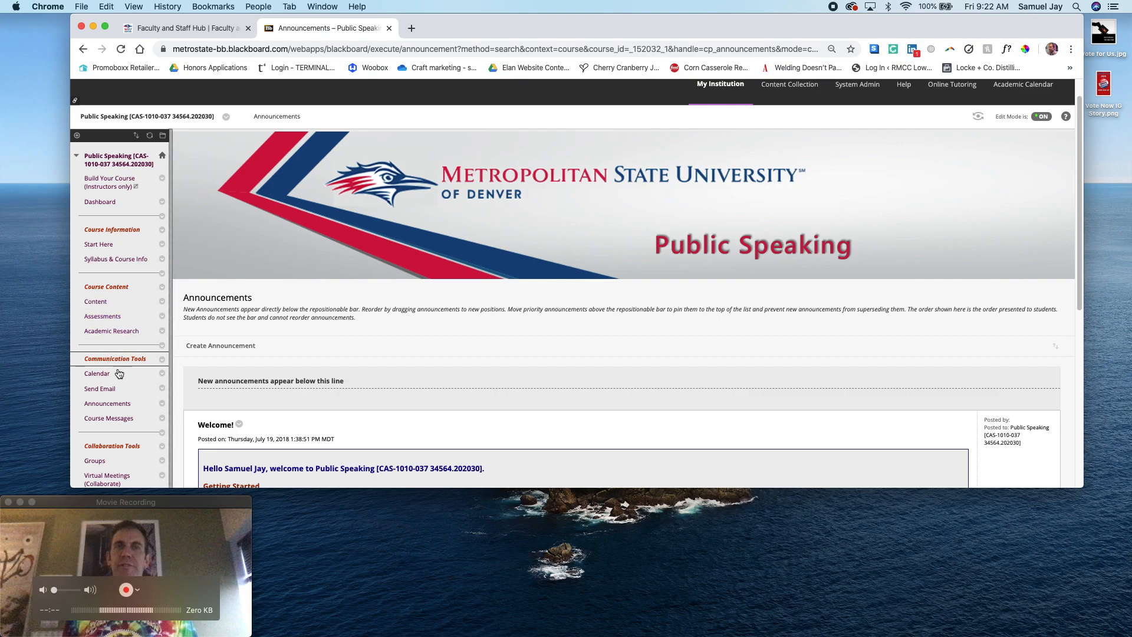
{"action": "scroll", "coordinate": [128, 352], "scroll_direction": "down", "scroll_amount": 2}
{"action": "scroll", "coordinate": [129, 349], "scroll_direction": "down", "scroll_amount": 4}
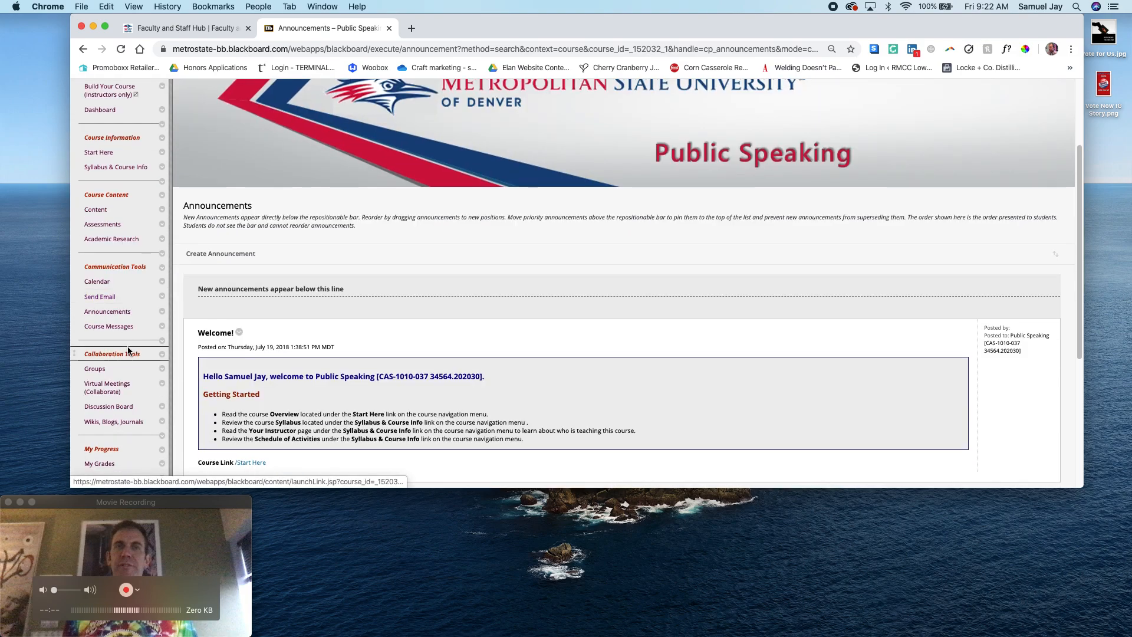
{"action": "scroll", "coordinate": [132, 380], "scroll_direction": "down", "scroll_amount": 5}
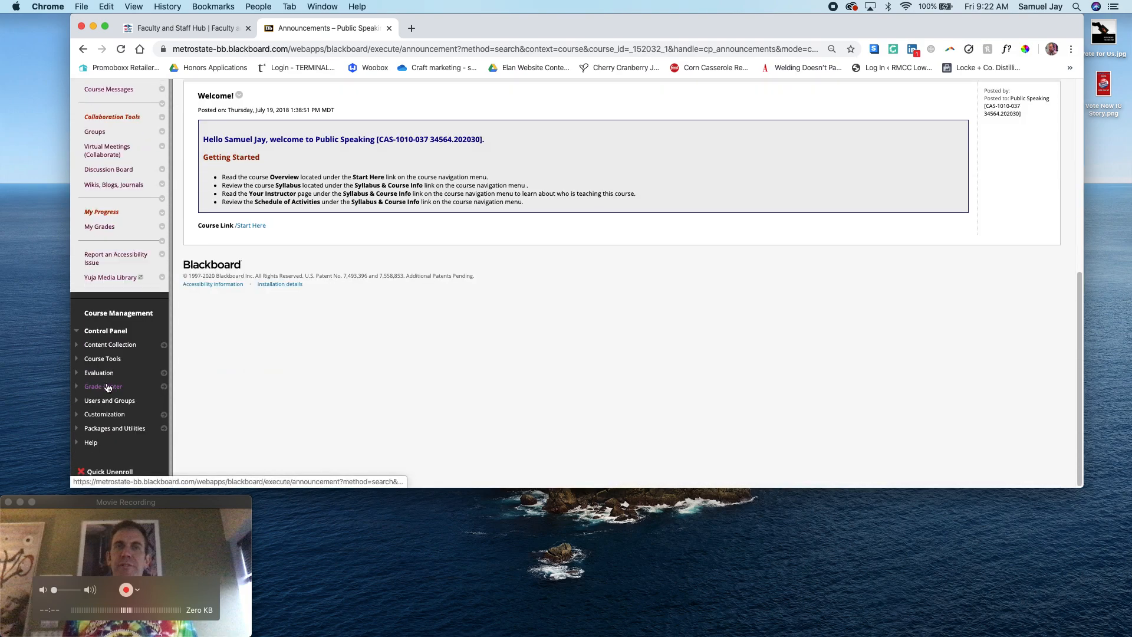
{"action": "left_click", "coordinate": [124, 386]}
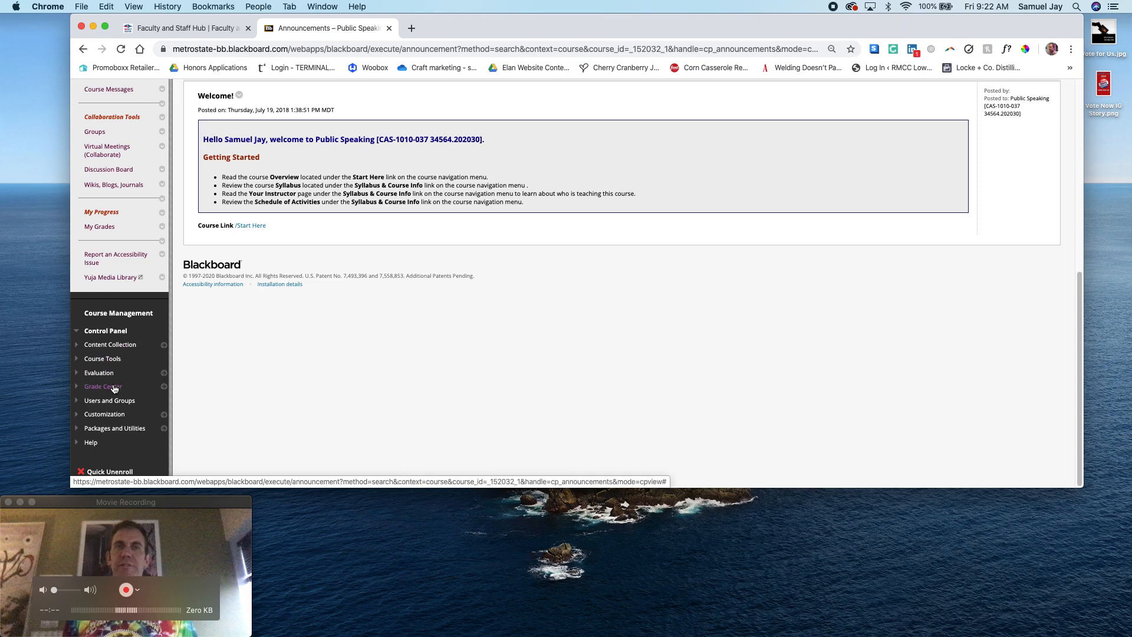
{"action": "scroll", "coordinate": [131, 381], "scroll_direction": "down", "scroll_amount": 1}
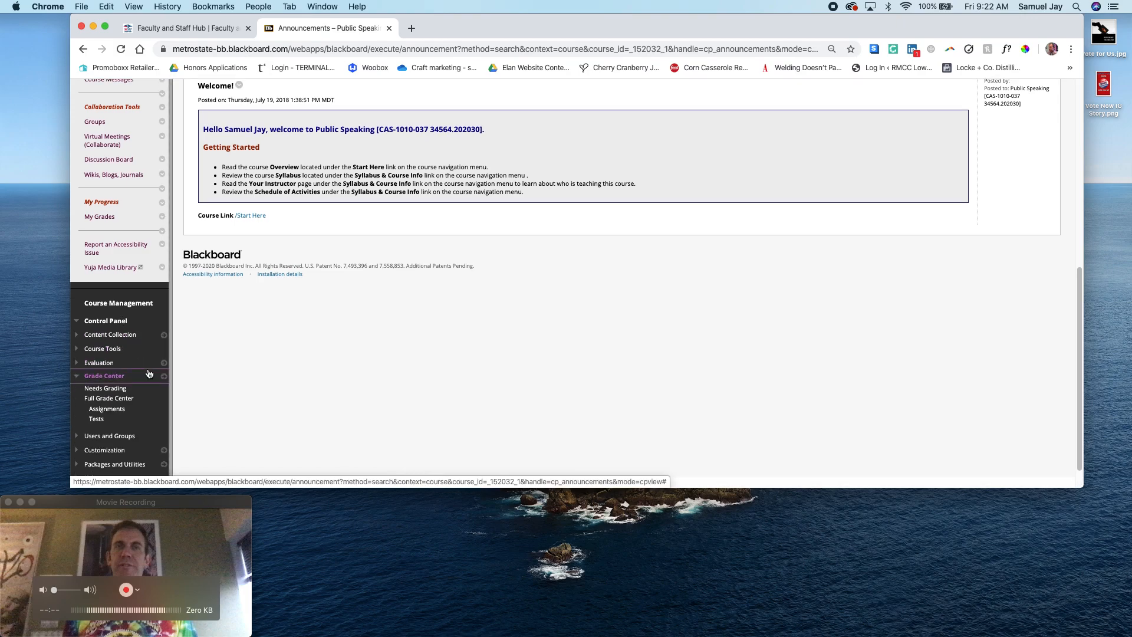
{"action": "left_click", "coordinate": [116, 399]}
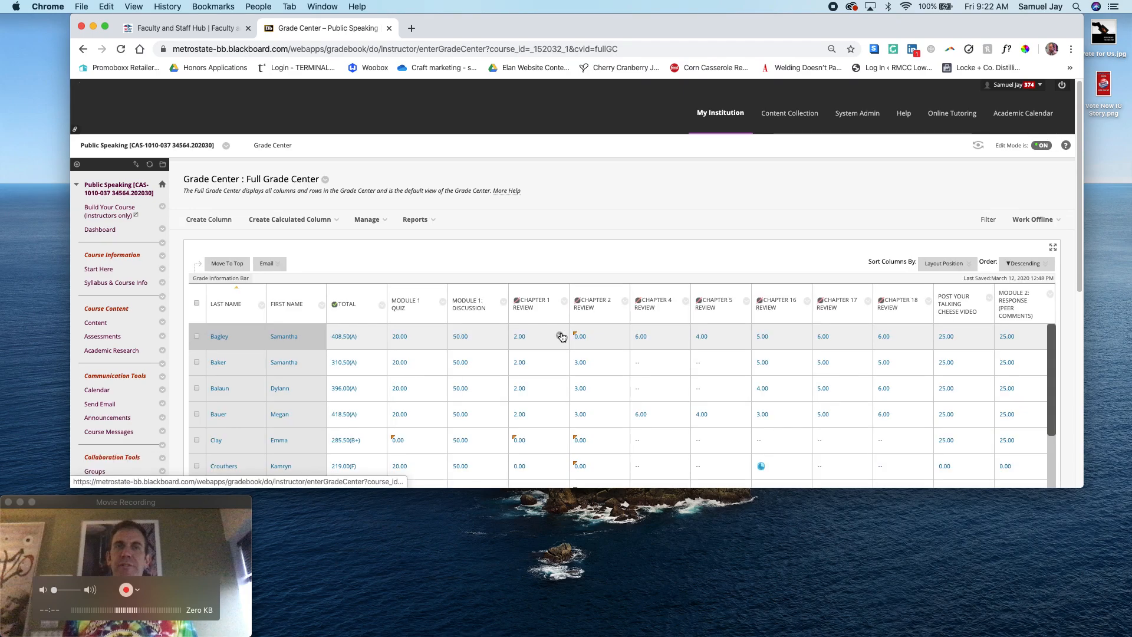
Examine the Grade Center columns for the video assignment, chapter reviews, module work, speech topic and speech responses
{"action": "scroll", "coordinate": [606, 421], "scroll_direction": "down", "scroll_amount": 5}
{"action": "left_click_drag", "start_coordinate": [485, 442], "coordinate": [719, 436]}
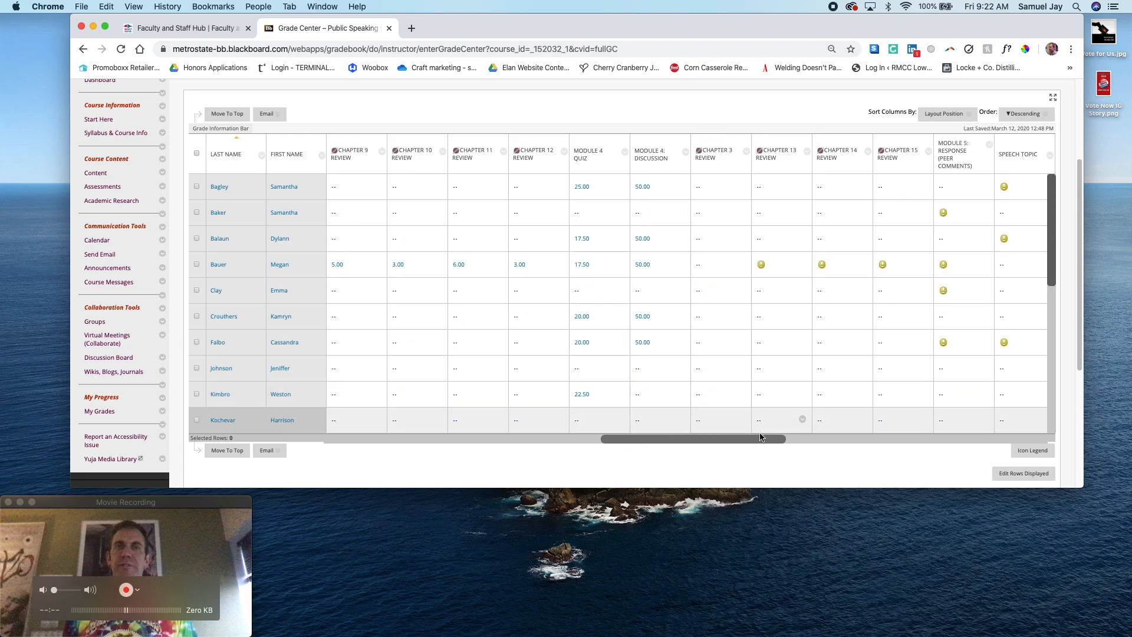
{"action": "left_click_drag", "start_coordinate": [760, 437], "coordinate": [526, 441]}
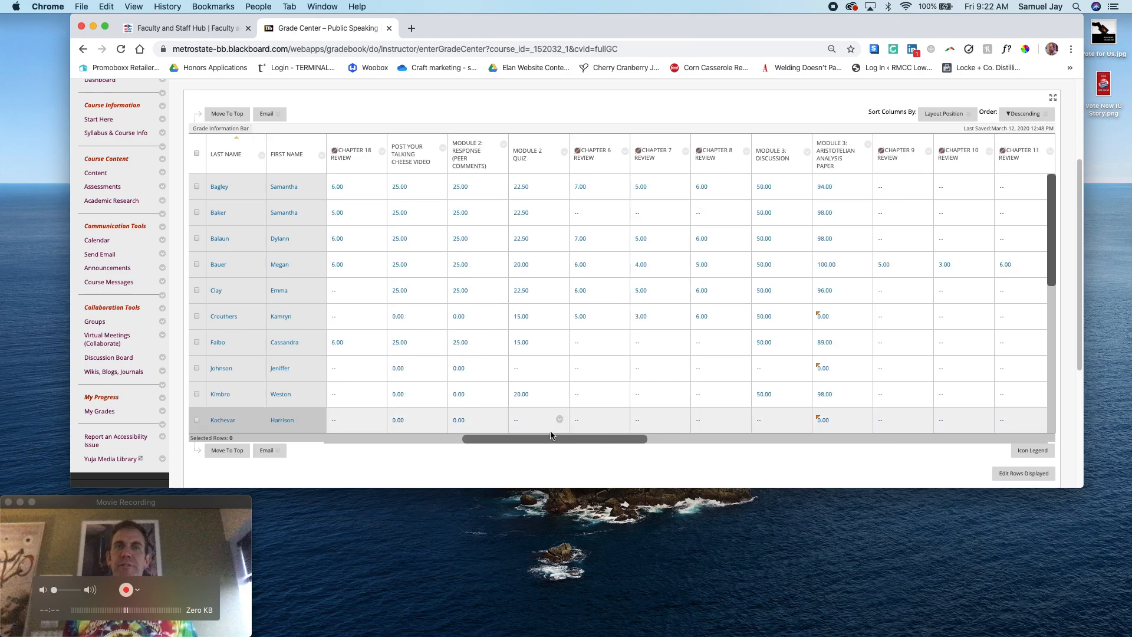
{"action": "left_click_drag", "start_coordinate": [548, 437], "coordinate": [449, 439]}
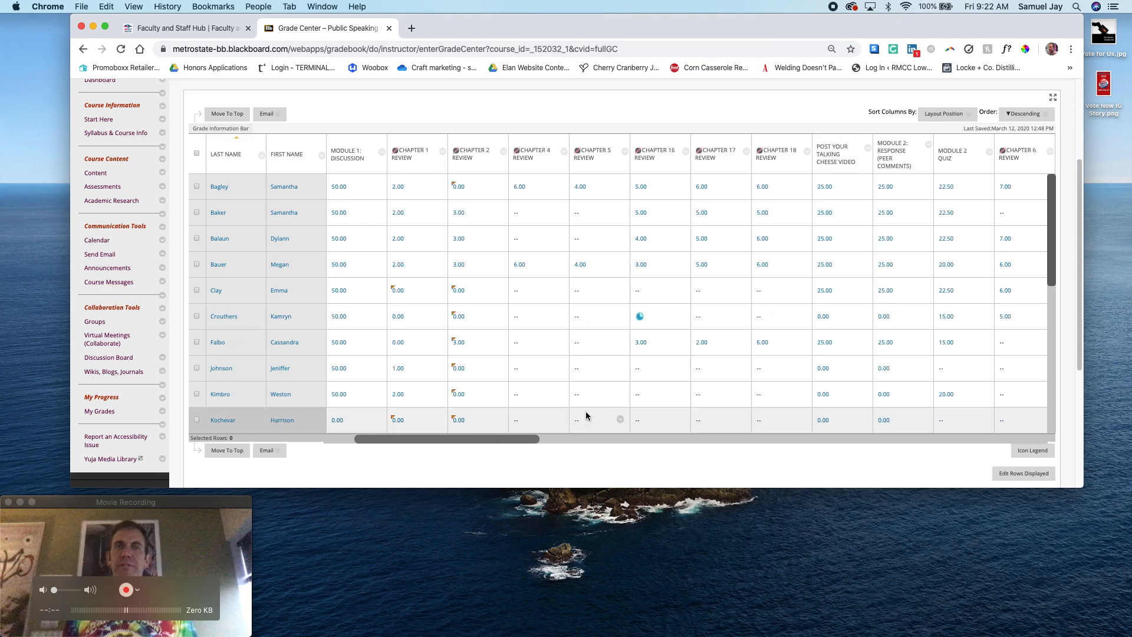
{"action": "left_click_drag", "start_coordinate": [493, 440], "coordinate": [593, 439]}
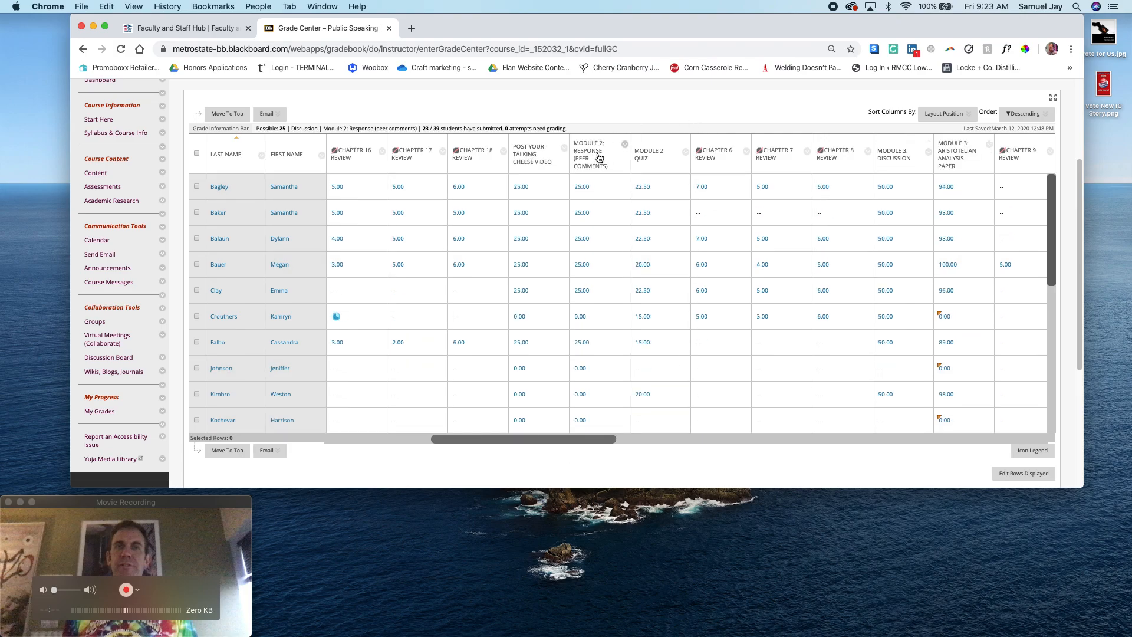
{"action": "left_click", "coordinate": [559, 287]}
{"action": "left_click_drag", "start_coordinate": [588, 441], "coordinate": [818, 434]}
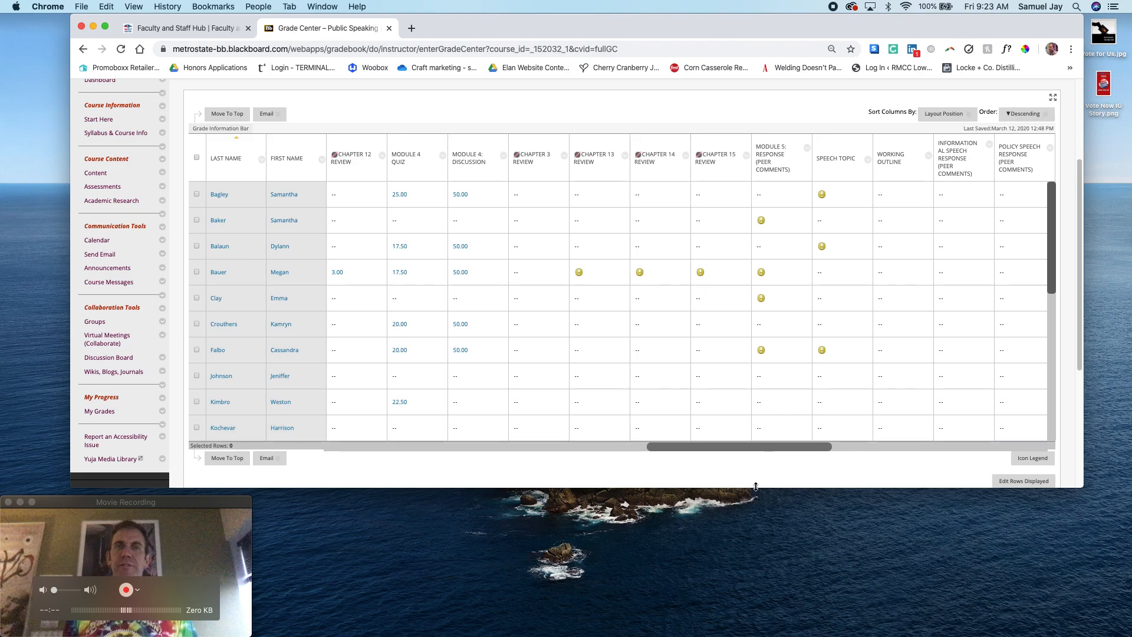
{"action": "left_click_drag", "start_coordinate": [761, 447], "coordinate": [669, 482]}
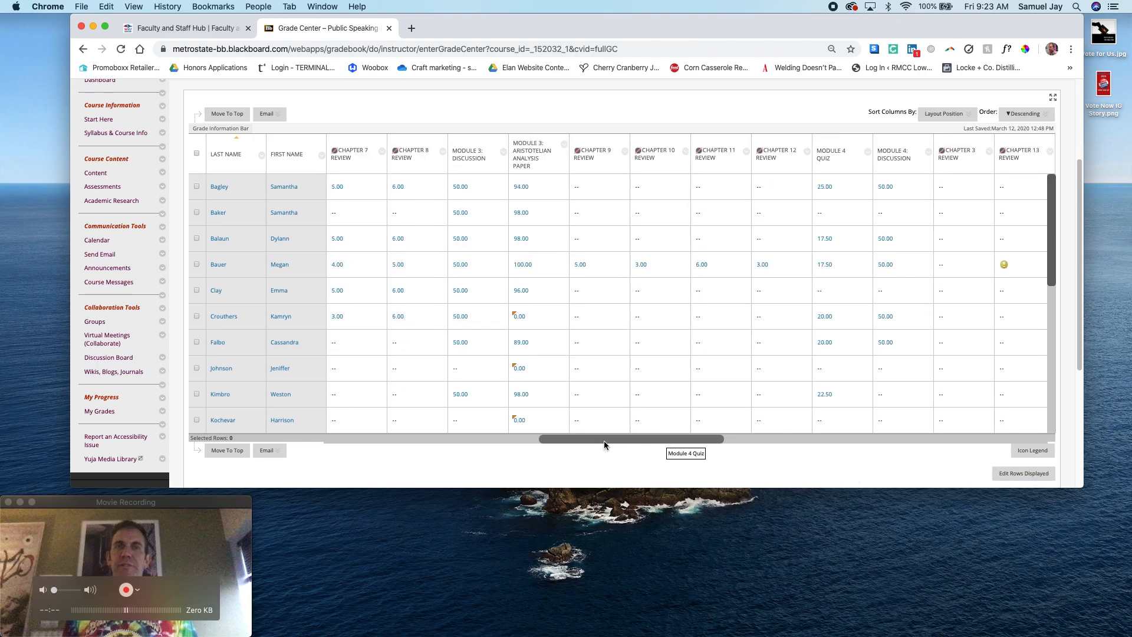
{"action": "scroll", "coordinate": [598, 443], "scroll_direction": "left", "scroll_amount": 3}
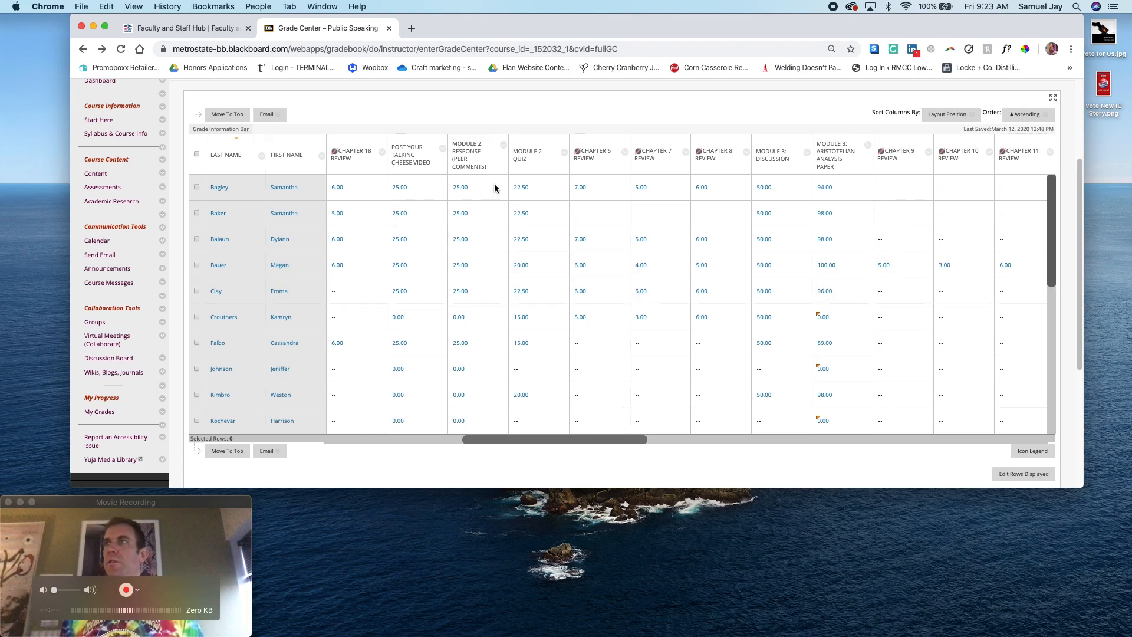
Open the first student's Module 2 peer comments activity for grading, and return to the Grade Center
{"action": "left_click", "coordinate": [469, 185]}
{"action": "left_click", "coordinate": [500, 187]}
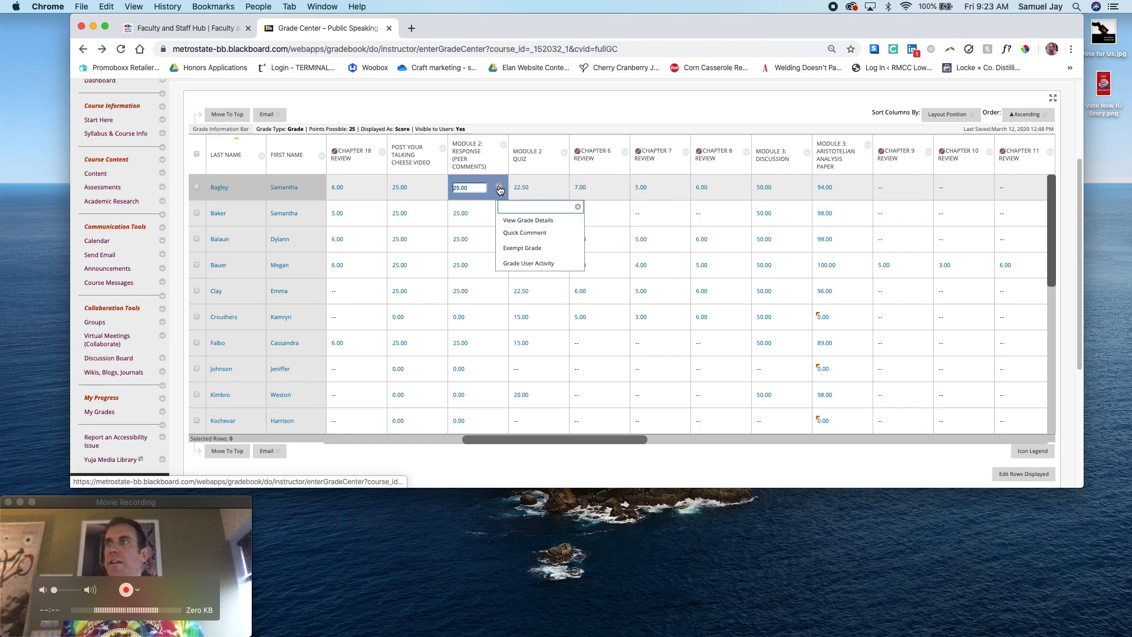
{"action": "left_click", "coordinate": [515, 269]}
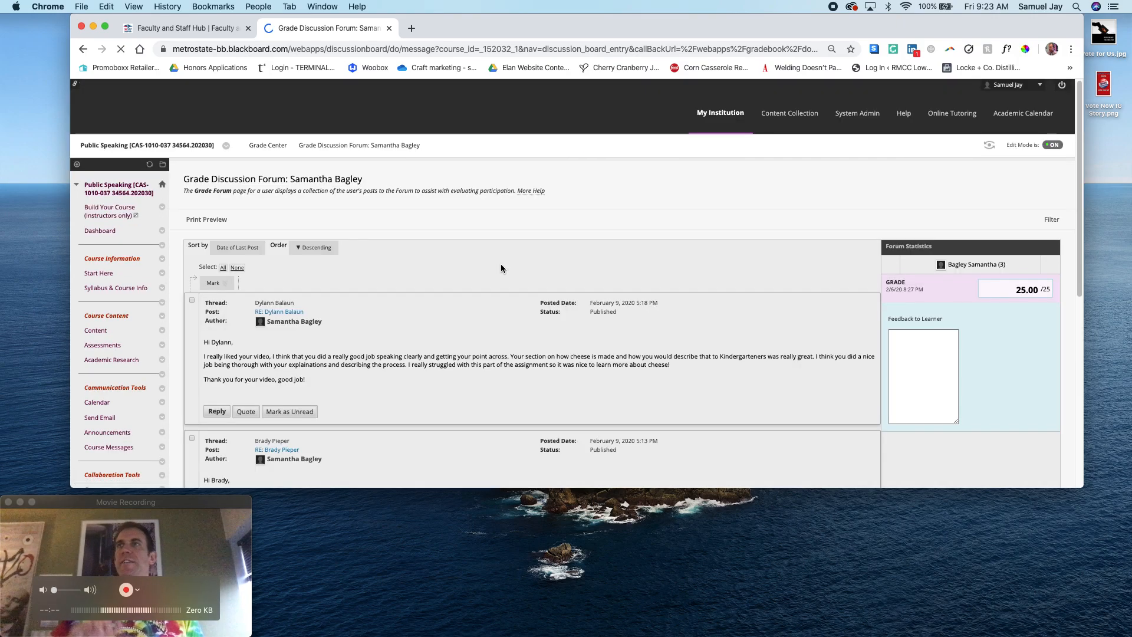
{"action": "left_click", "coordinate": [268, 145]}
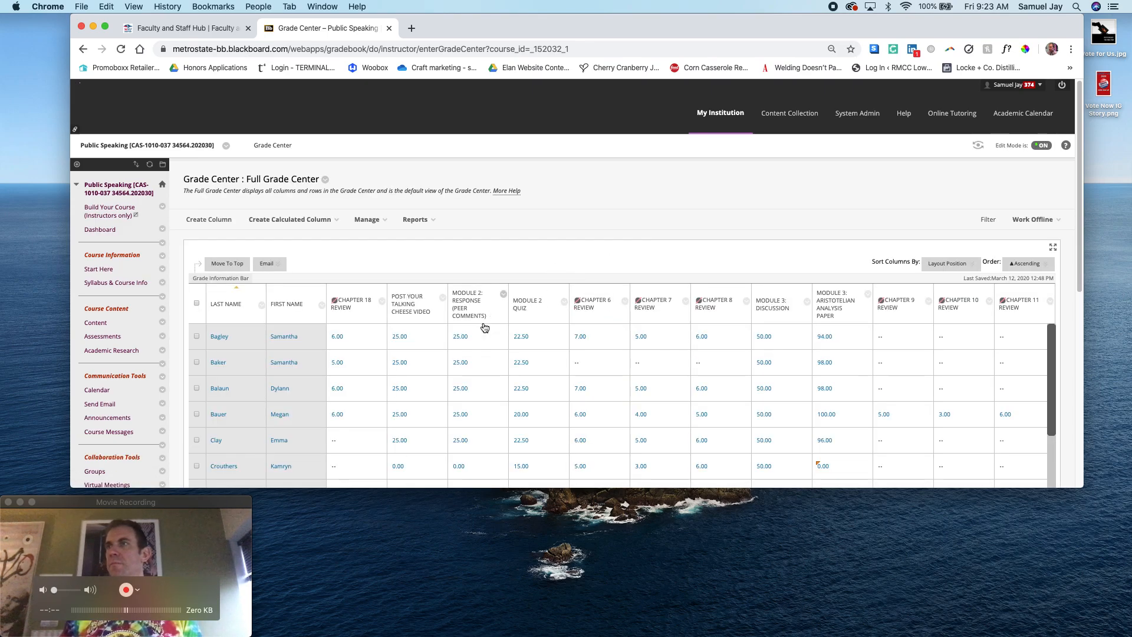
Open the first student's activity for Post Your Talking Cheese Video, and open the 01:51 video among the graded submissions
{"action": "left_click", "coordinate": [438, 336]}
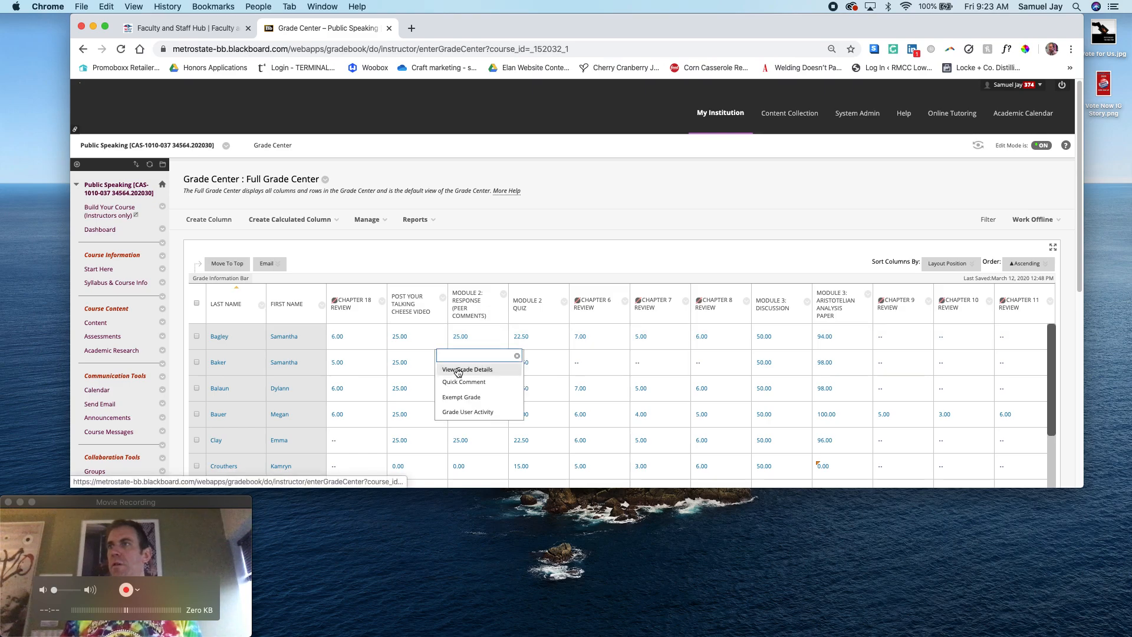
{"action": "left_click", "coordinate": [458, 416]}
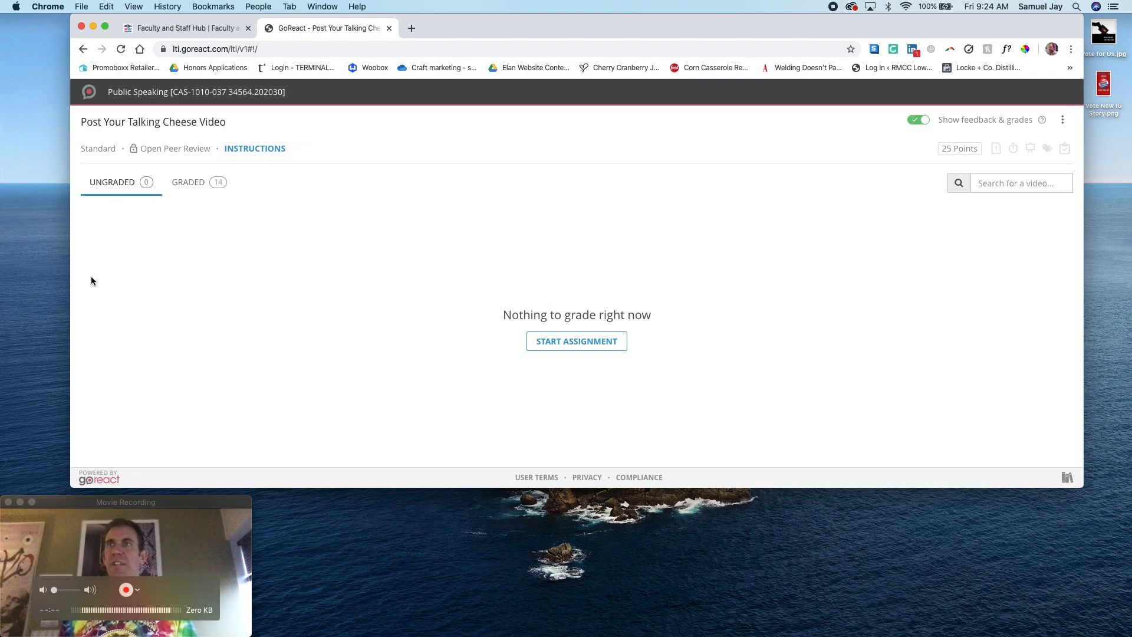
{"action": "left_click", "coordinate": [188, 183]}
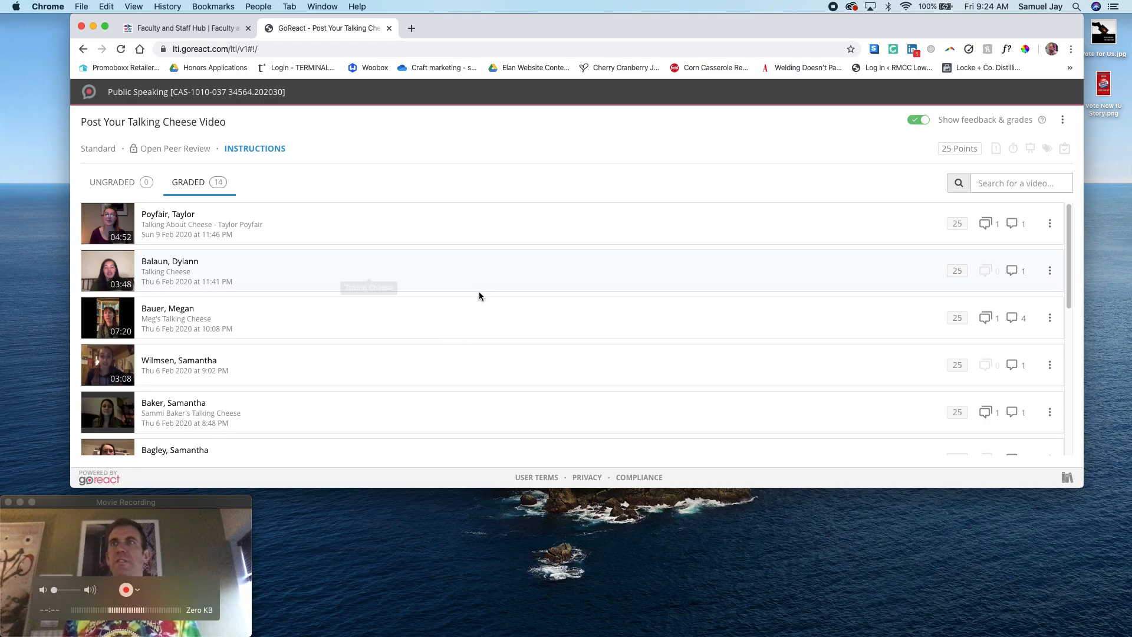
{"action": "scroll", "coordinate": [485, 288], "scroll_direction": "down", "scroll_amount": 1}
{"action": "scroll", "coordinate": [485, 288], "scroll_direction": "down", "scroll_amount": 2}
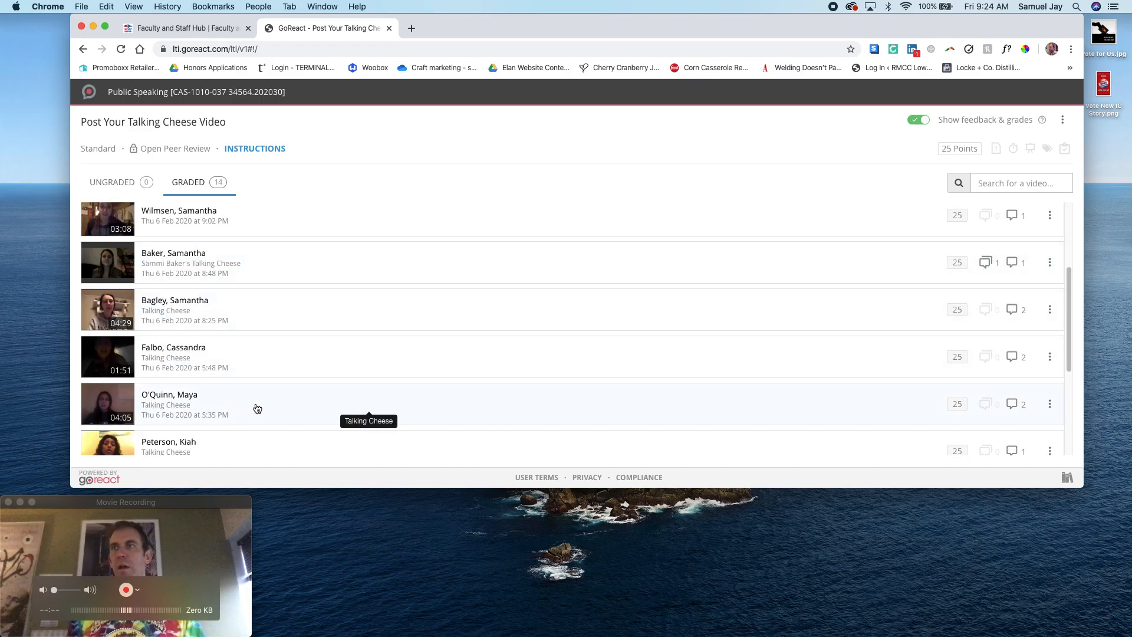
{"action": "left_click", "coordinate": [412, 362]}
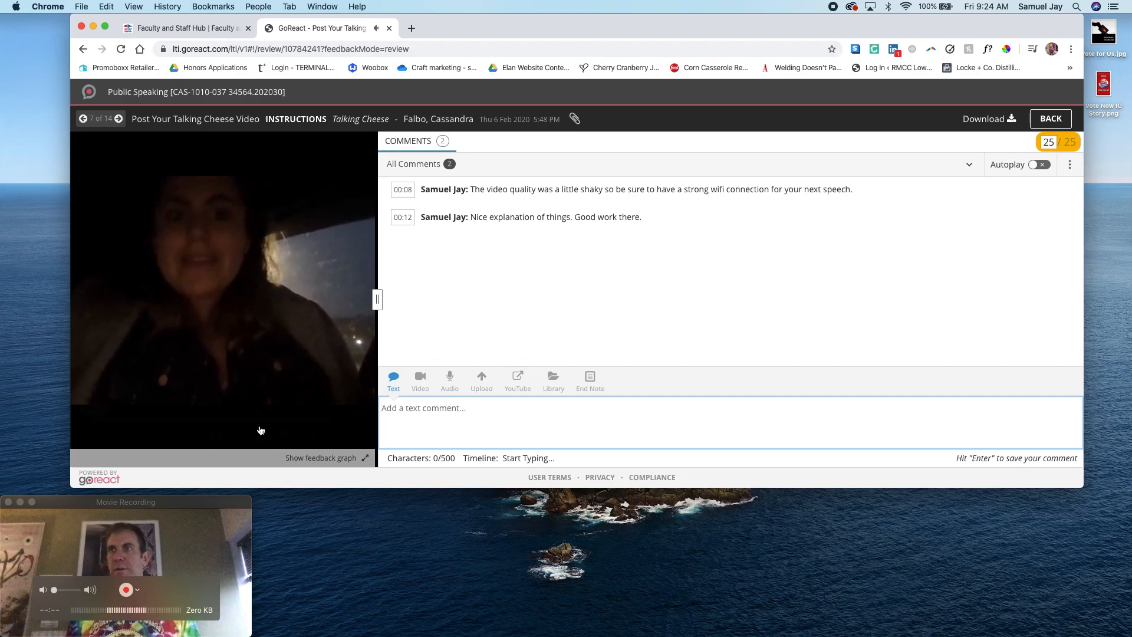
Pause the student's video and post the text comment "Nice introduction." at the 00:03 mark
{"action": "left_click", "coordinate": [218, 435]}
{"action": "left_click", "coordinate": [442, 415]}
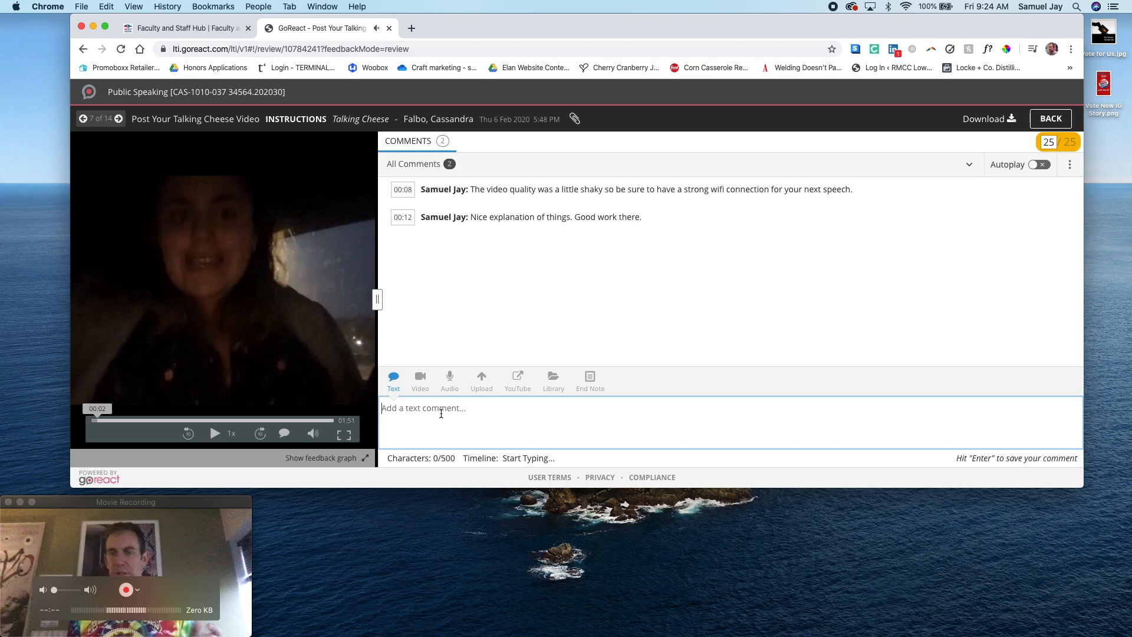
{"action": "type", "text": "Nice introu"}
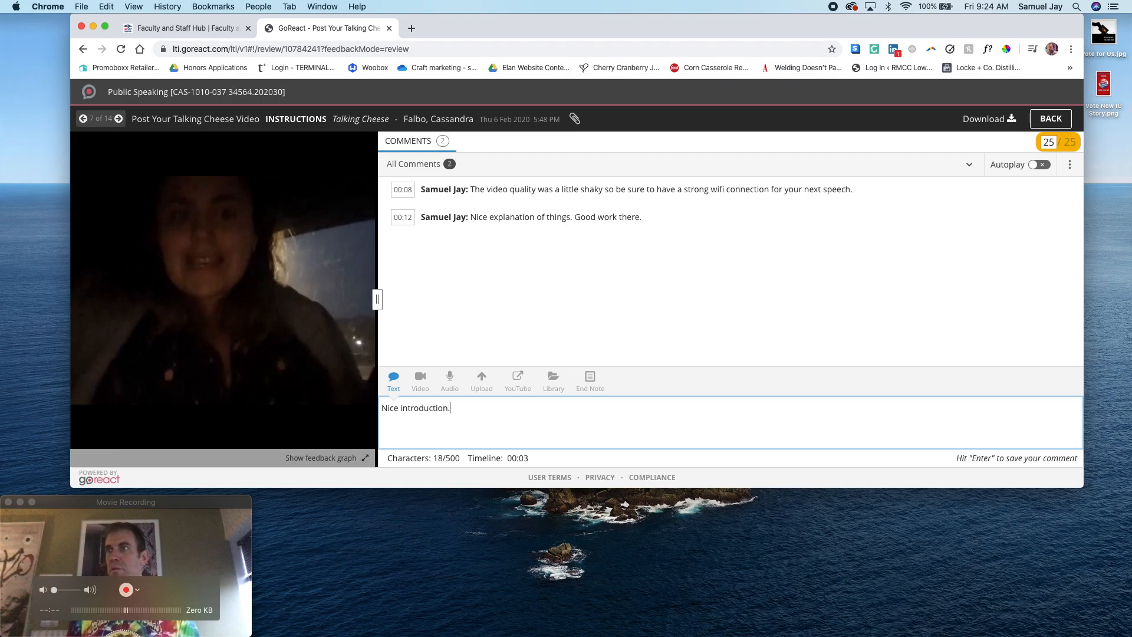
{"action": "type", "text": "."}
{"action": "key", "text": "Return"}
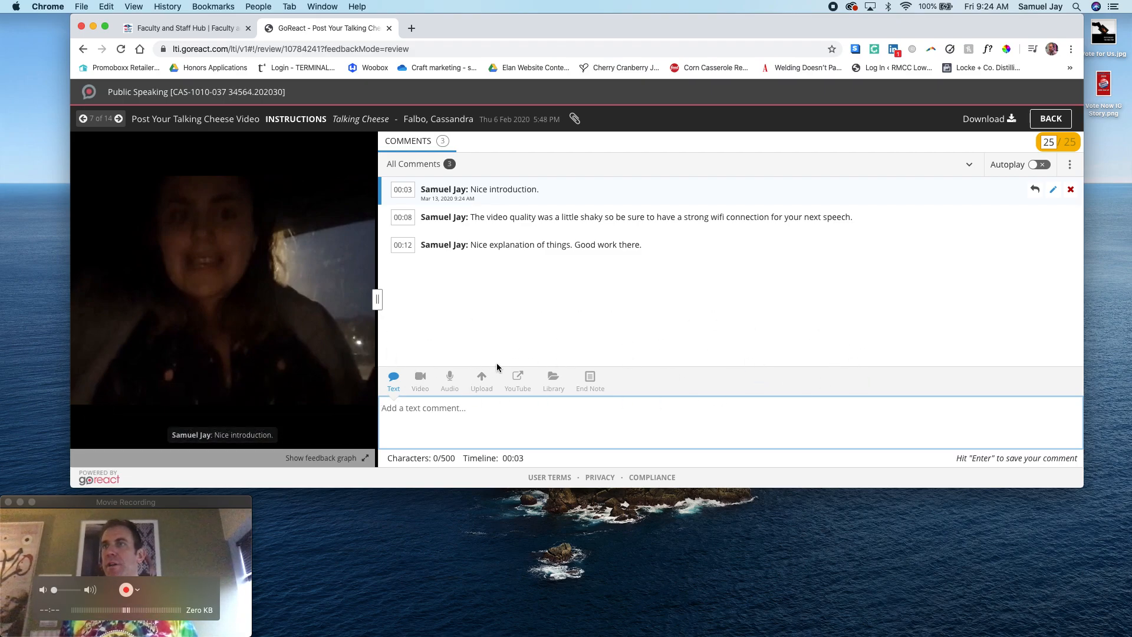
Open the video's score for editing, and leave the review to return to the Public Speaking course's Grade Center
{"action": "left_click", "coordinate": [1062, 143]}
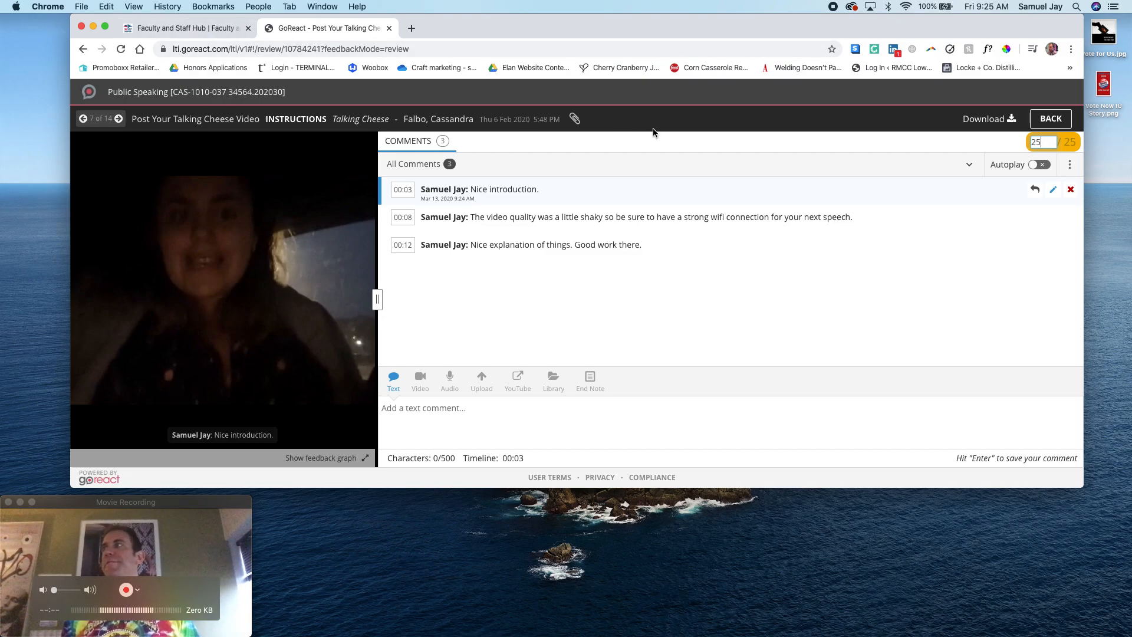
{"action": "left_click", "coordinate": [1064, 122]}
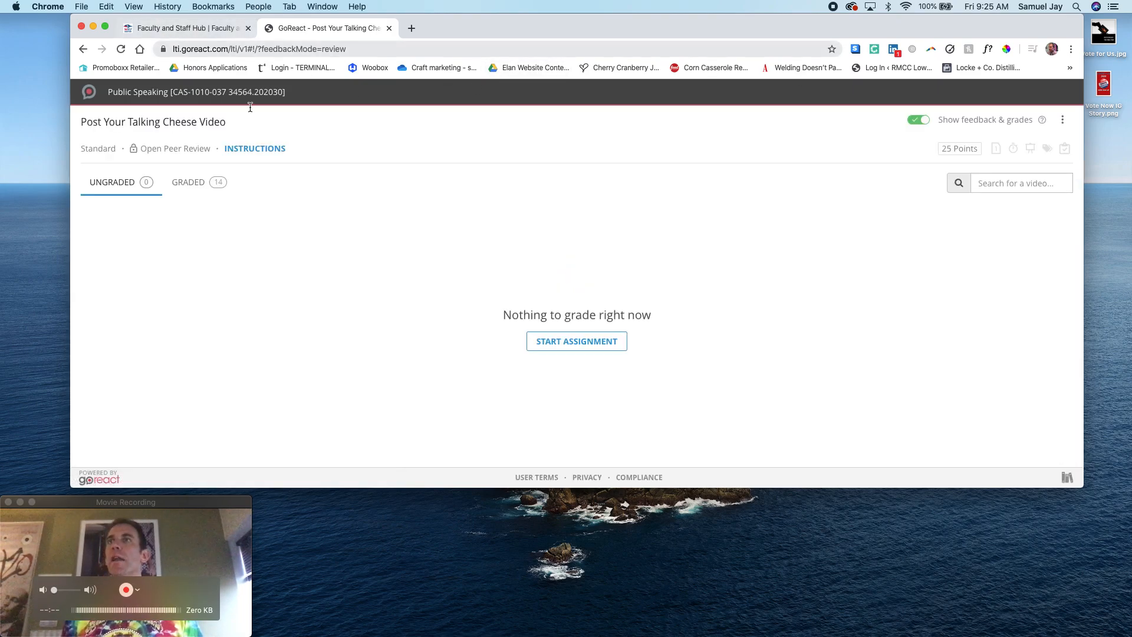
{"action": "left_click", "coordinate": [84, 49]}
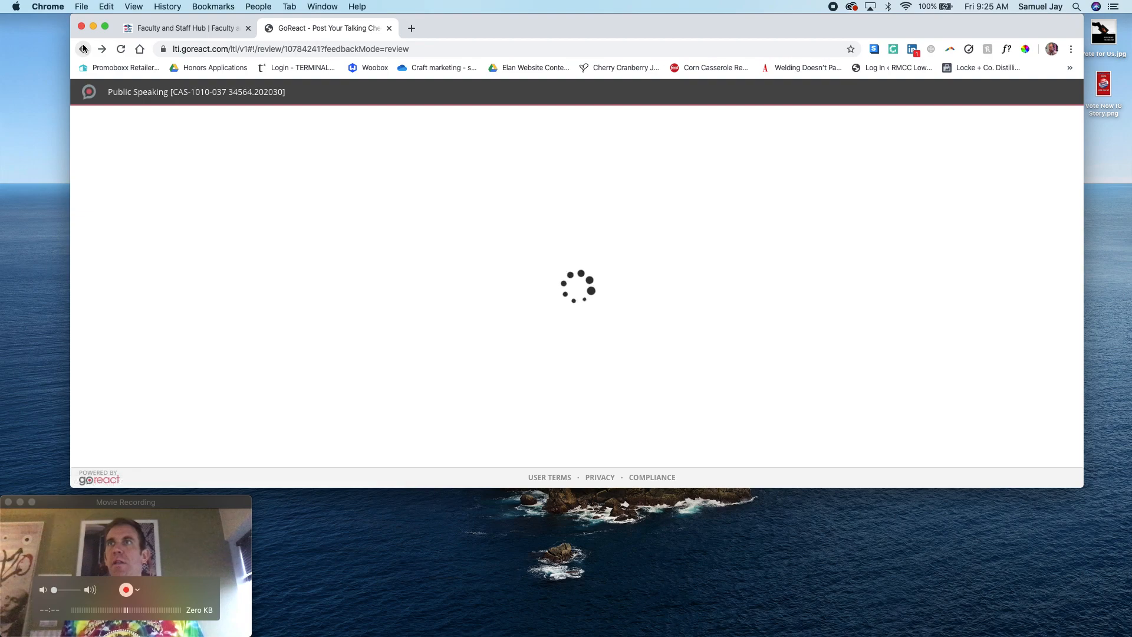
{"action": "right_click", "coordinate": [84, 48]}
{"action": "left_click", "coordinate": [133, 86]}
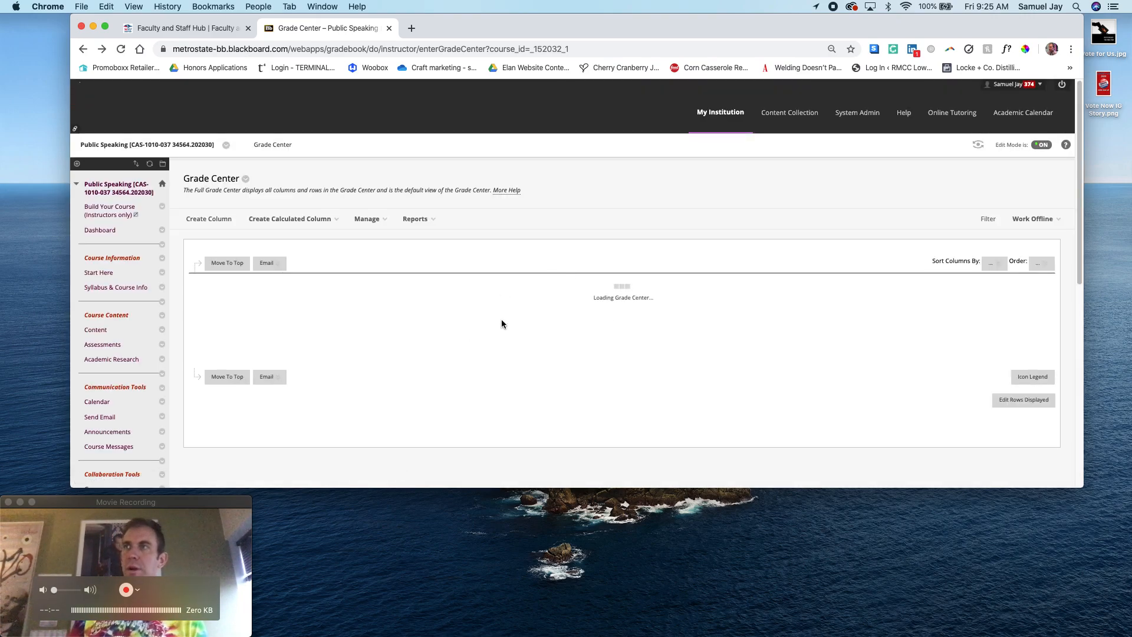
Examine the Grade Center columns from the module responses through the speech topic, peer comments and final outlines, and close the Grade Center
{"action": "scroll", "coordinate": [511, 342], "scroll_direction": "down", "scroll_amount": 3}
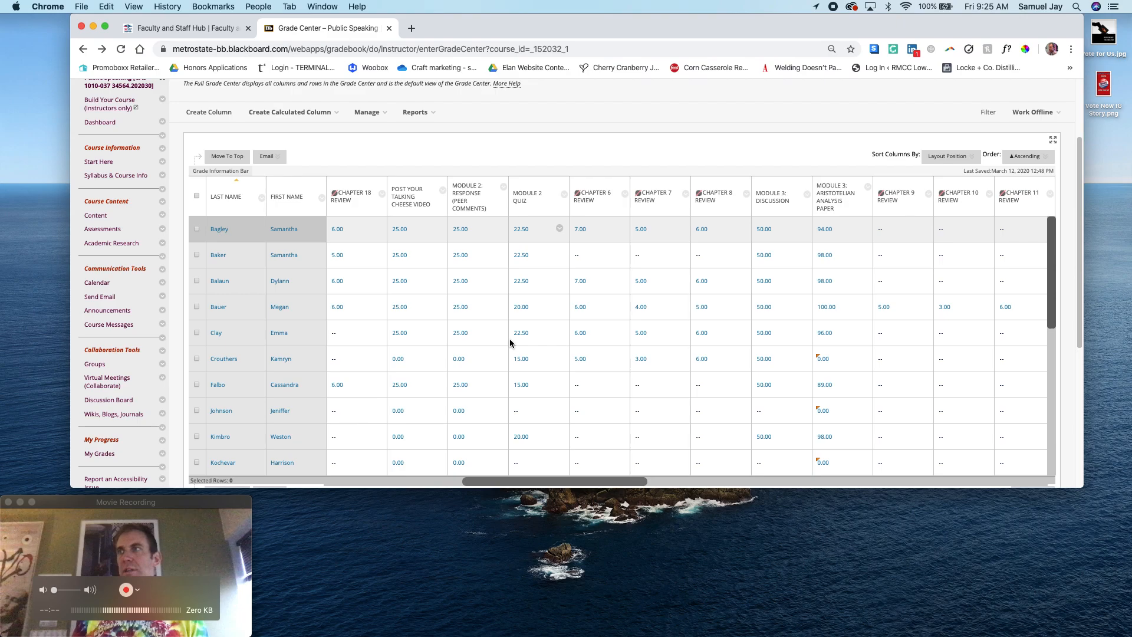
{"action": "left_click", "coordinate": [476, 281]}
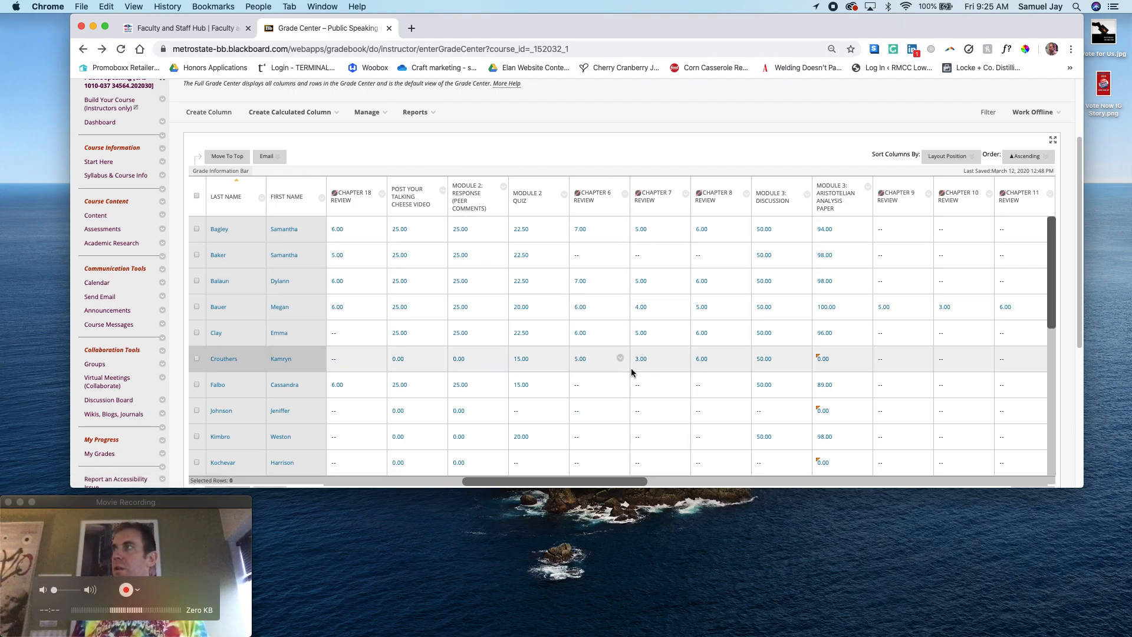
{"action": "left_click_drag", "start_coordinate": [644, 481], "coordinate": [801, 482]}
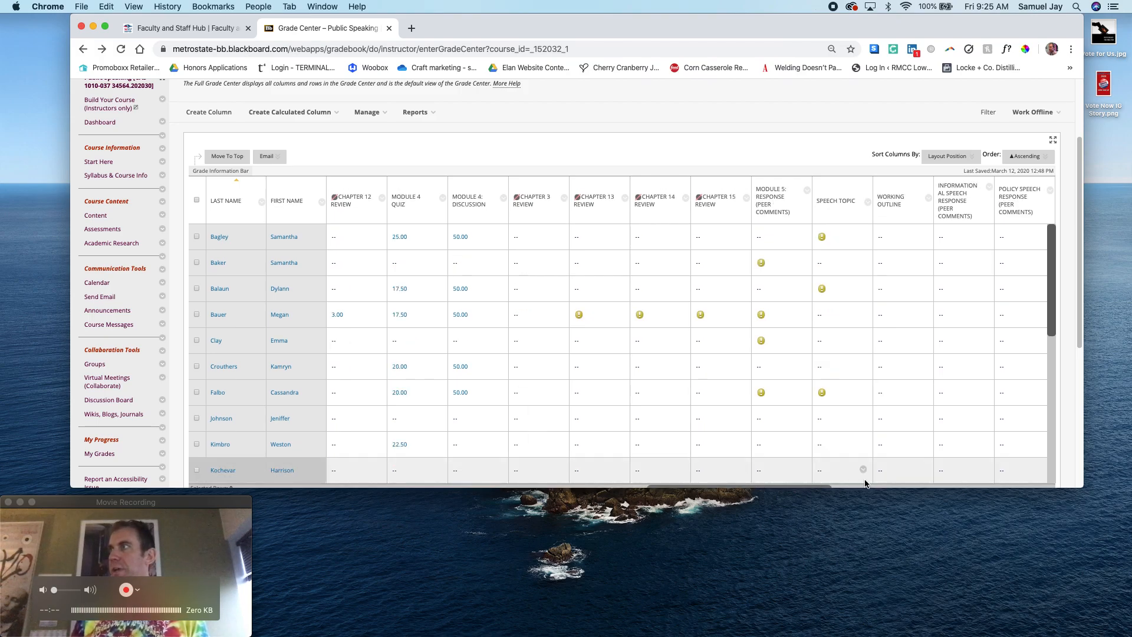
{"action": "left_click_drag", "start_coordinate": [818, 486], "coordinate": [906, 485]}
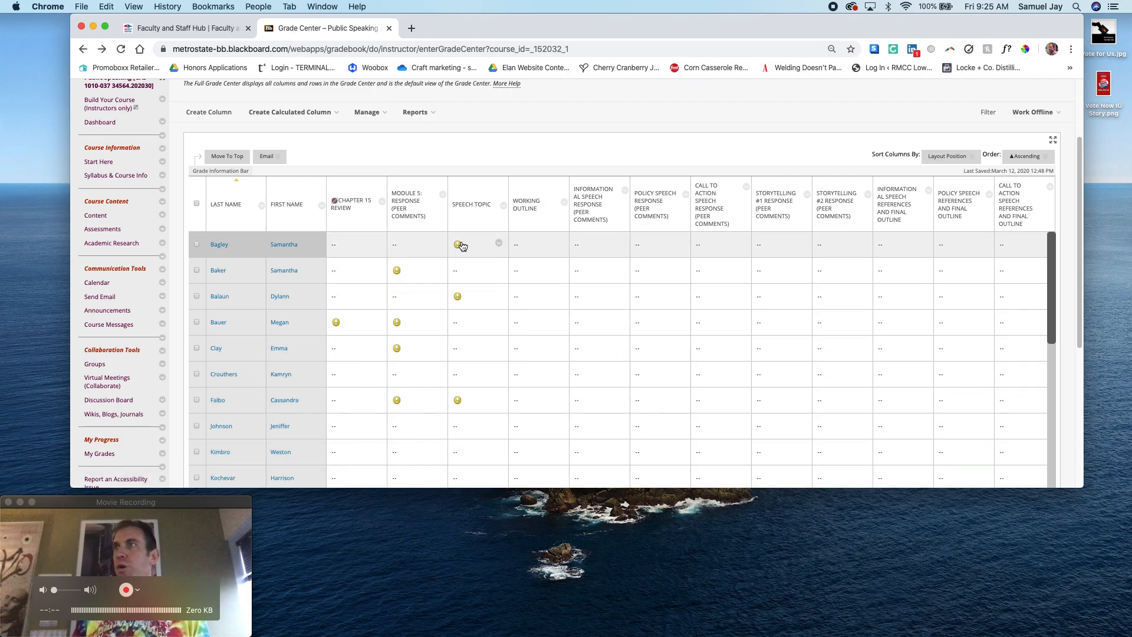
{"action": "scroll", "coordinate": [864, 441], "scroll_direction": "down", "scroll_amount": 3}
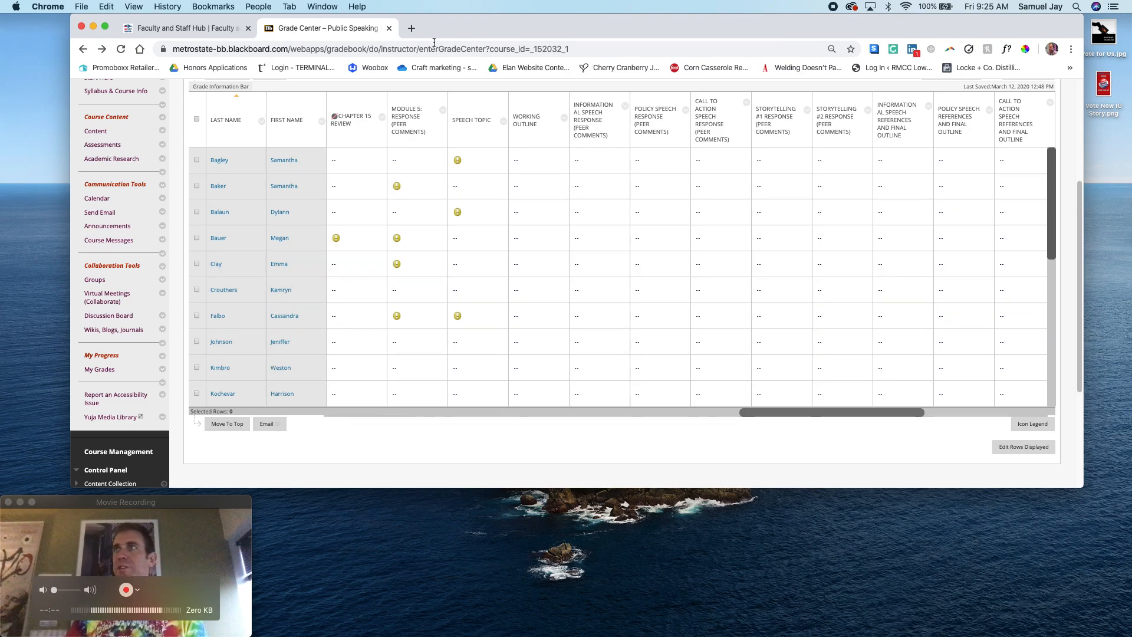
{"action": "left_click", "coordinate": [389, 28]}
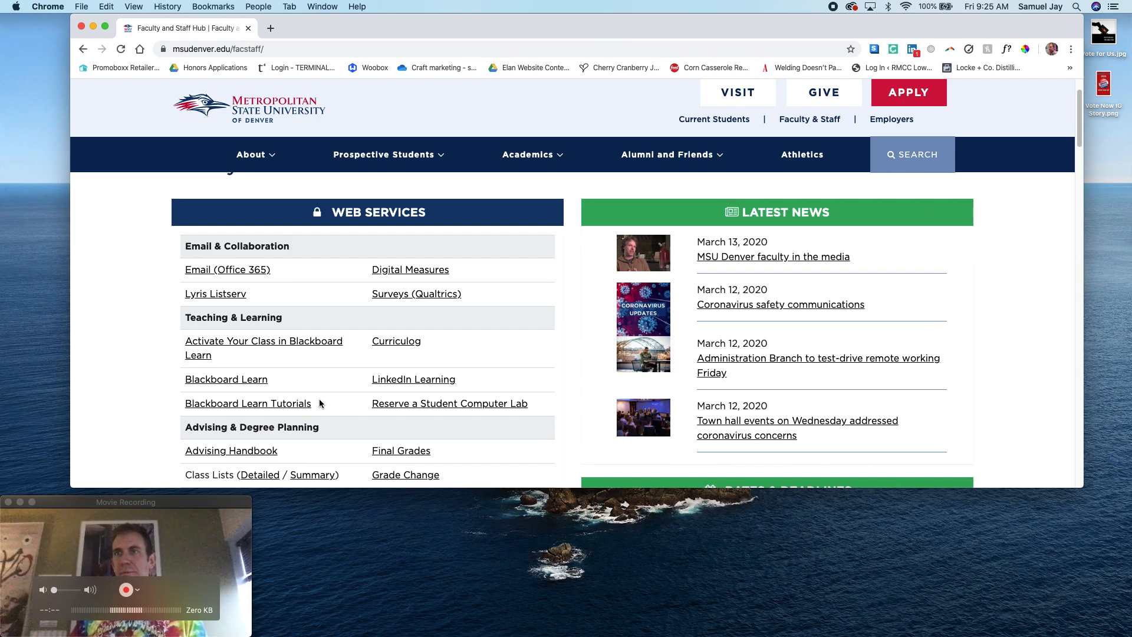